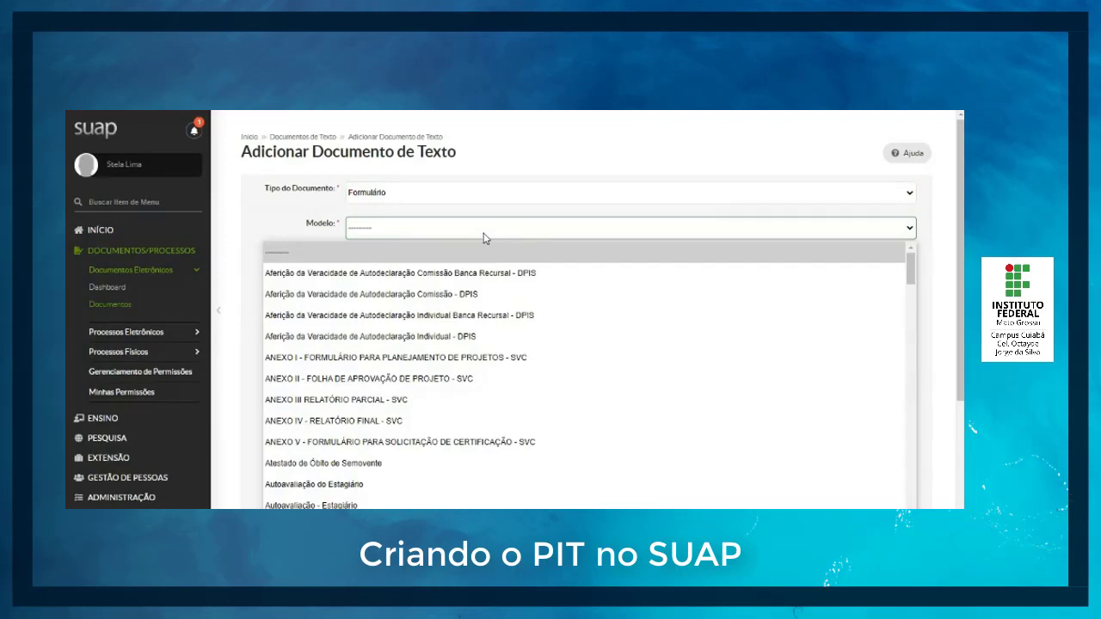
Step: Choose the document model "PIT - Plano Individual de Trabalho" and set the owner sector to CBA-DAC
type("pit")
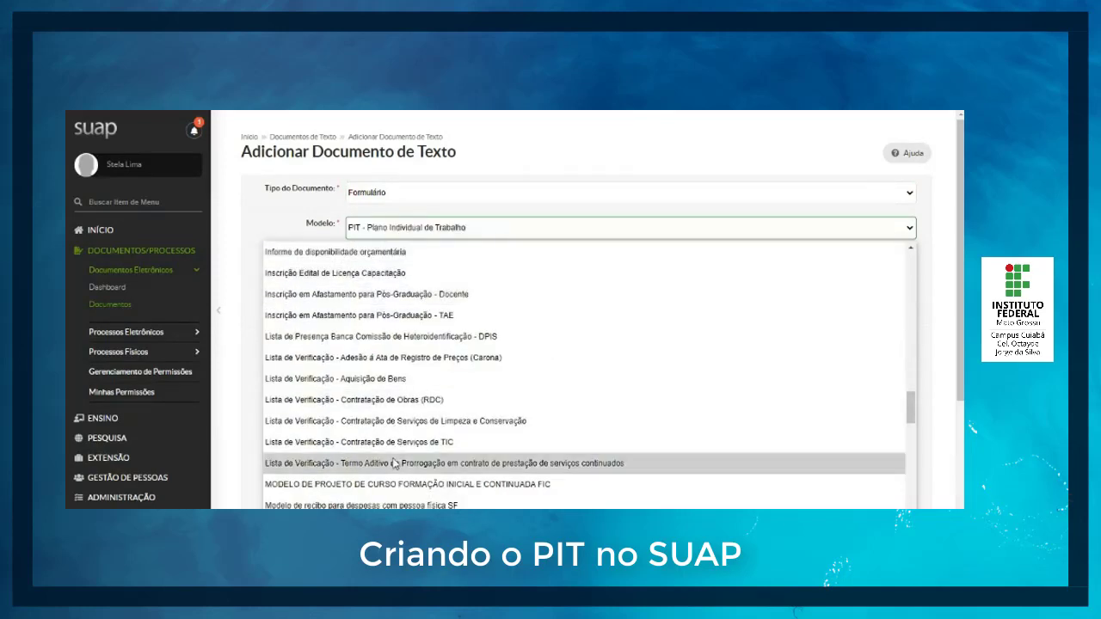
scroll(395, 464, "down", 5)
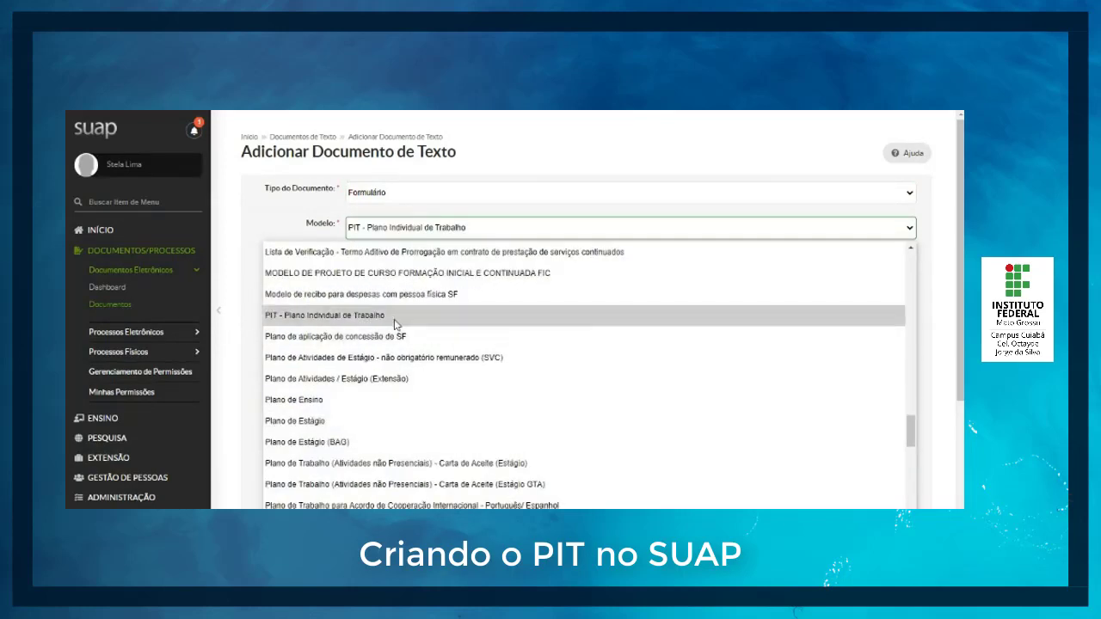
left_click(395, 315)
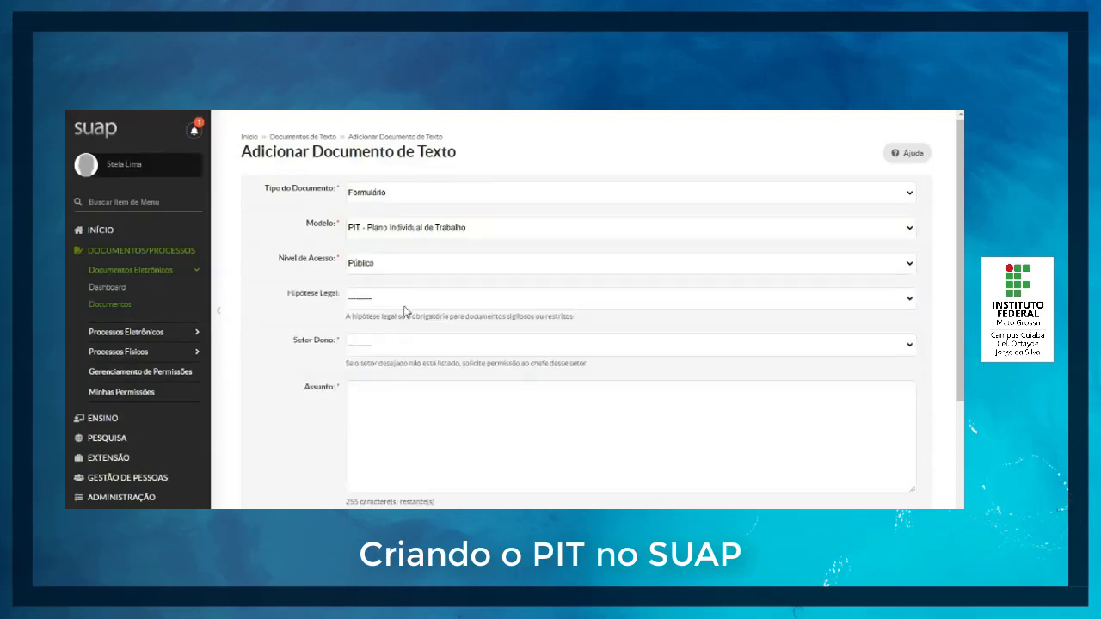
left_click(468, 345)
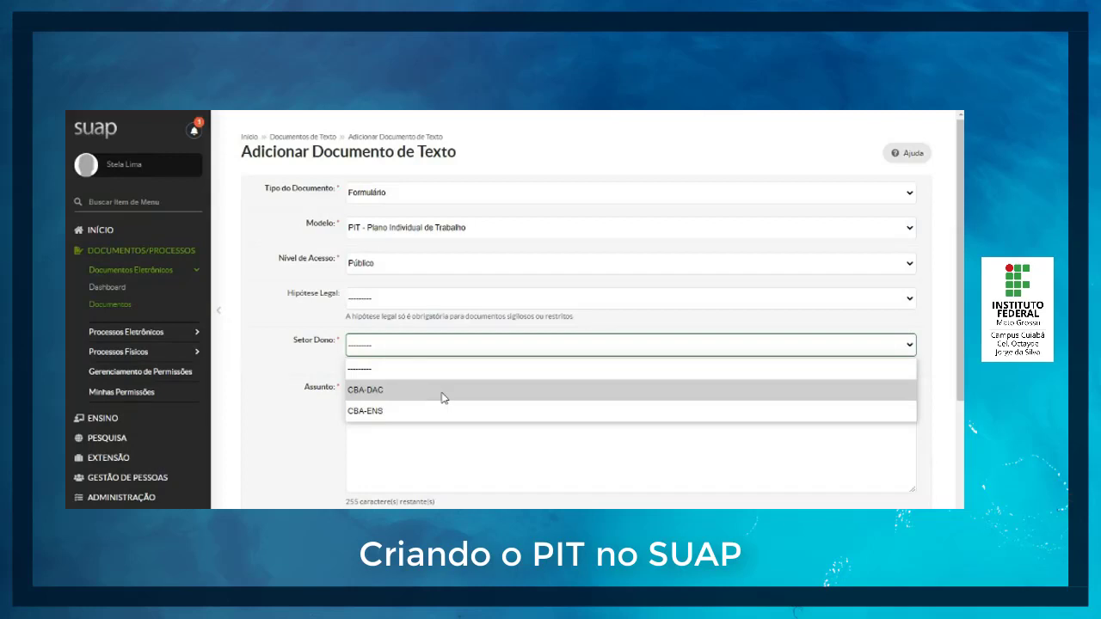
left_click(376, 393)
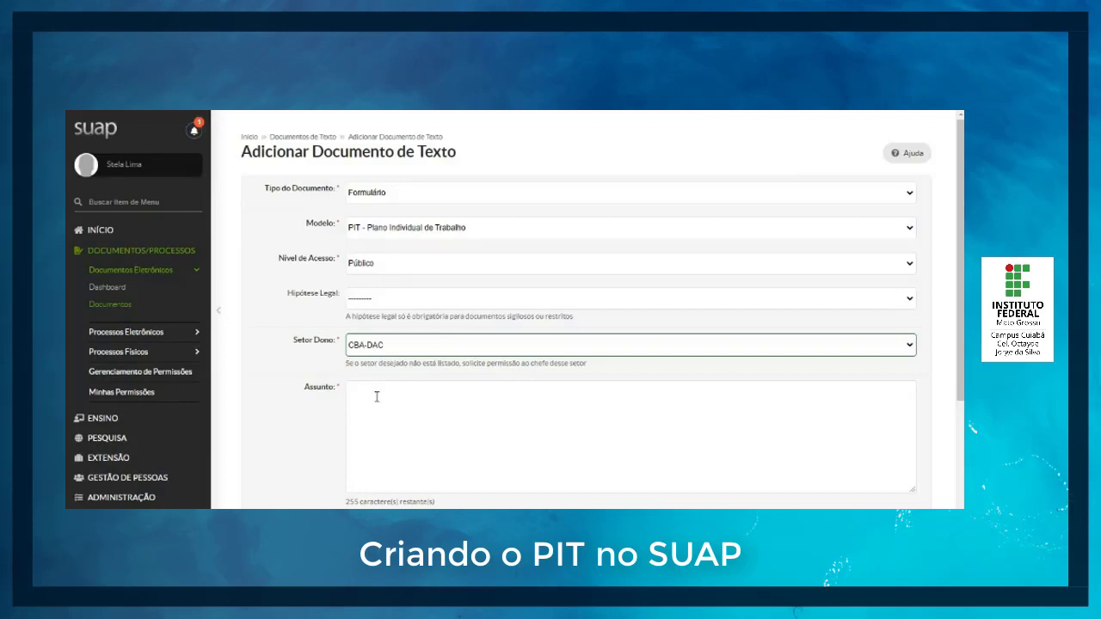
Step: Enter the subject "Plano de trabalho - PIT - 2021/02 -" followed by the employee's full name, and save the document
left_click(376, 396)
type("PI")
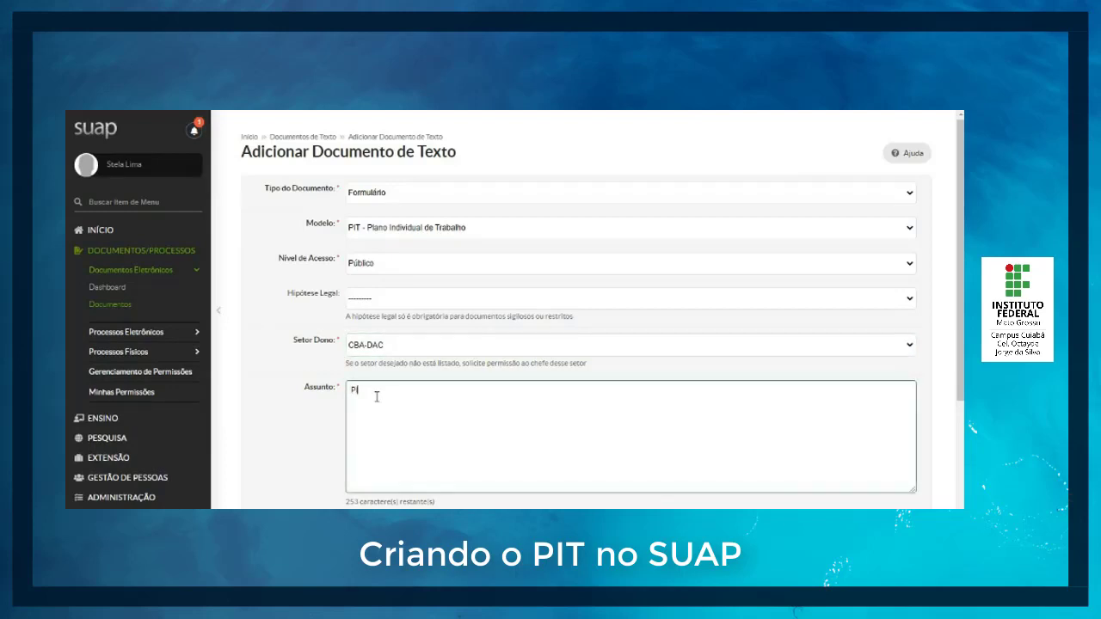
type("ano de trabalho - PIT - 2020")
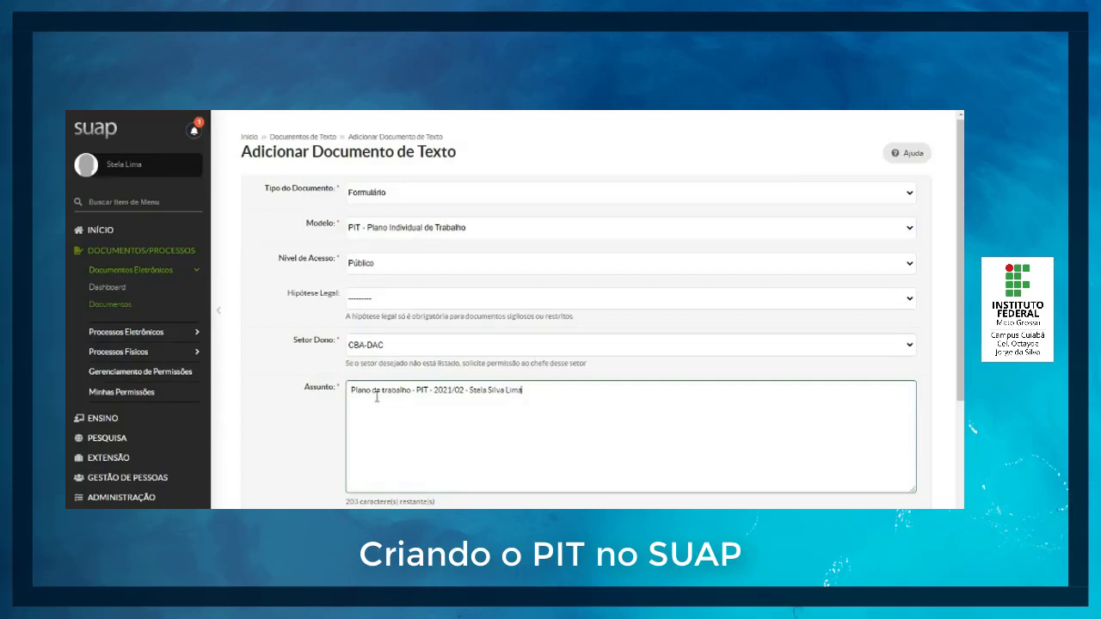
scroll(431, 399, "down", 3)
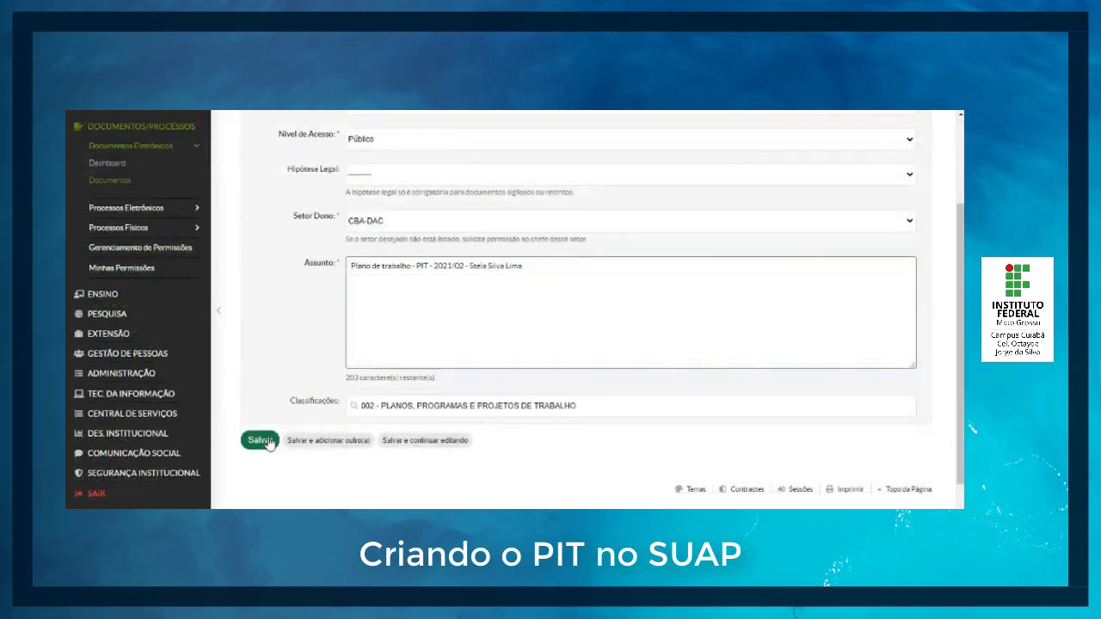
left_click(262, 439)
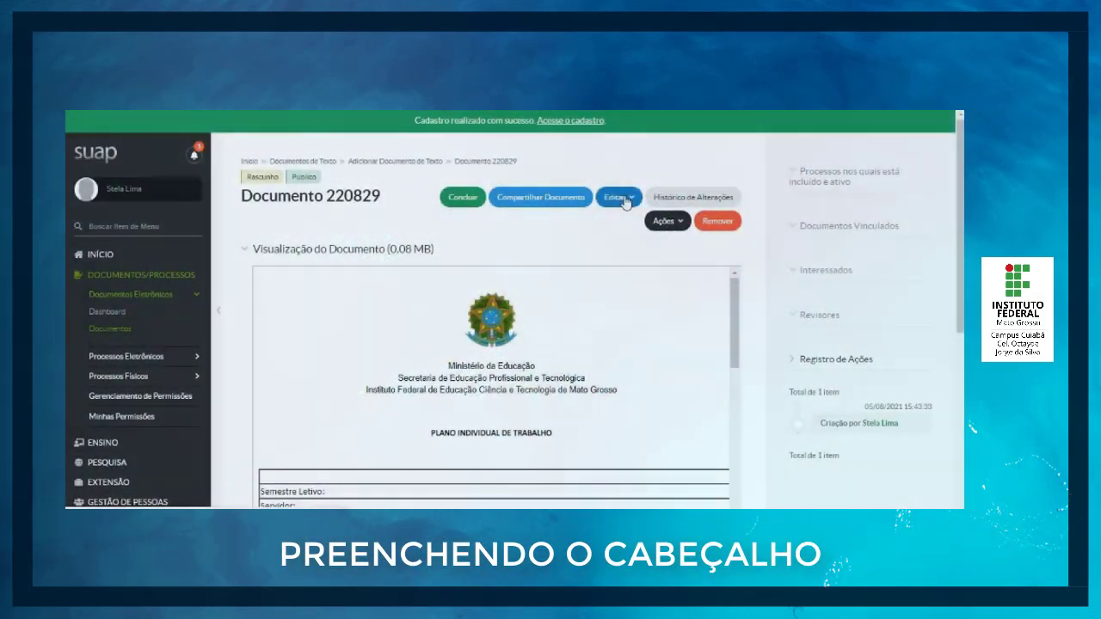
Step: Open the new document's text for editing and collapse the side navigation to widen the editor
left_click(616, 197)
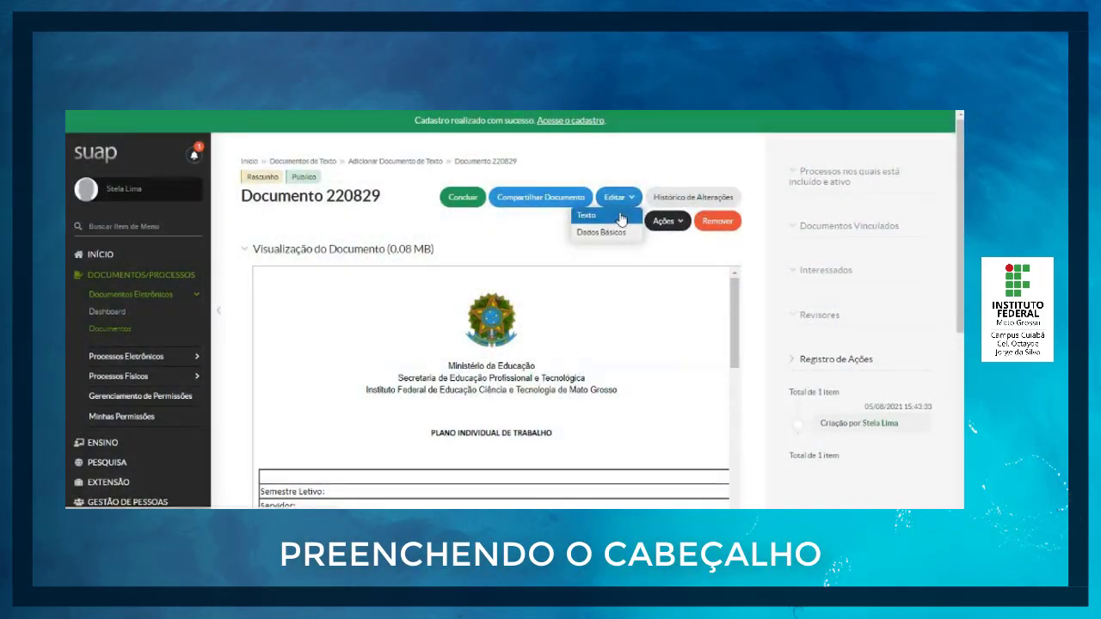
left_click(621, 219)
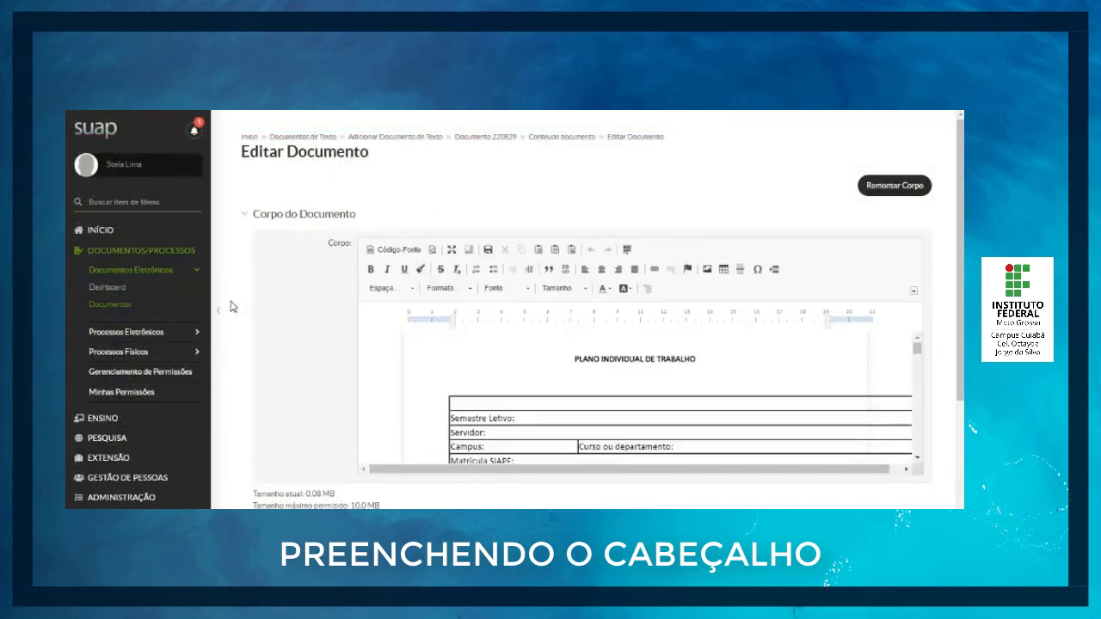
left_click(219, 312)
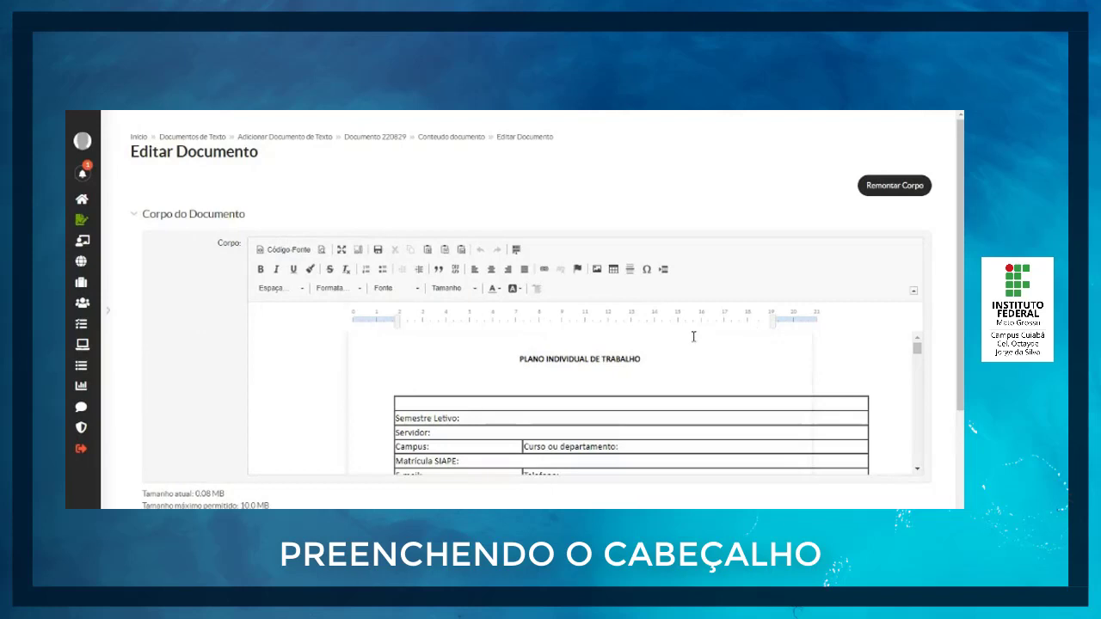
Step: In the header table, fill in Semestre Letivo with "2021 / 02" and Servidor with the employee's full name
scroll(487, 252, "down", 3)
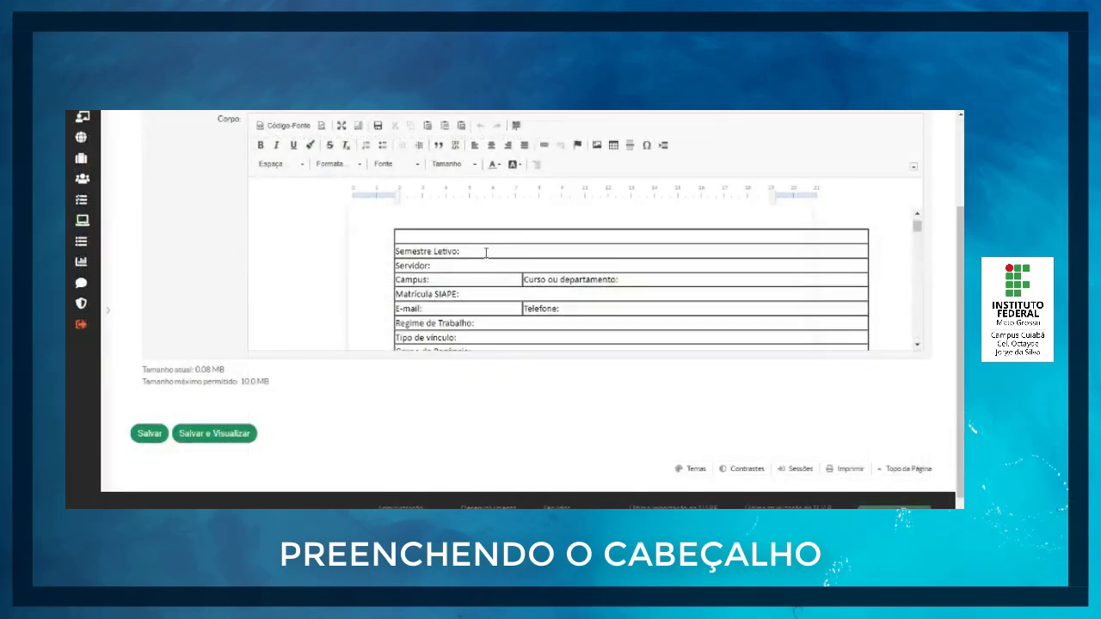
left_click(487, 252)
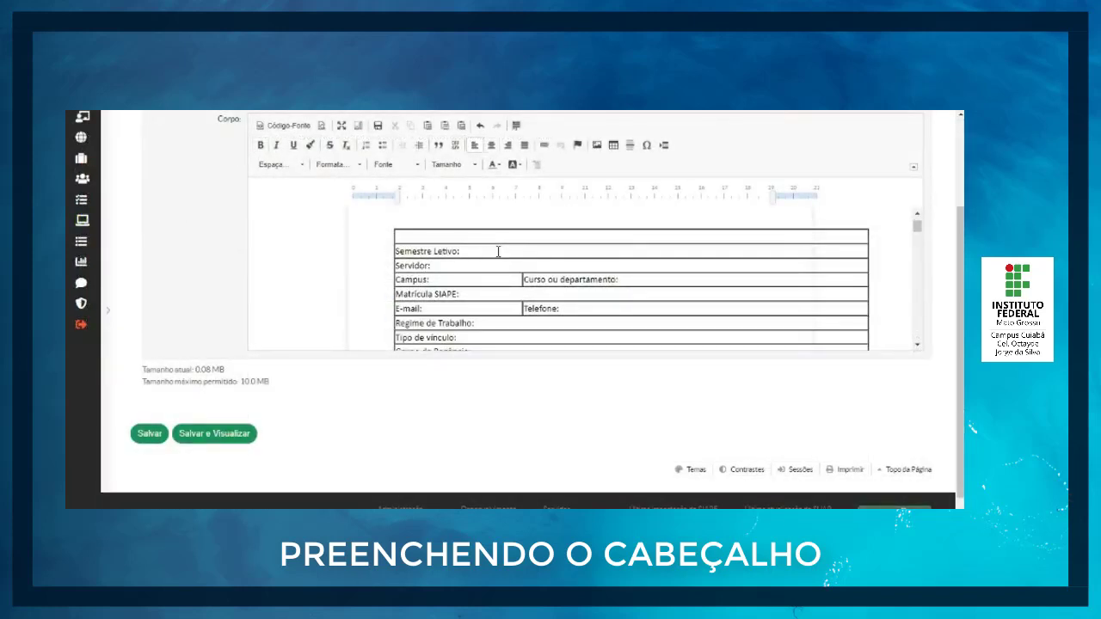
type("202")
type("Stela")
type("S")
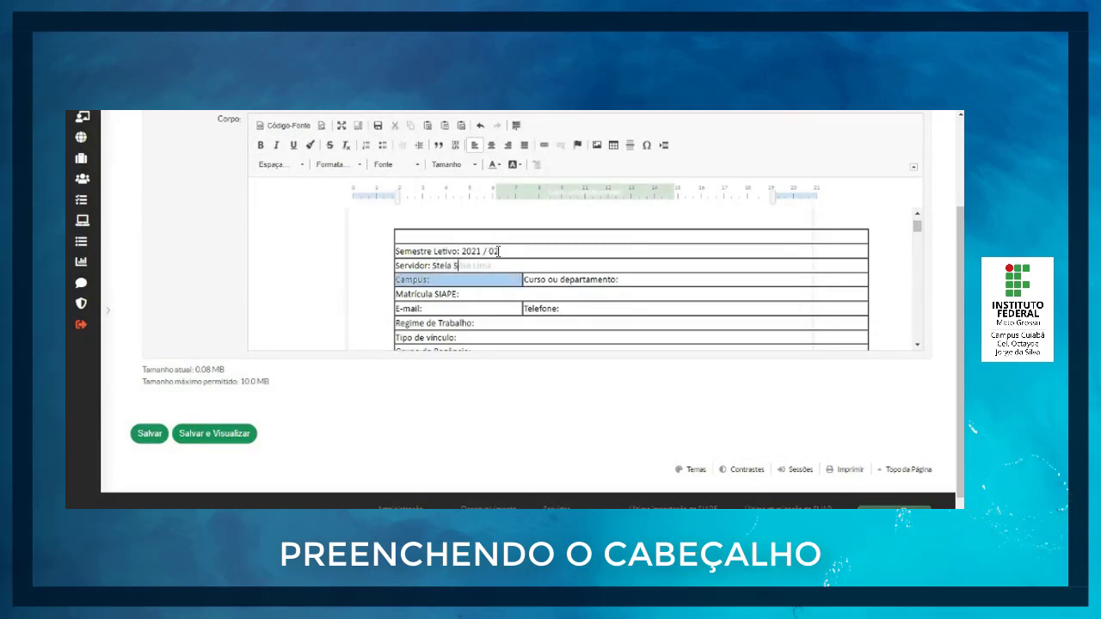
Step: Fill in Campus with "Cuiabá Octayde Jorge da Silva" and Curso ou departamento with "DACC"
key("Right")
type("C")
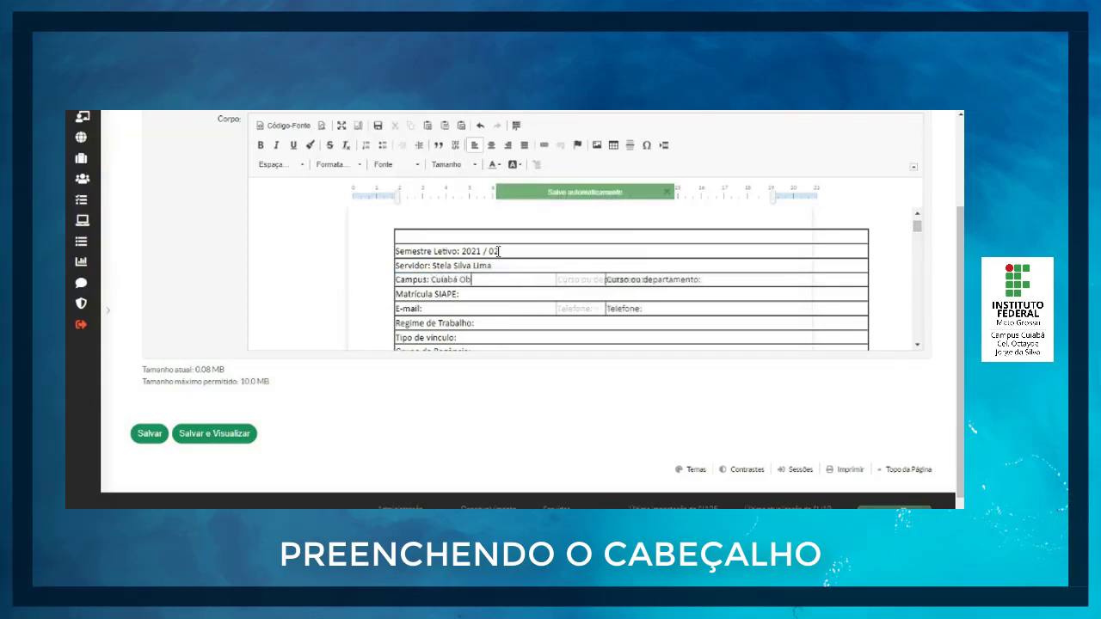
type("Octayde Jorge")
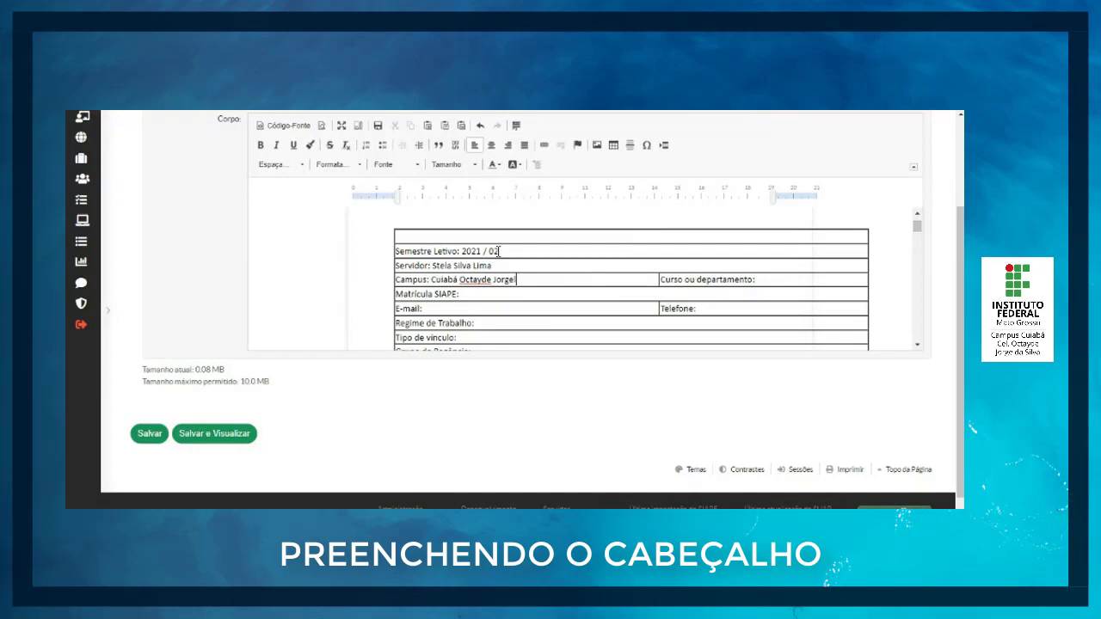
type(" da Silva")
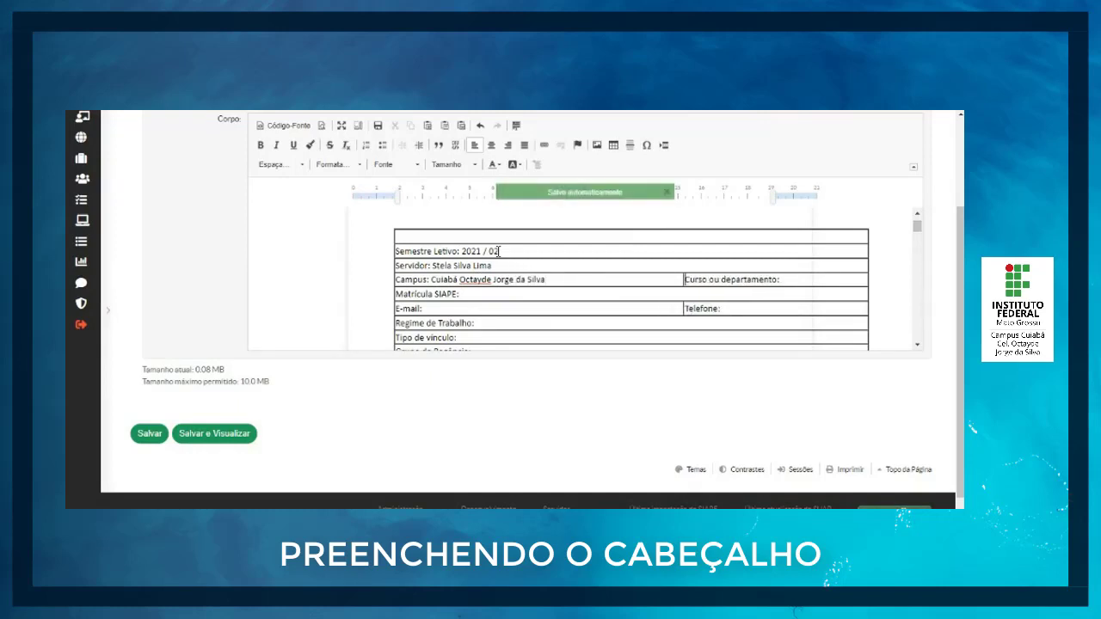
type(" DACC")
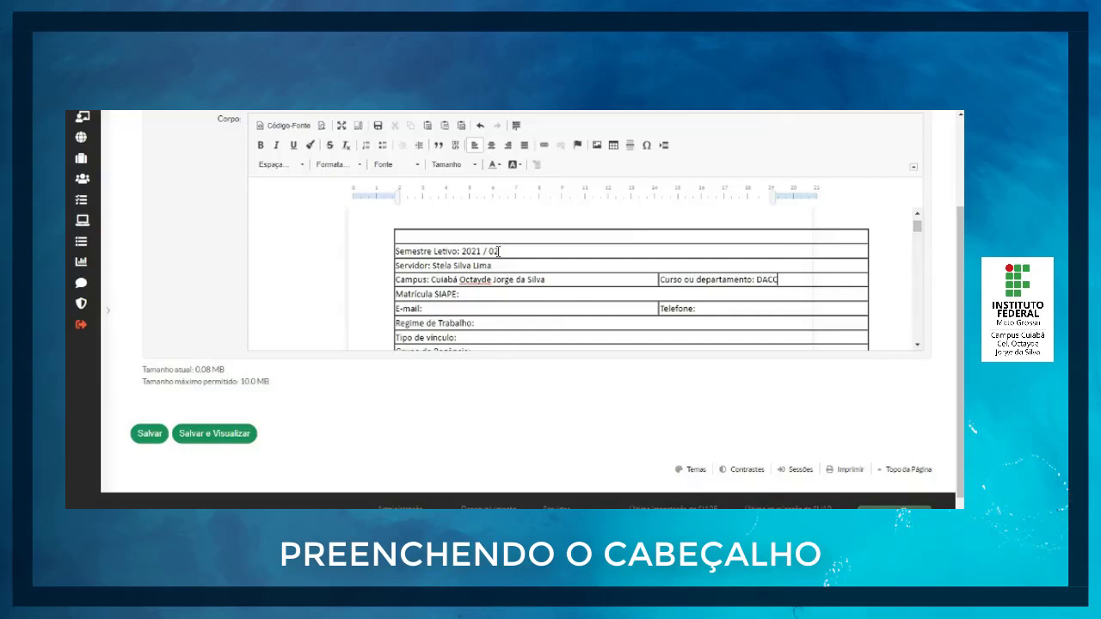
Step: Fill in the employee's SIAPE registration number and the contact e-mail and telephone in the header table
key("Tab")
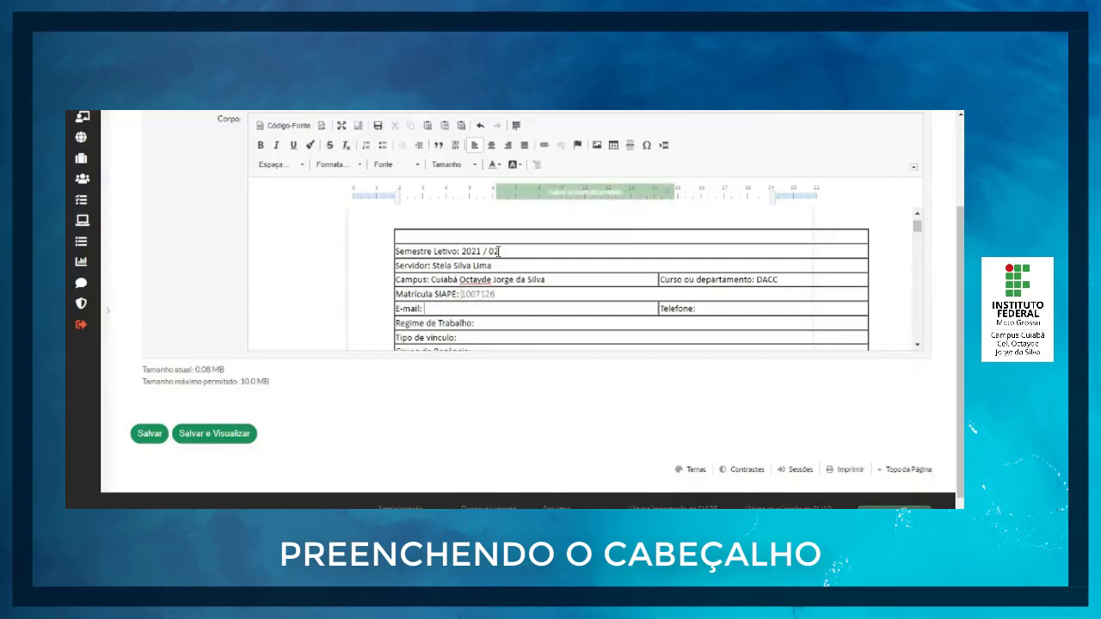
key("Tab")
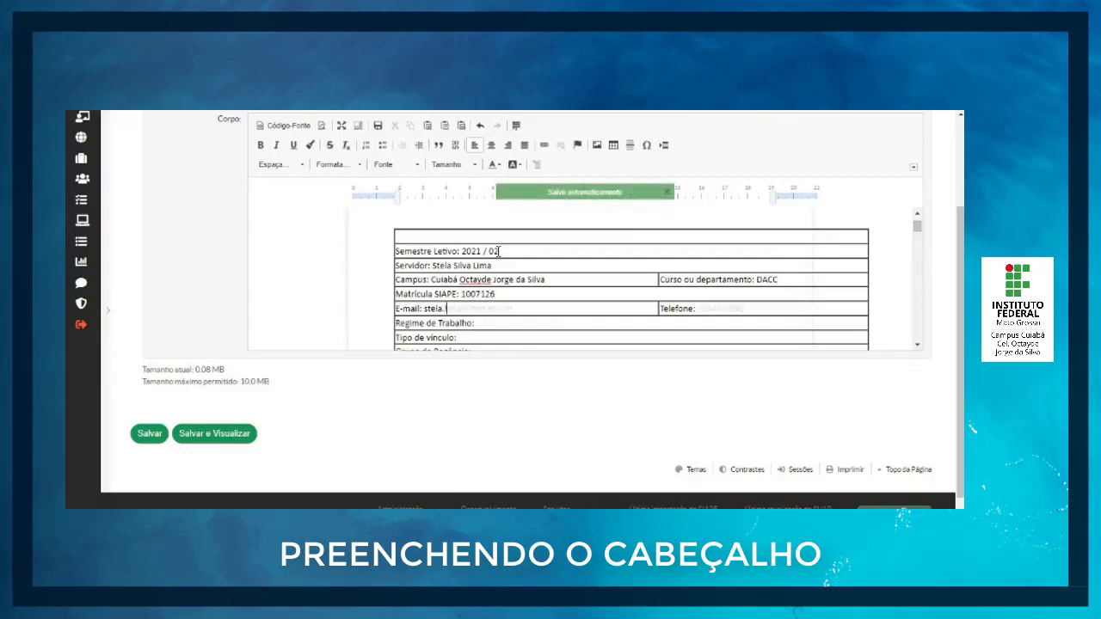
key("Tab")
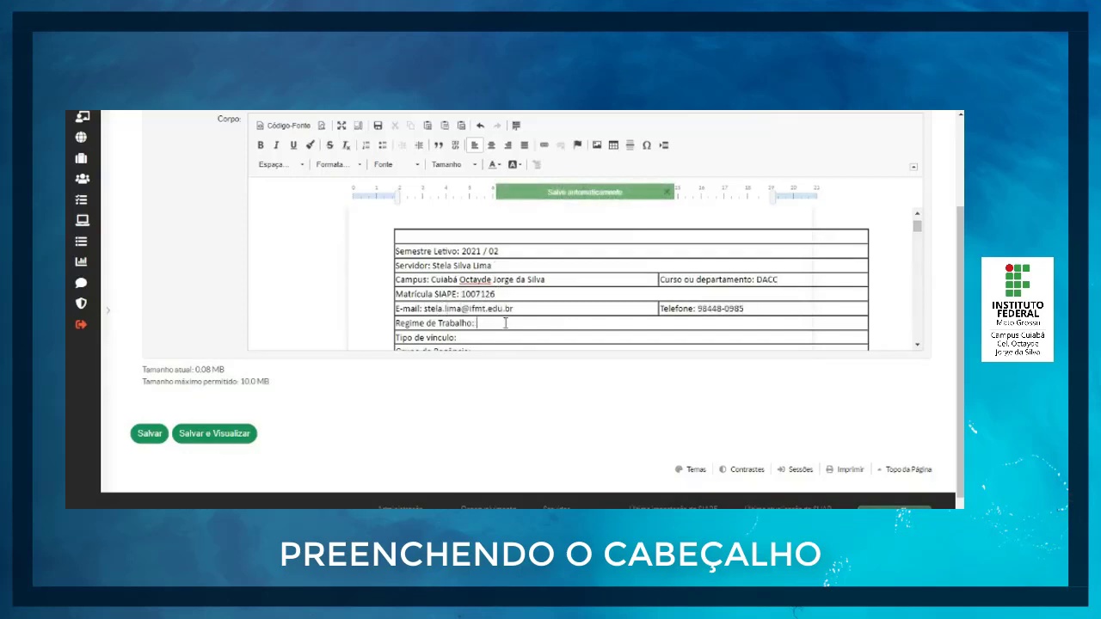
Step: Fill in Regime de Trabalho with "DE" and Tipo de vínculo with "Efetivo"
scroll(506, 323, "down", 1)
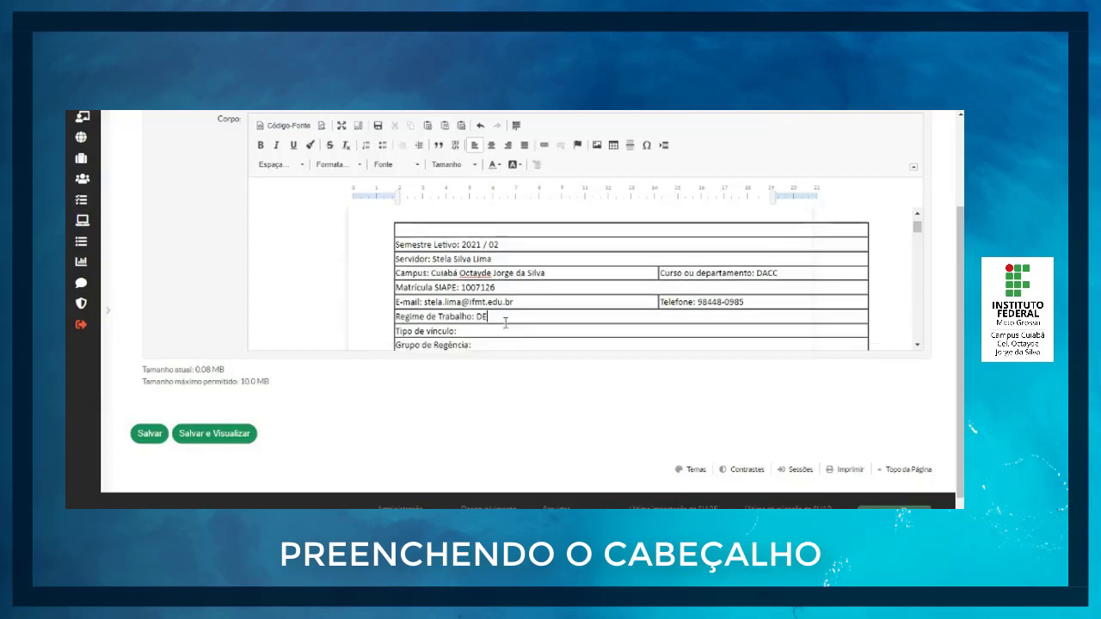
left_click(483, 299)
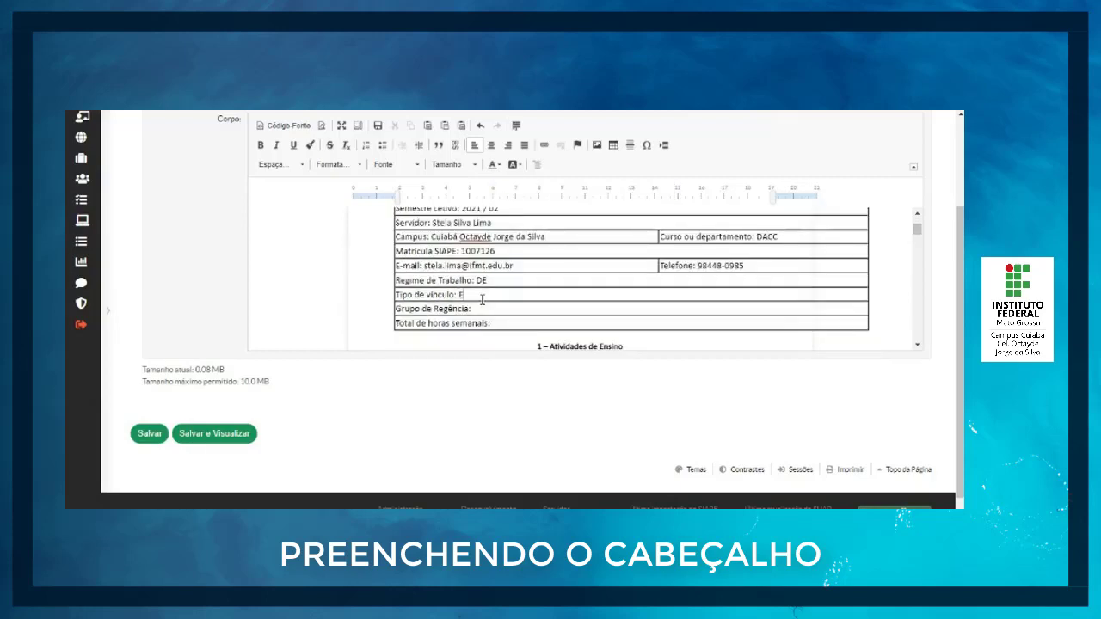
type("Efetivo")
type("Professor EBTT")
Step: Fill in Grupo de Regência with "Professor EBTT" and Total de horas semanais with 40
left_click(590, 323)
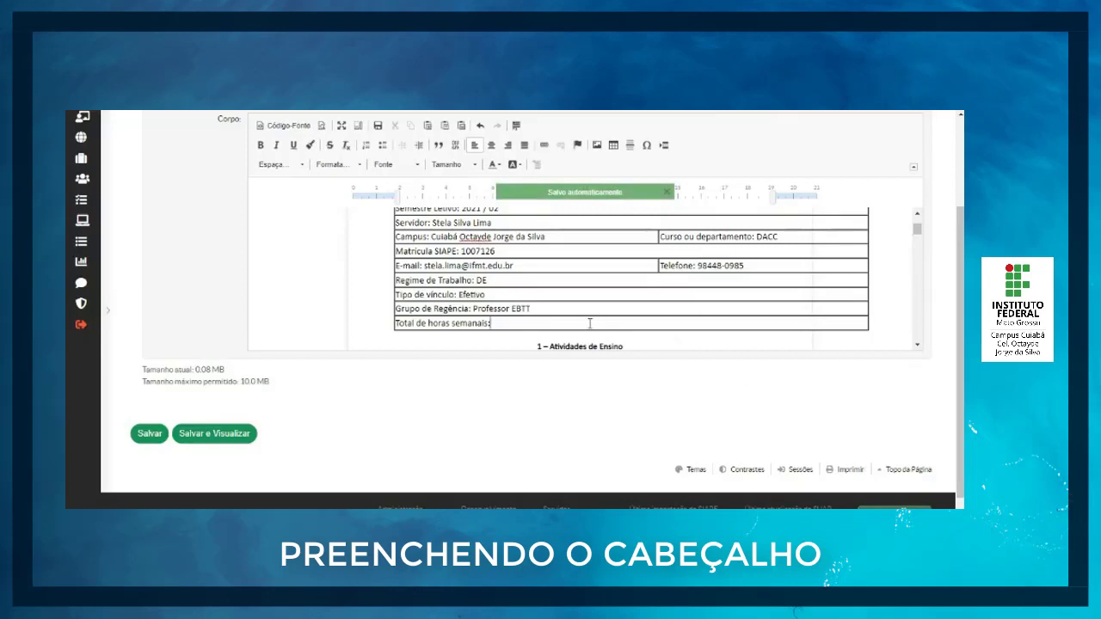
type("40")
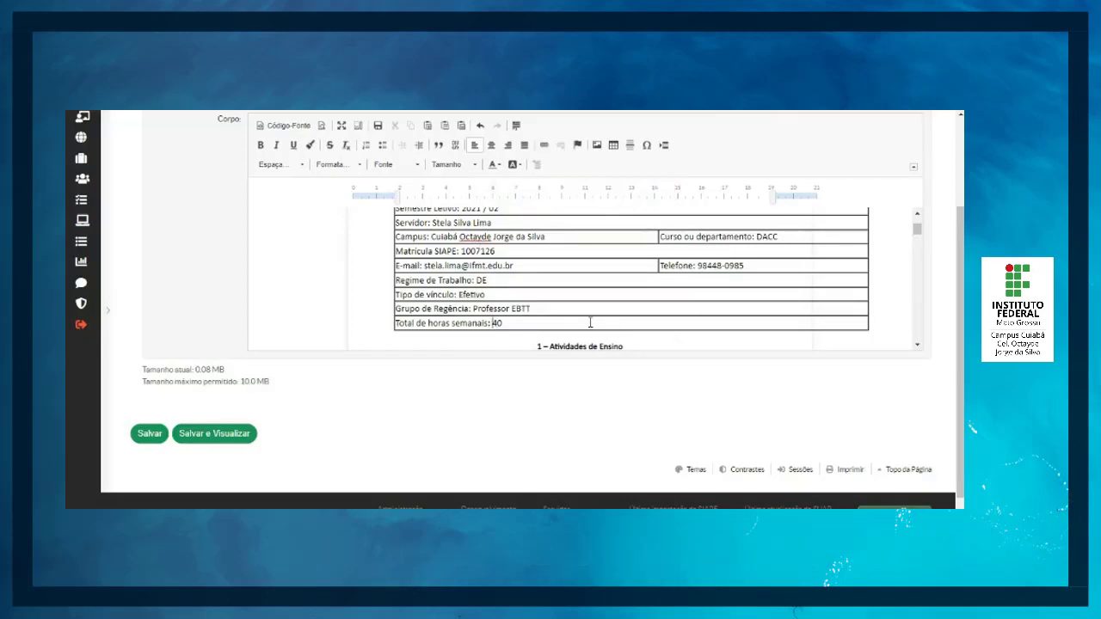
Step: For item 1.1.1 Ensino Médio Integrado e Subsequente, enter quantity 4, calculate 4 ÷ 1,2 in the calculator, and enter 3,33 as CH Obtidas
scroll(590, 323, "down", 1)
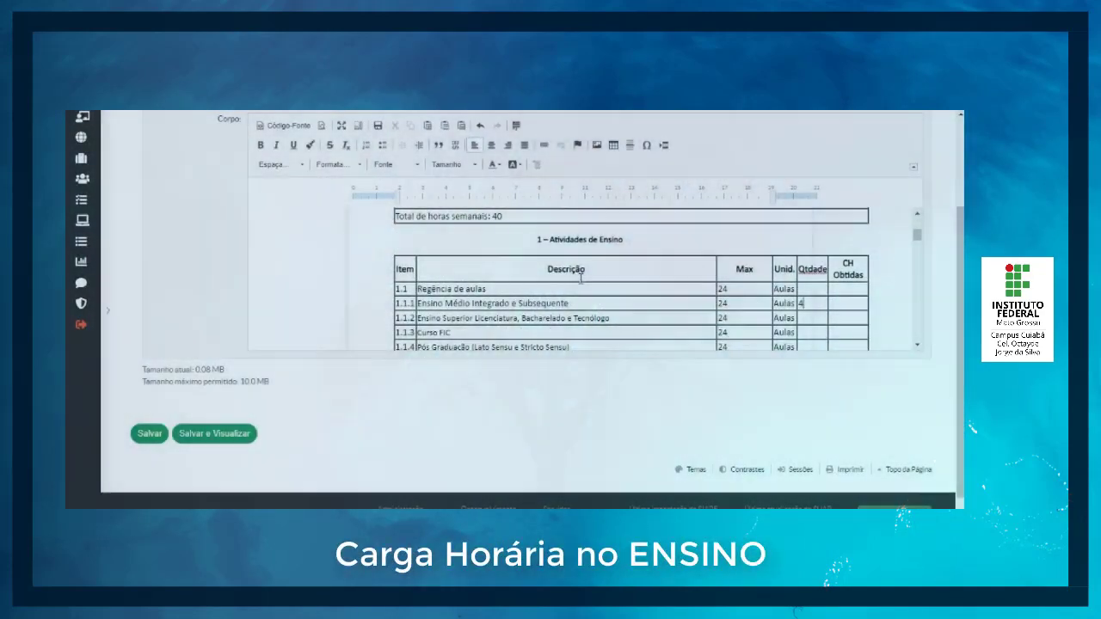
scroll(620, 286, "down", 1)
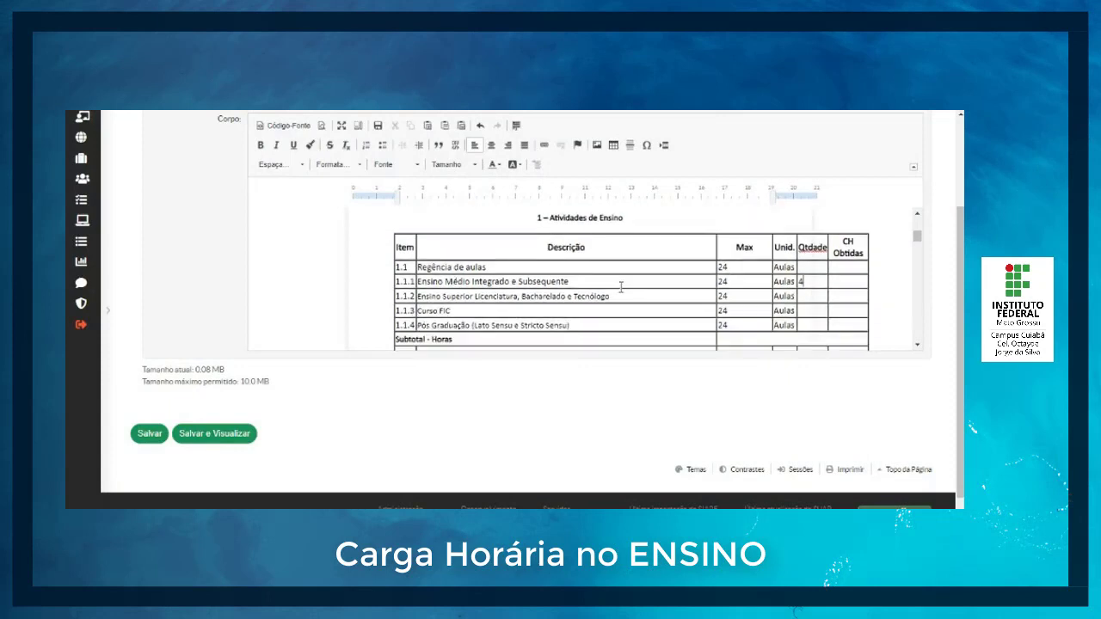
scroll(621, 286, "down", 1)
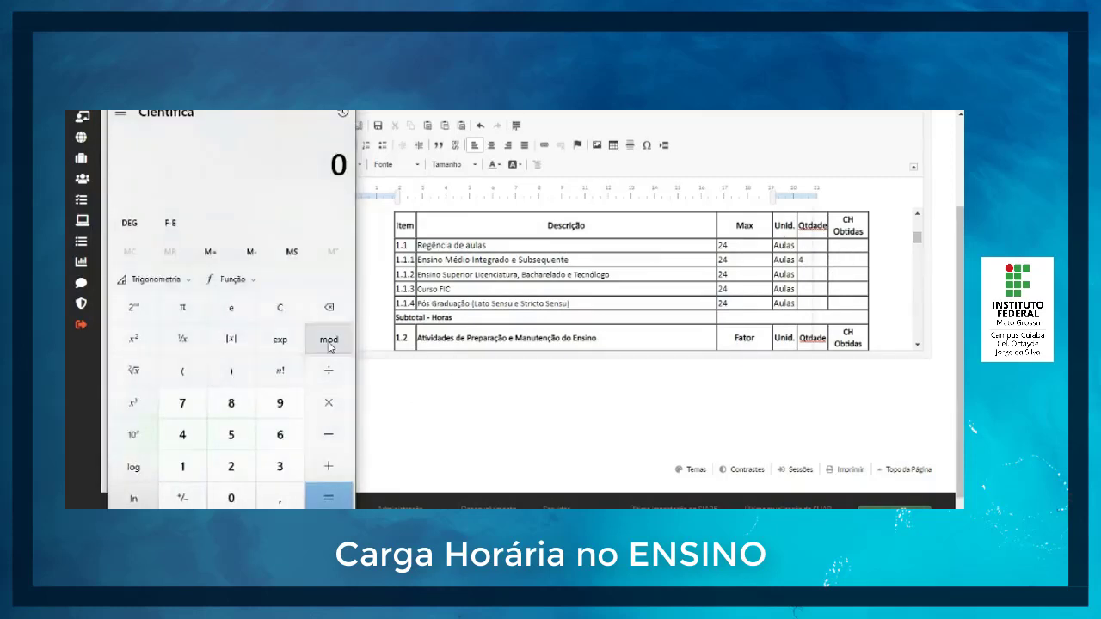
left_click(181, 442)
left_click(328, 379)
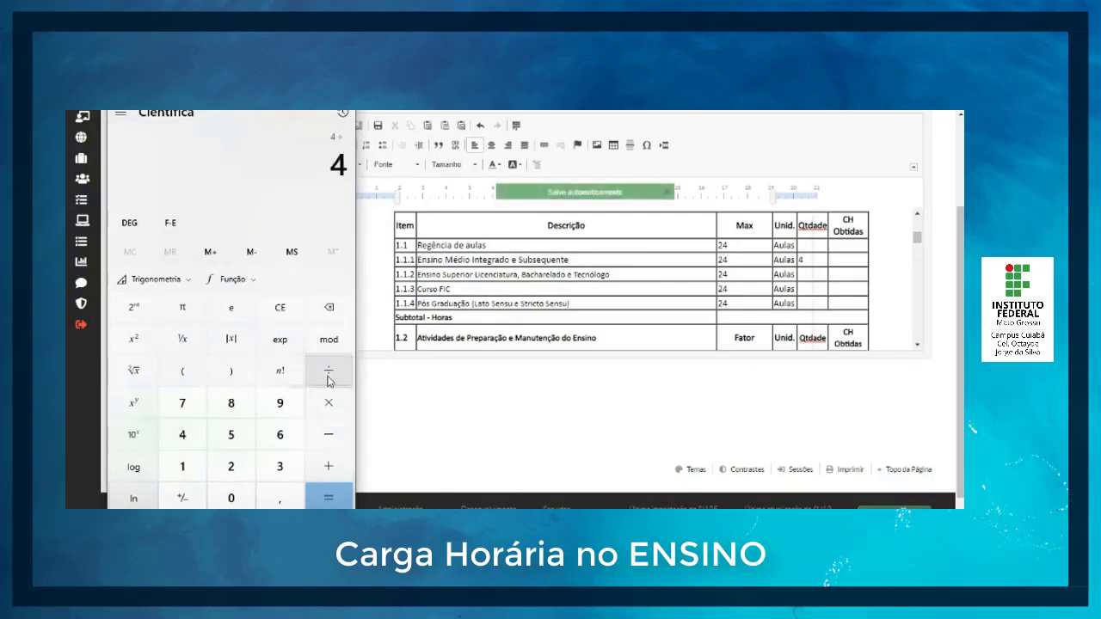
left_click(184, 465)
left_click(263, 498)
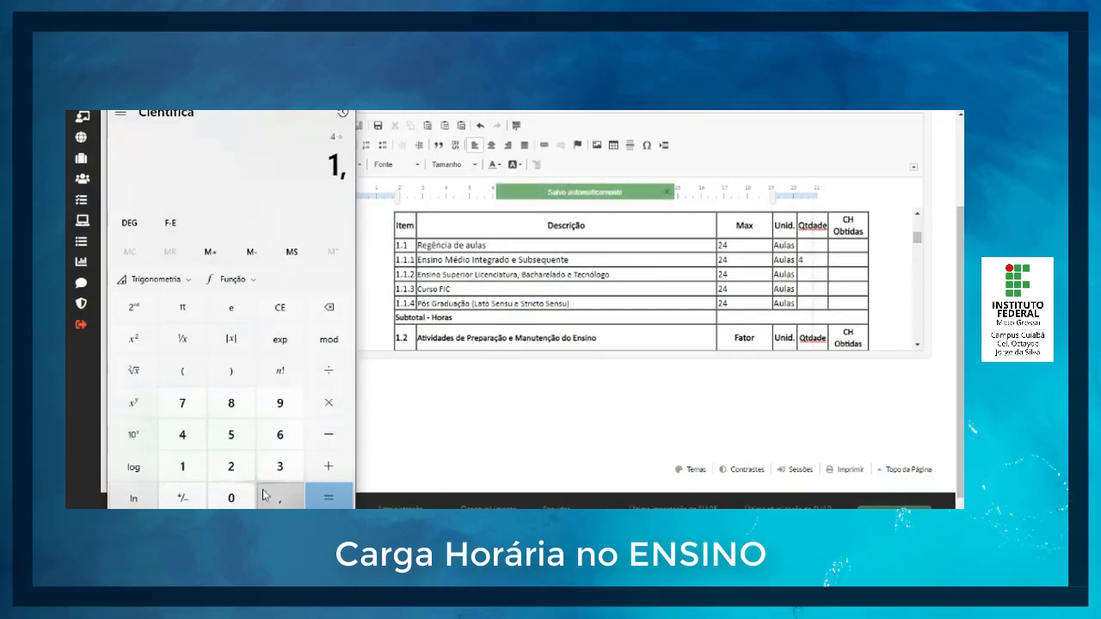
left_click(230, 466)
left_click(329, 498)
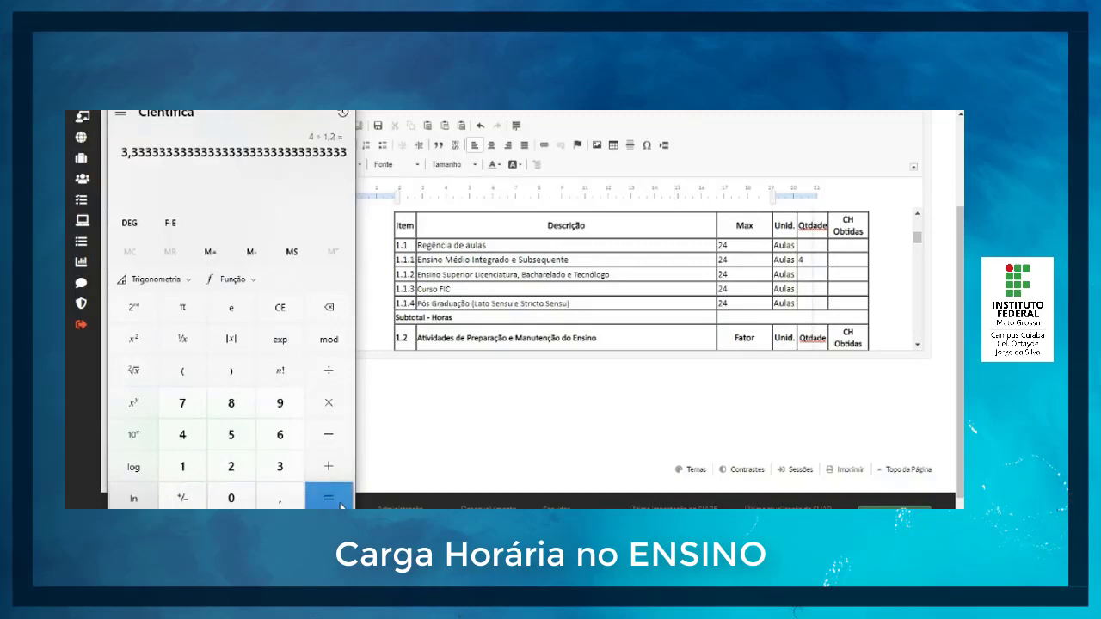
left_click(839, 260)
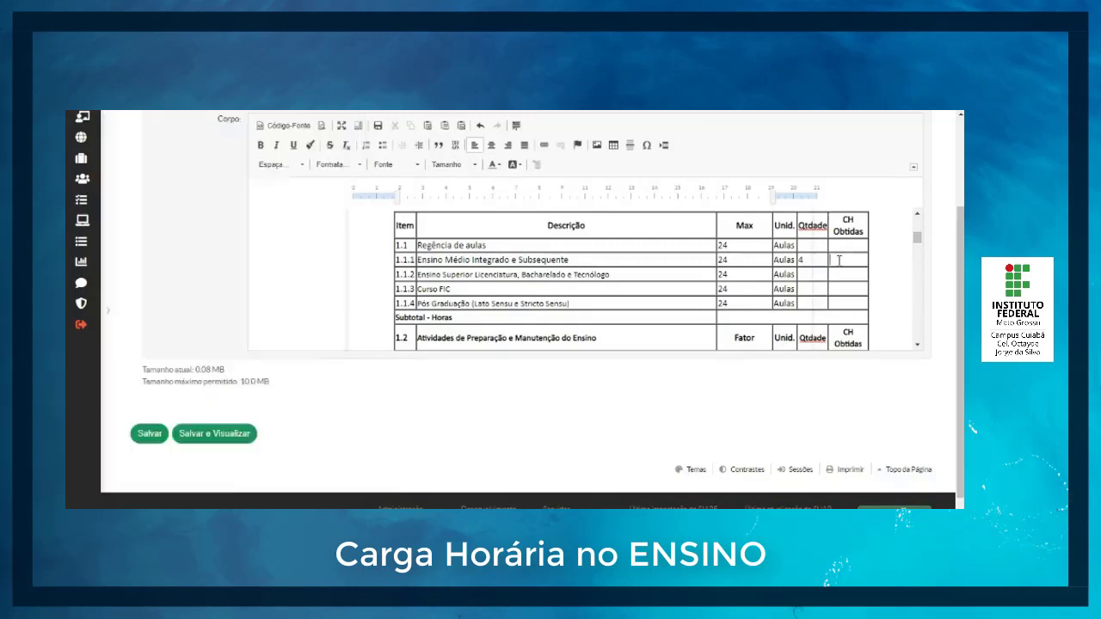
type("3,33")
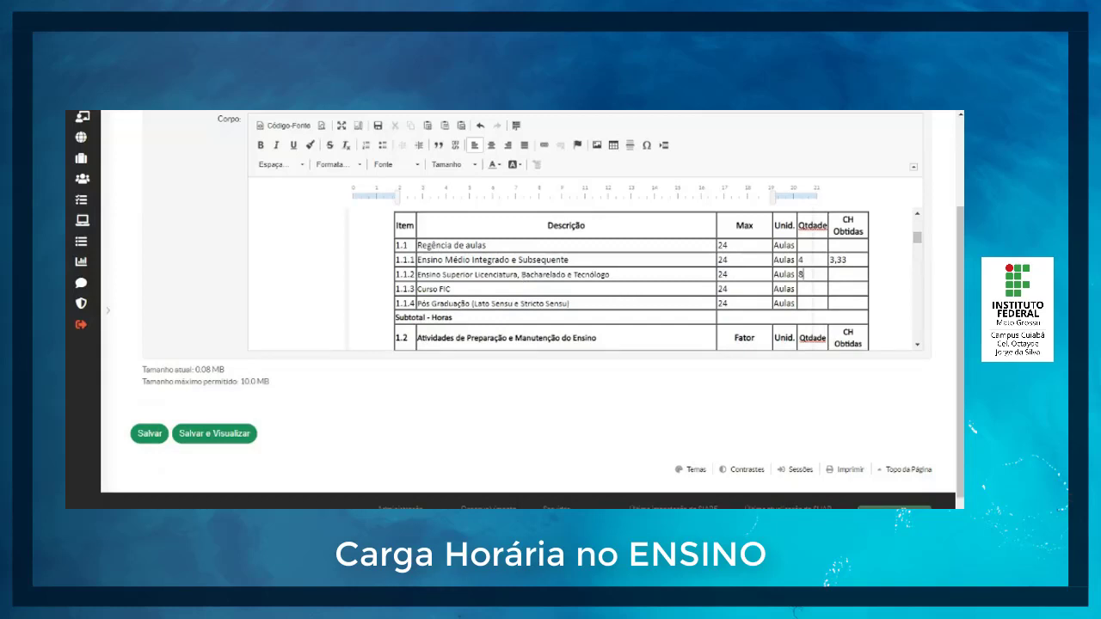
Step: For item 1.1.2 Ensino Superior, calculate 8 ÷ 1,2 in the calculator, enter 6,67 as CH Obtidas, and fill in the section 1.1 subtotal with 10
key("alt+Tab")
left_click(230, 405)
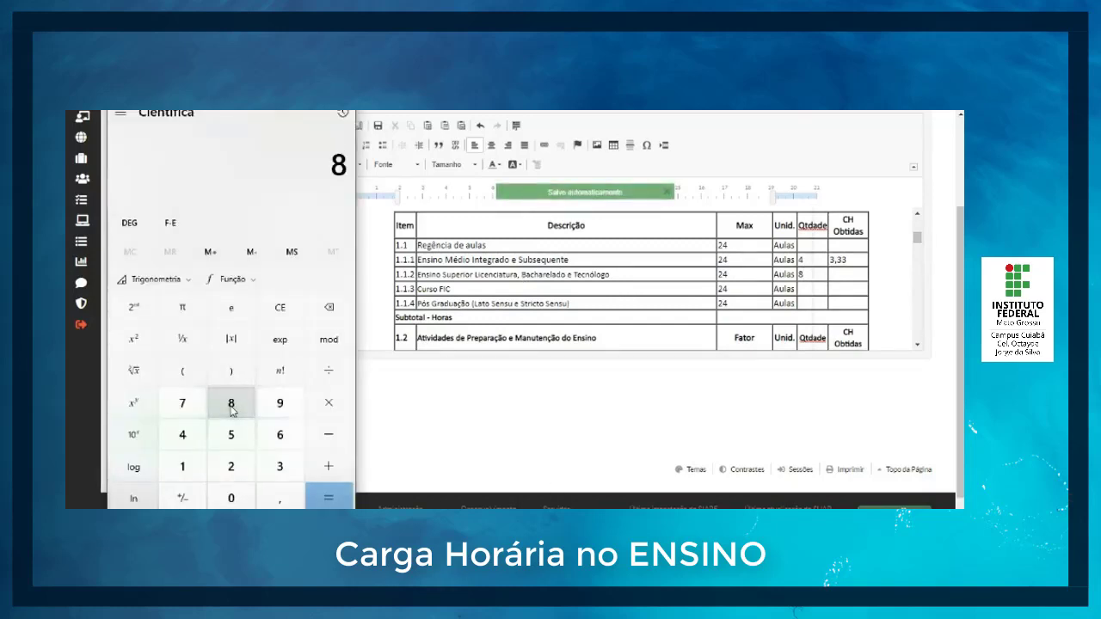
left_click(328, 371)
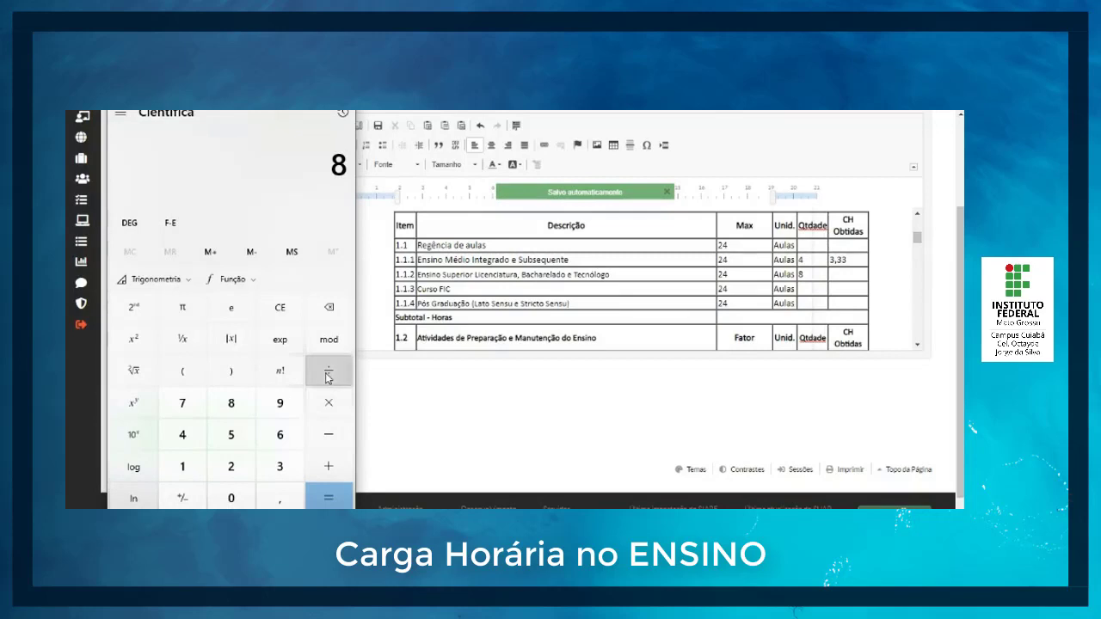
left_click(190, 473)
left_click(275, 499)
left_click(235, 468)
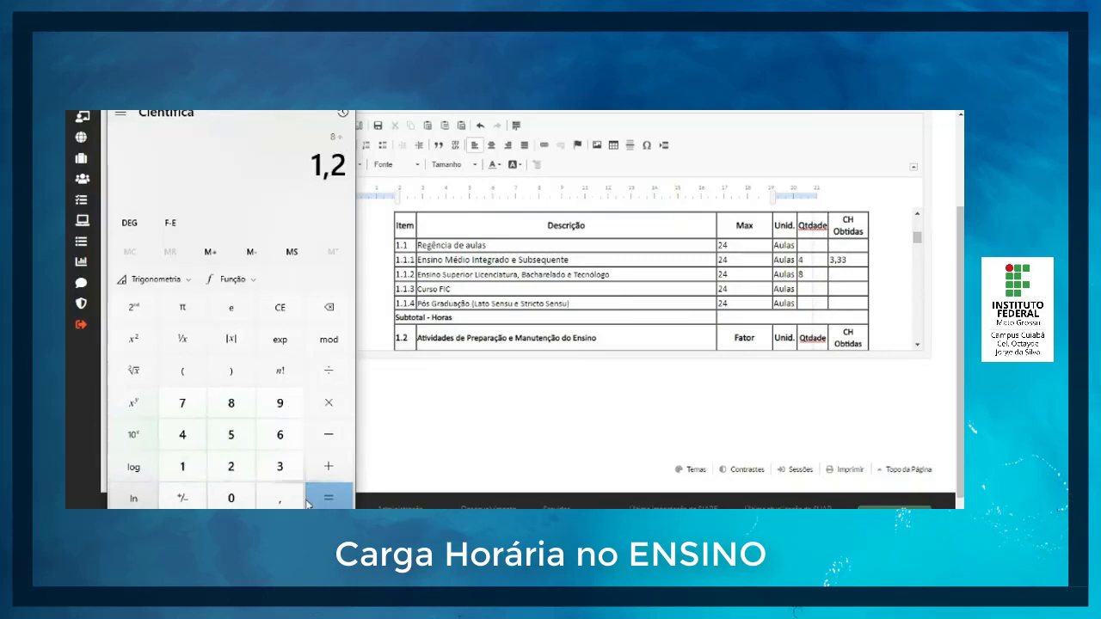
left_click(327, 498)
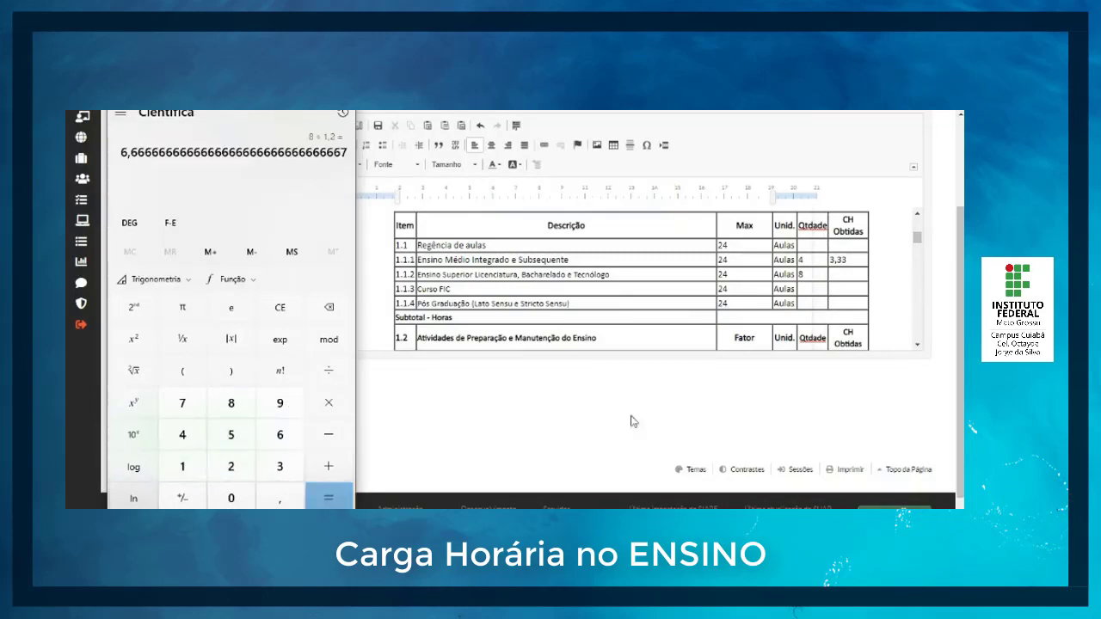
left_click(846, 276)
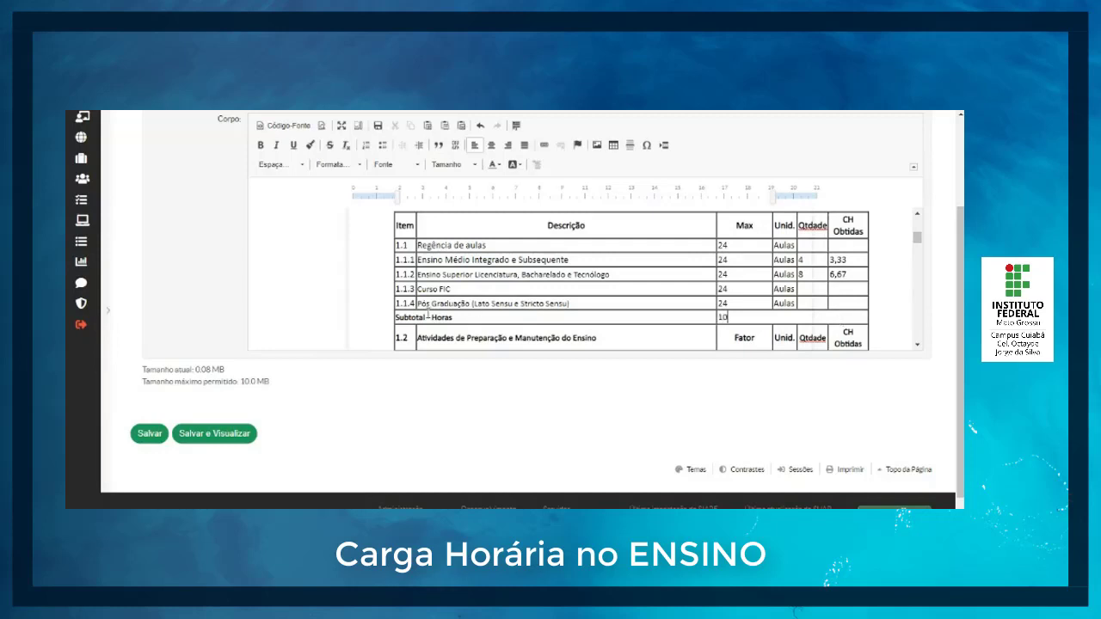
Step: Calculate 4 + 8 multiplied by the factor 0,8 in the calculator and enter 9,6 as the quantity for item 1.2.1 Preparação + Planejamento
scroll(547, 297, "down", 2)
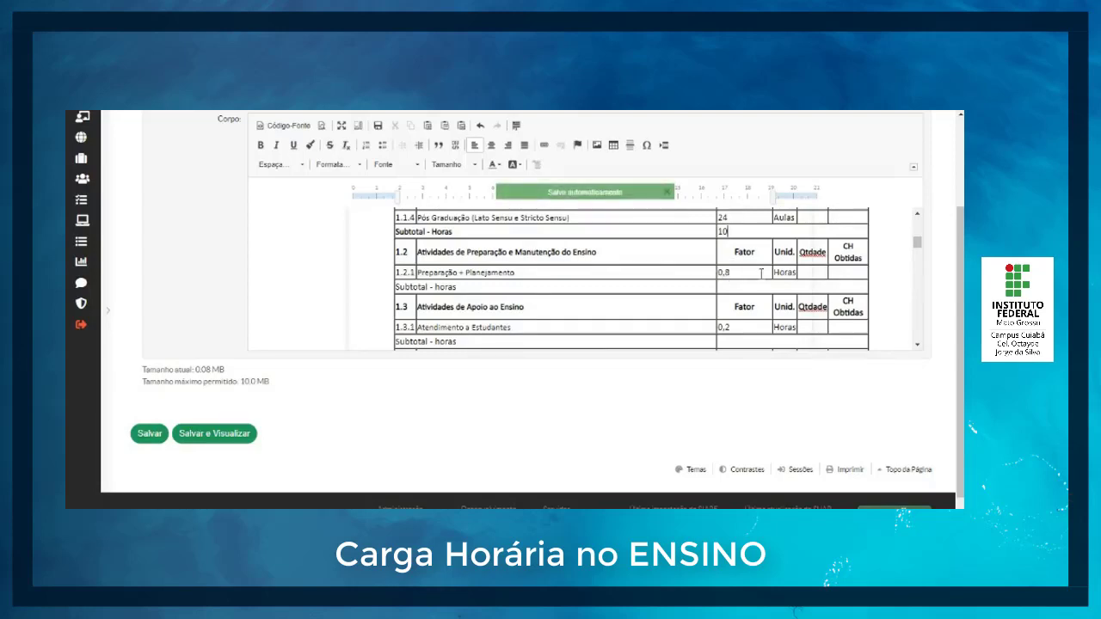
scroll(761, 272, "up", 3)
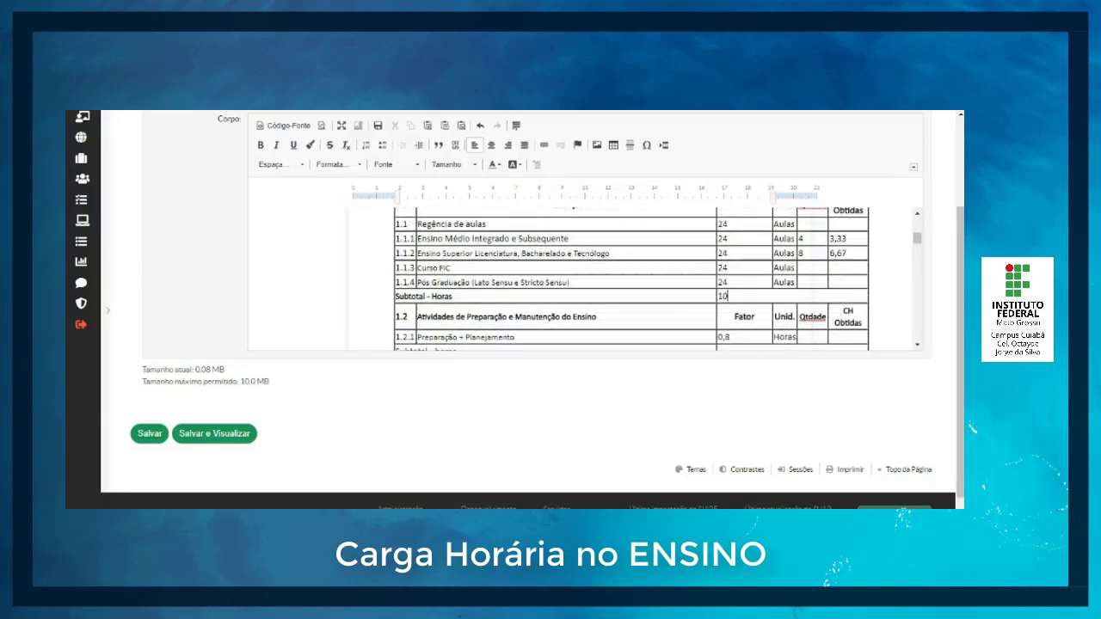
key("alt+Tab")
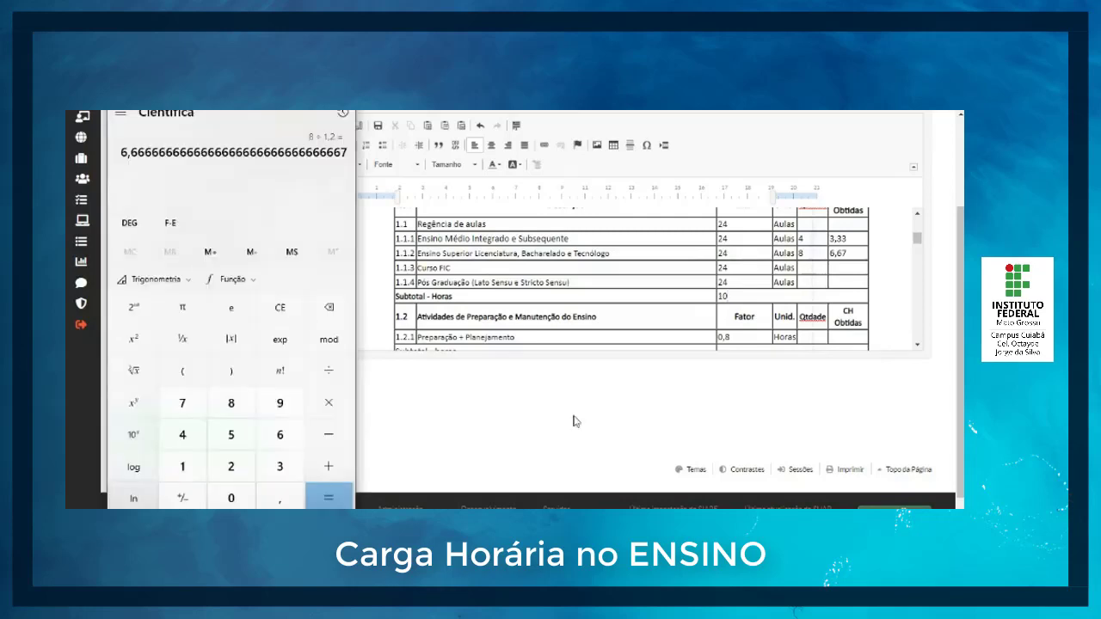
left_click(296, 317)
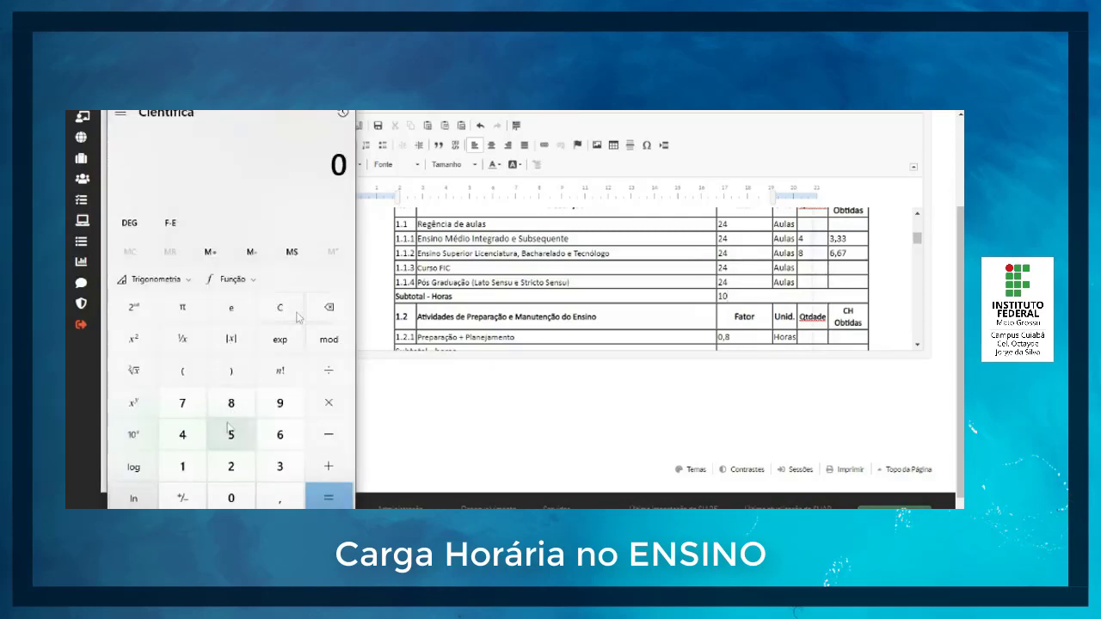
left_click(183, 436)
left_click(320, 469)
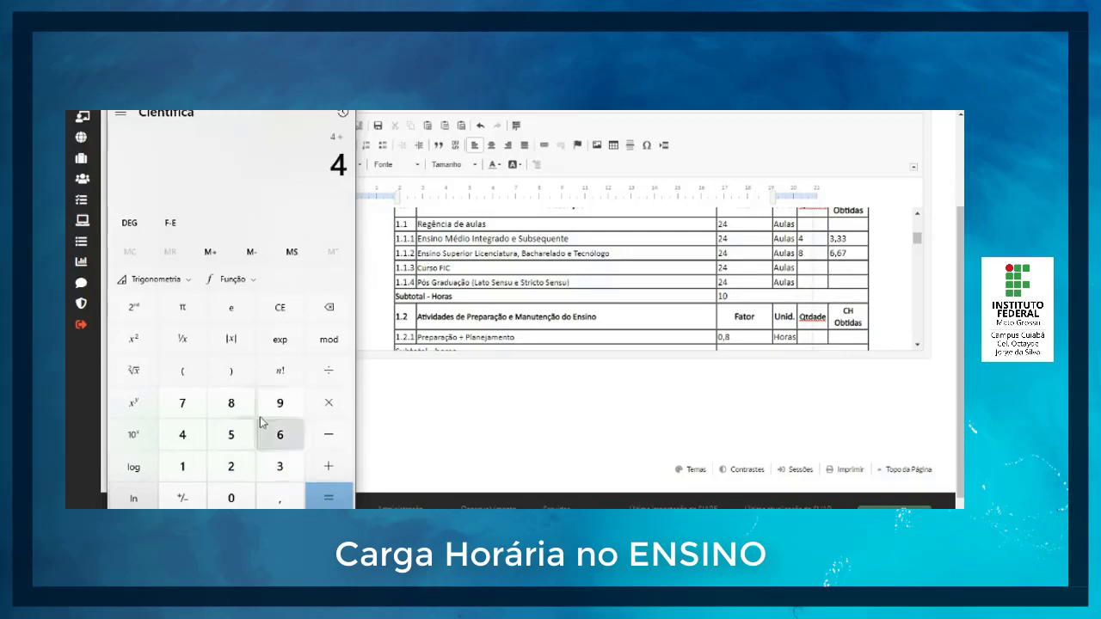
left_click(230, 403)
left_click(329, 503)
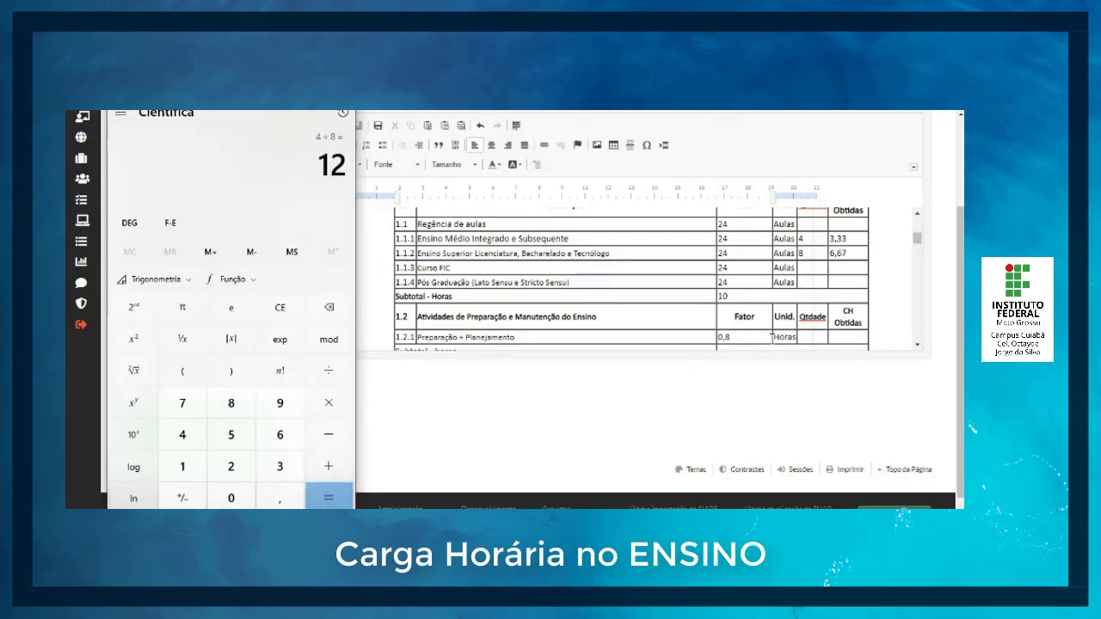
left_click(332, 404)
left_click(246, 415)
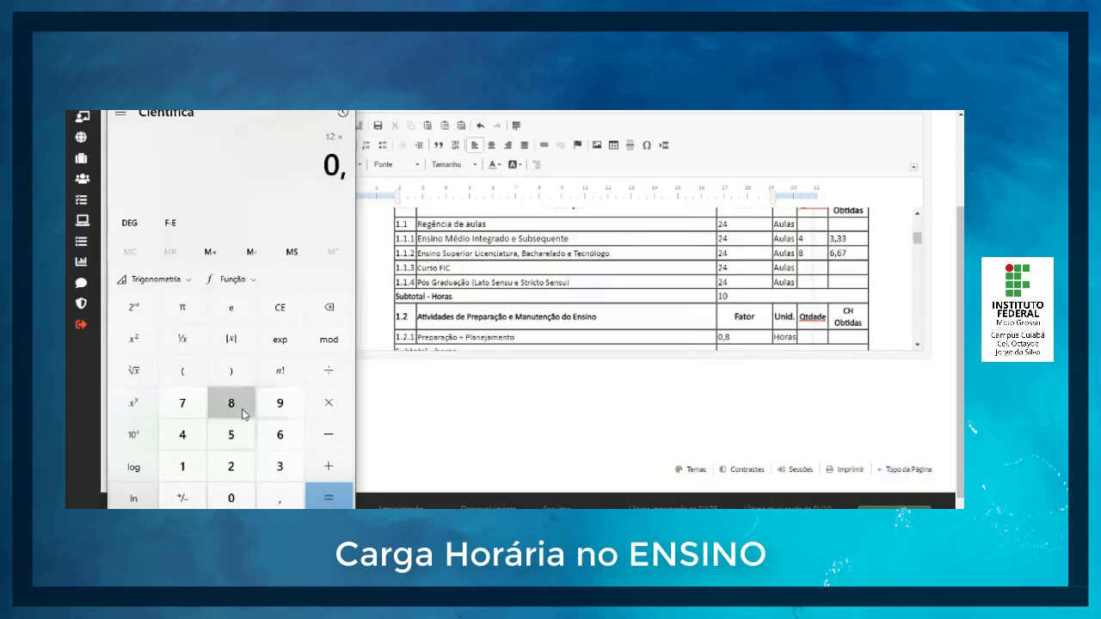
left_click(326, 493)
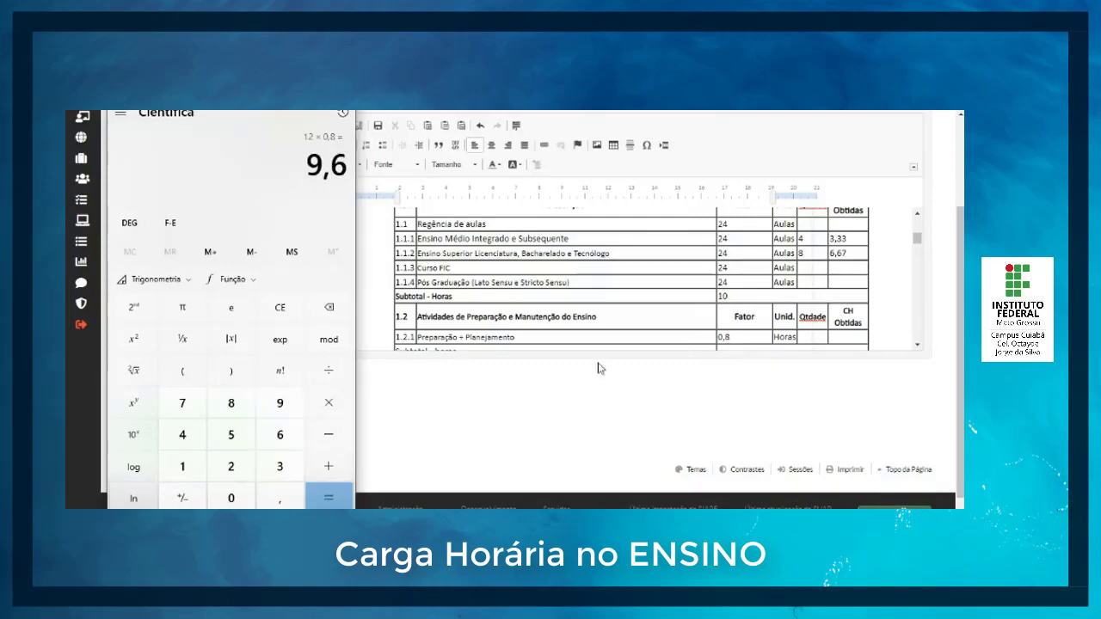
left_click(808, 338)
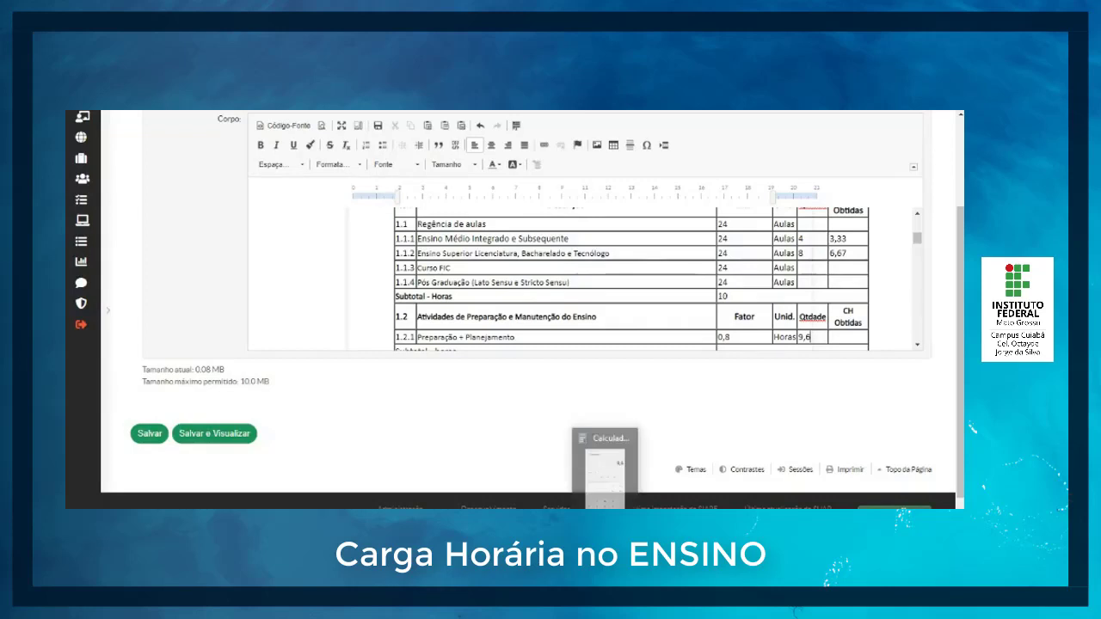
Step: Divide 9,6 by 1,2 in the calculator and enter 8 as CH Obtidas for item 1.2.1
left_click(606, 469)
left_click(328, 377)
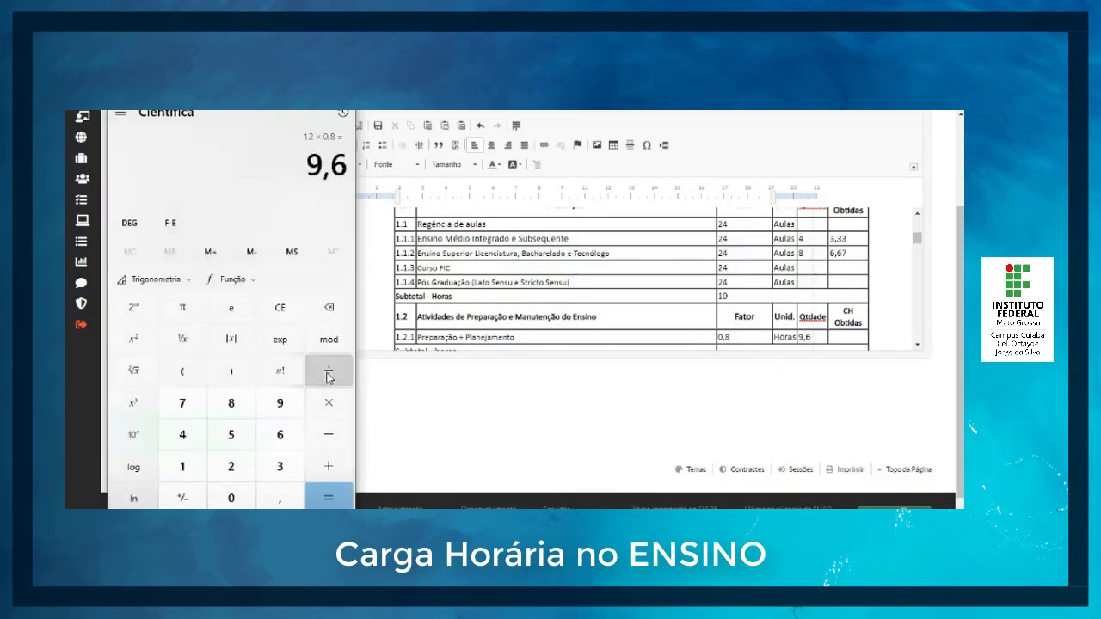
left_click(182, 466)
left_click(277, 499)
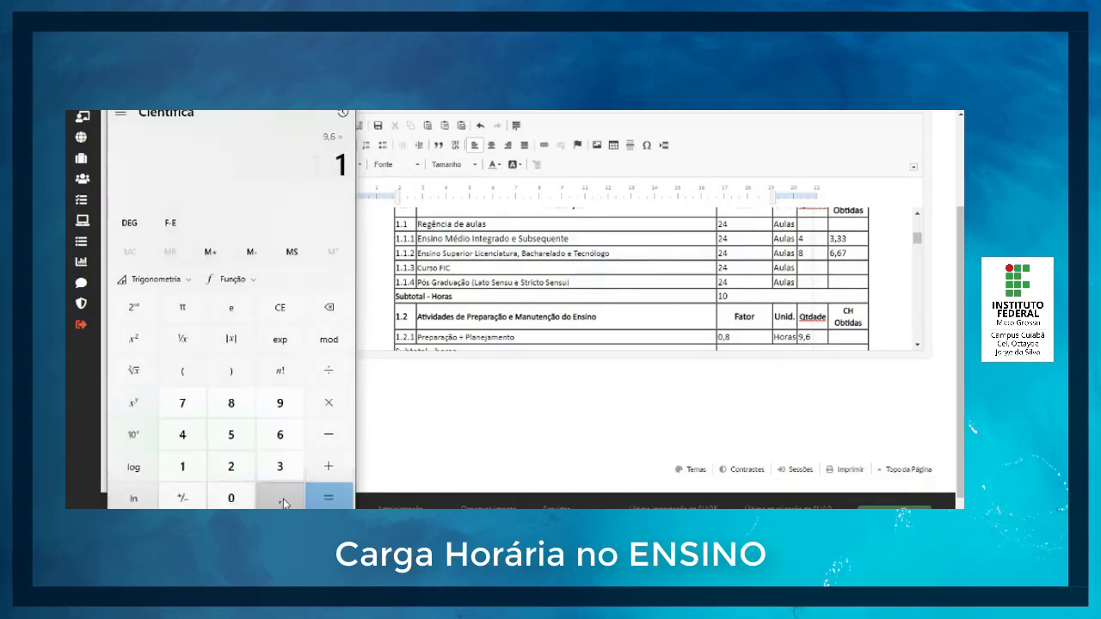
left_click(230, 467)
left_click(328, 503)
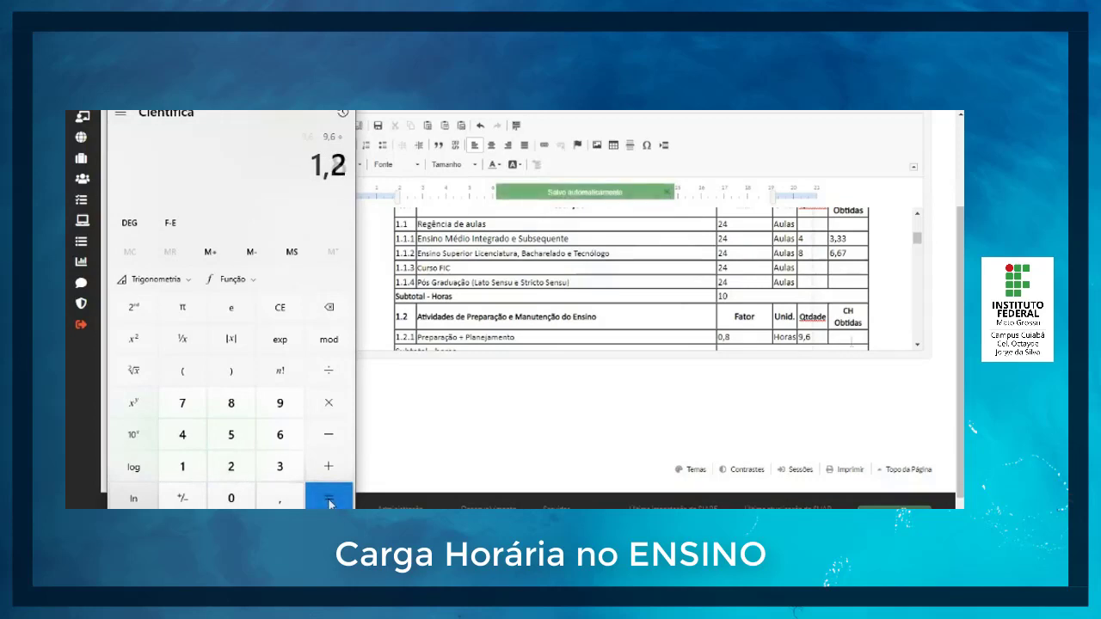
left_click(847, 337)
type("8")
Step: Calculate 4 + 8 multiplied by the factor 0,2 in the calculator and enter 2,4 as the quantity for item 1.3.1 Atendimento a Estudantes
scroll(850, 336, "down", 2)
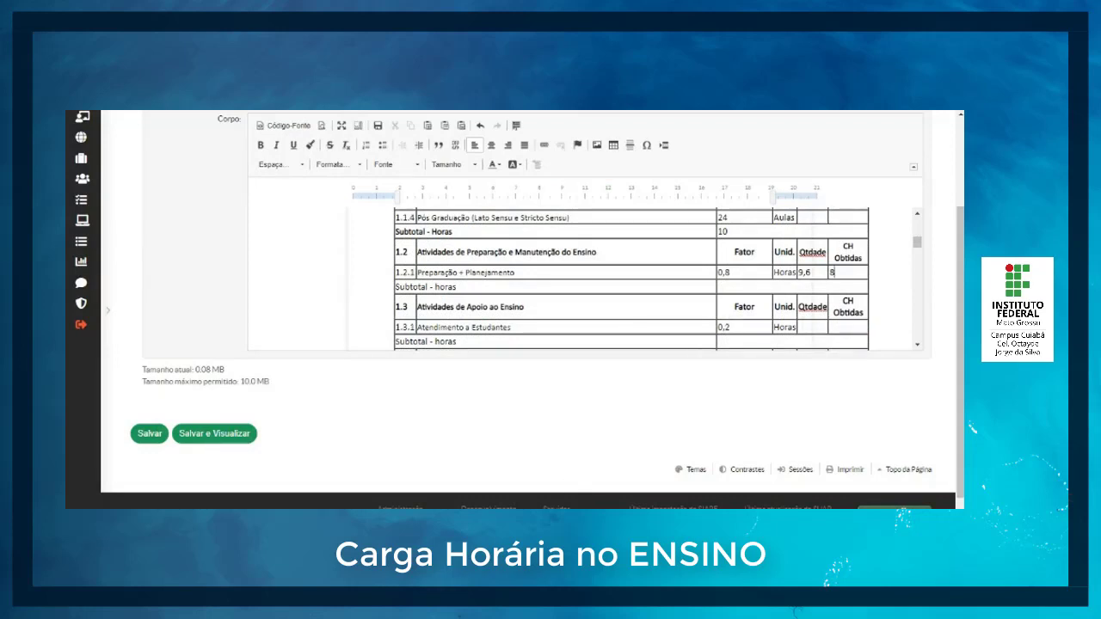
key("alt+Tab")
left_click(279, 316)
scroll(826, 271, "up", 1)
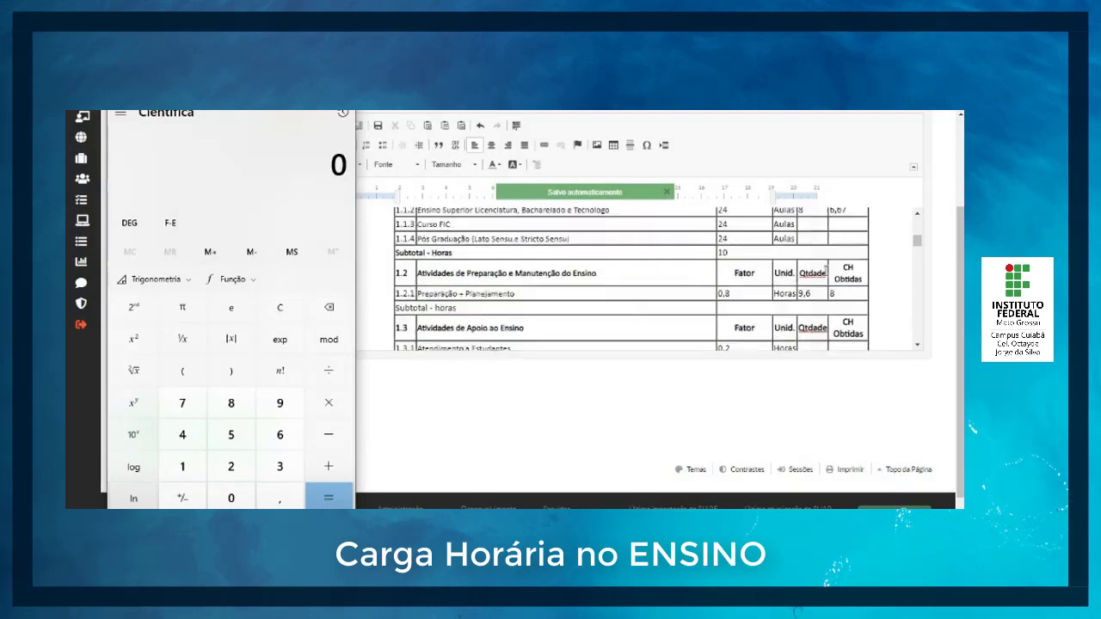
scroll(824, 269, "up", 1)
left_click(289, 468)
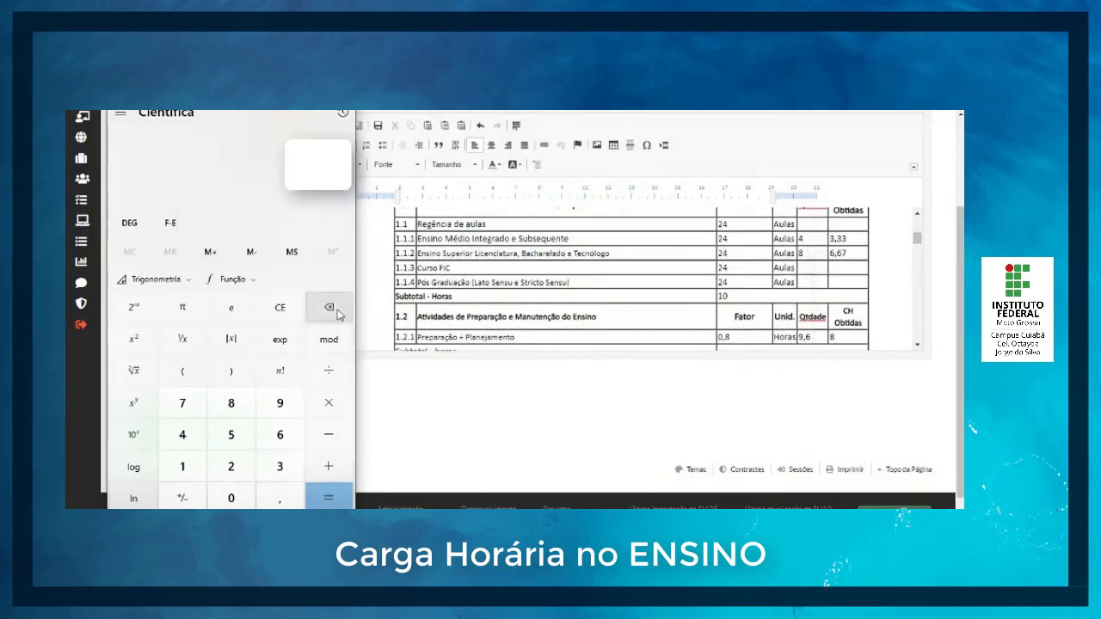
left_click(329, 466)
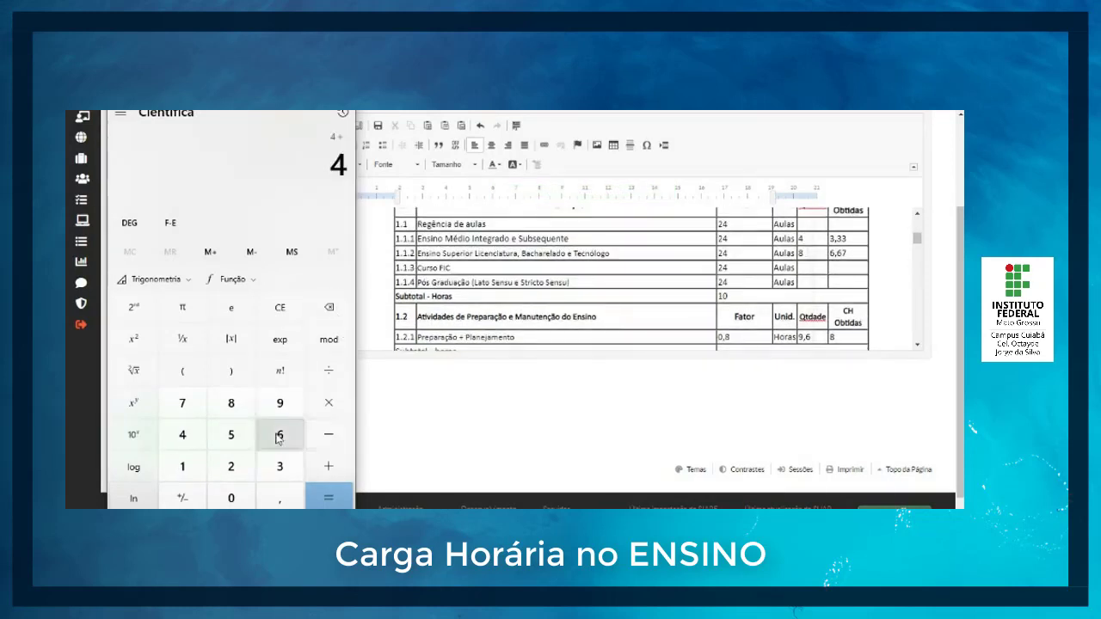
left_click(235, 410)
left_click(332, 499)
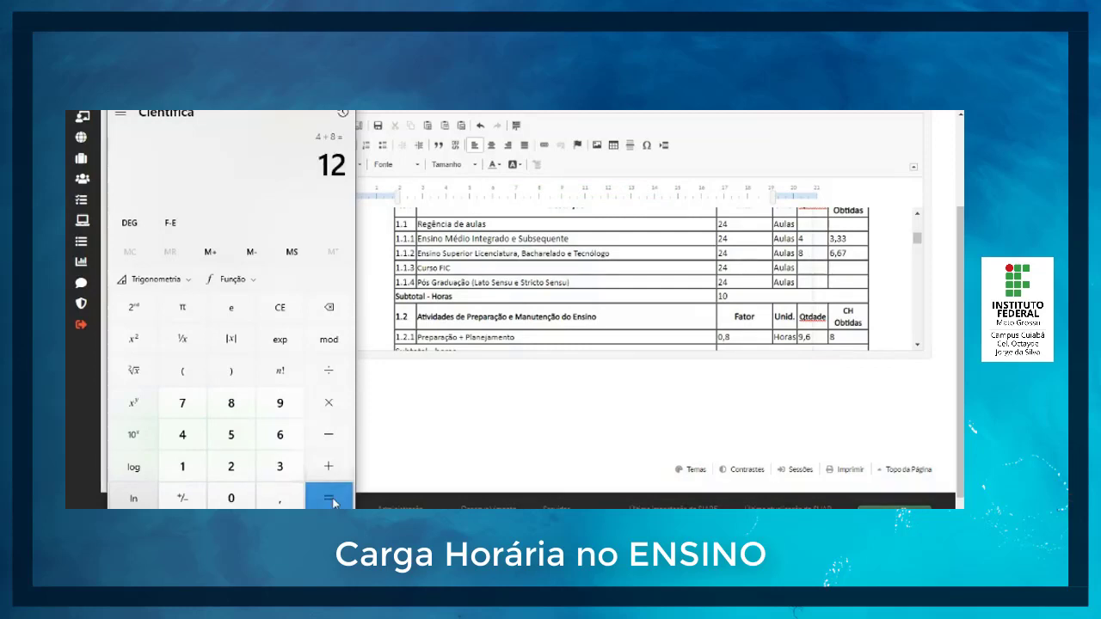
left_click(331, 411)
scroll(792, 296, "down", 2)
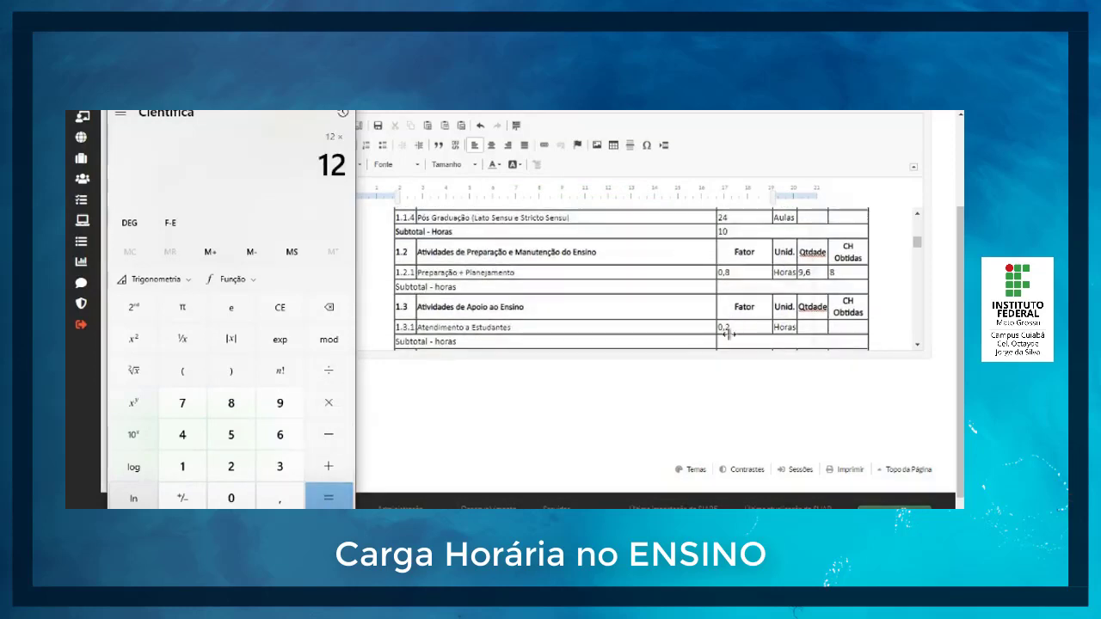
type("0,2")
key("Return")
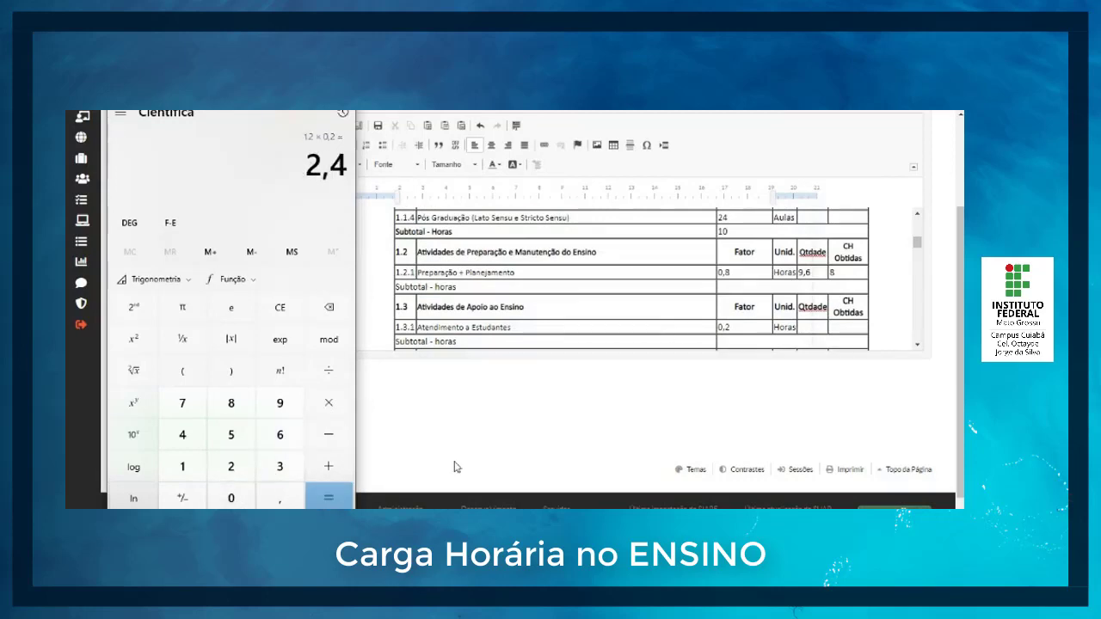
left_click(818, 327)
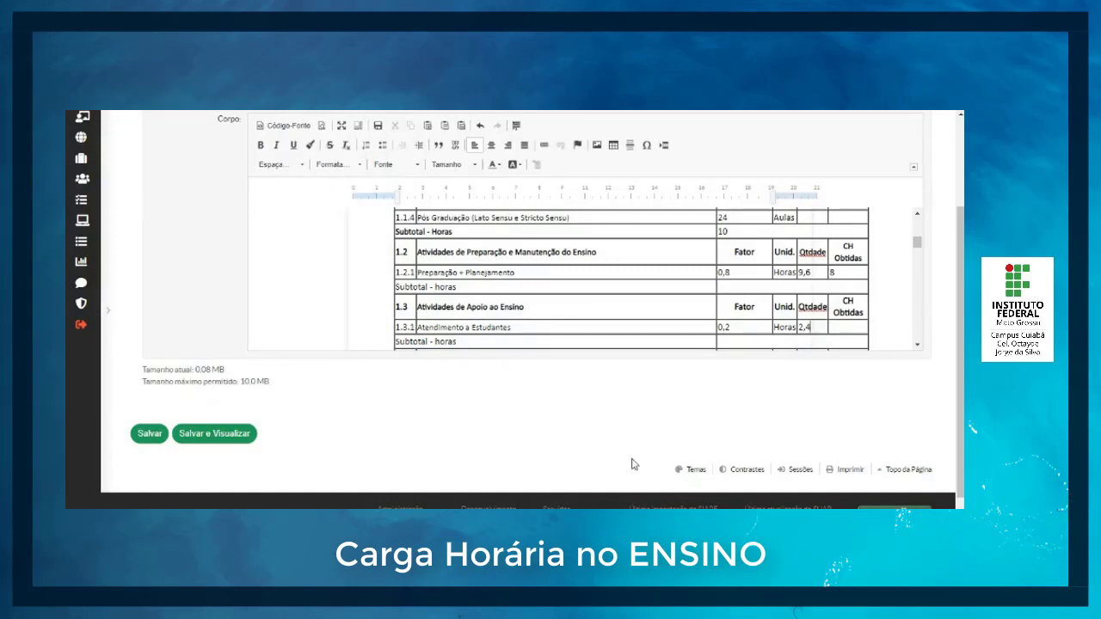
Step: Divide 2,4 by 1,2 in the calculator and enter 2 as CH Obtidas for item 1.3.1
key("alt+Tab")
left_click(330, 306)
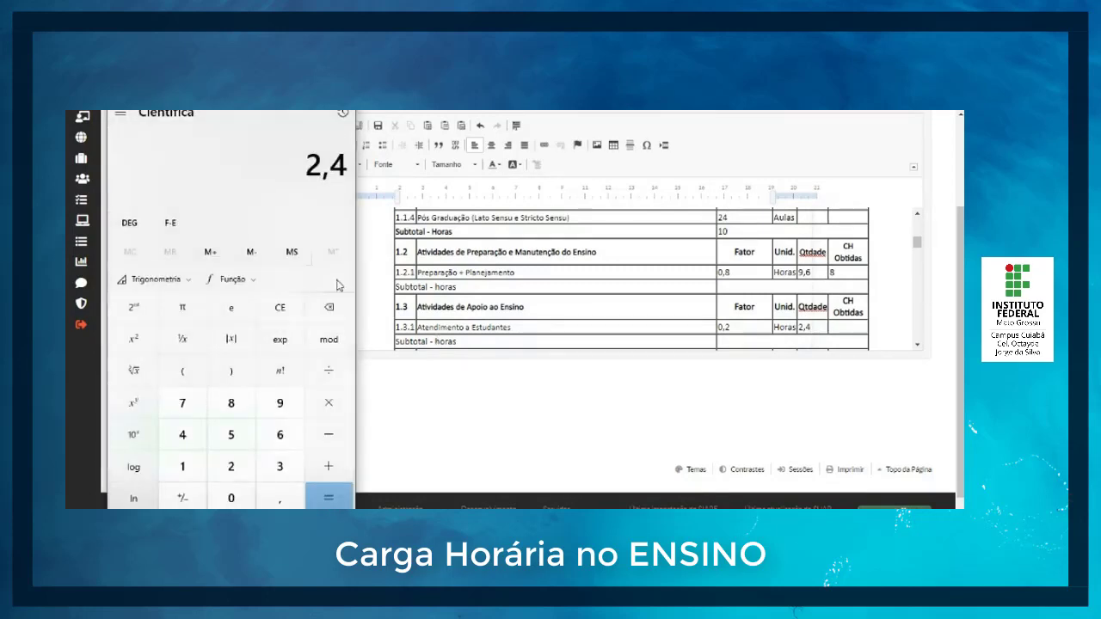
left_click(327, 380)
left_click(182, 466)
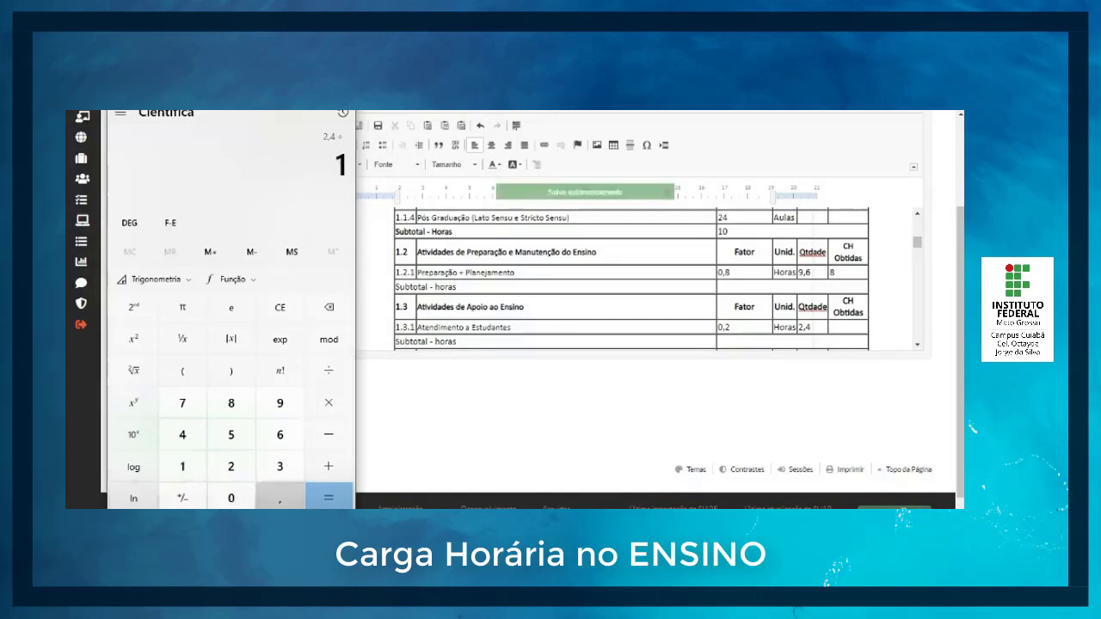
left_click(259, 499)
left_click(231, 466)
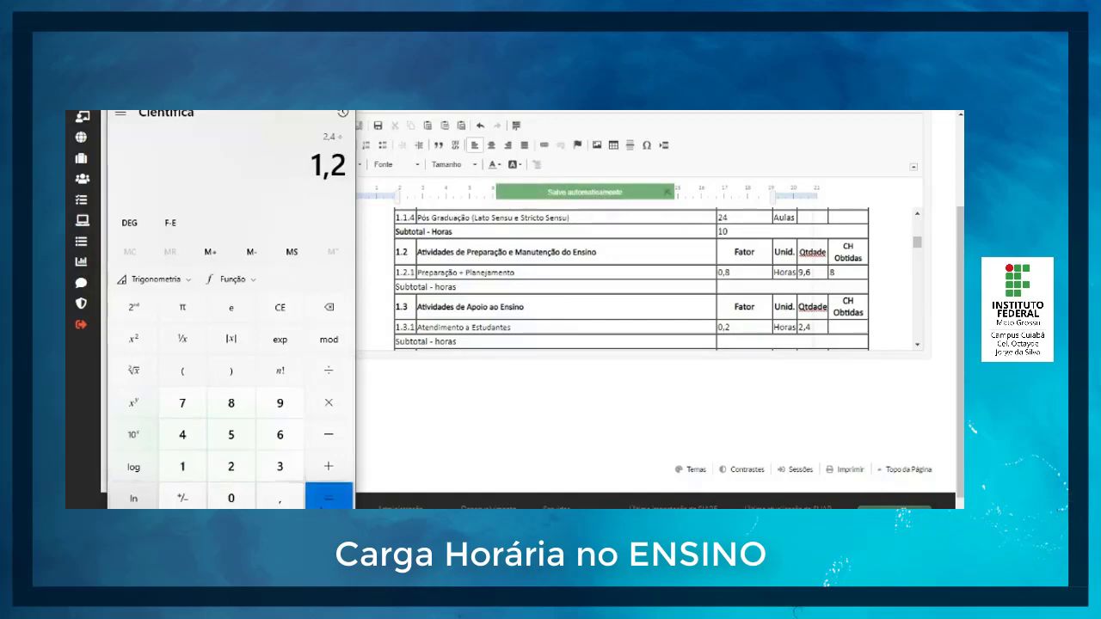
left_click(328, 498)
left_click(852, 331)
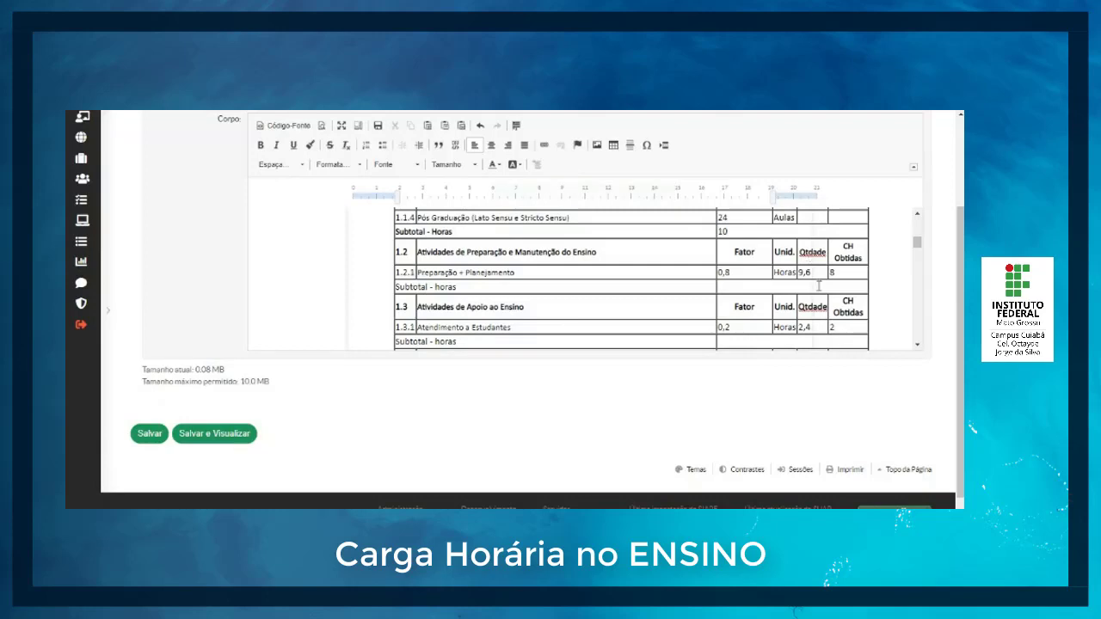
Step: Fill in the Subtotal - horas rows with 8 for section 1.2 and 2 for section 1.3
left_click_drag(465, 287, 426, 288)
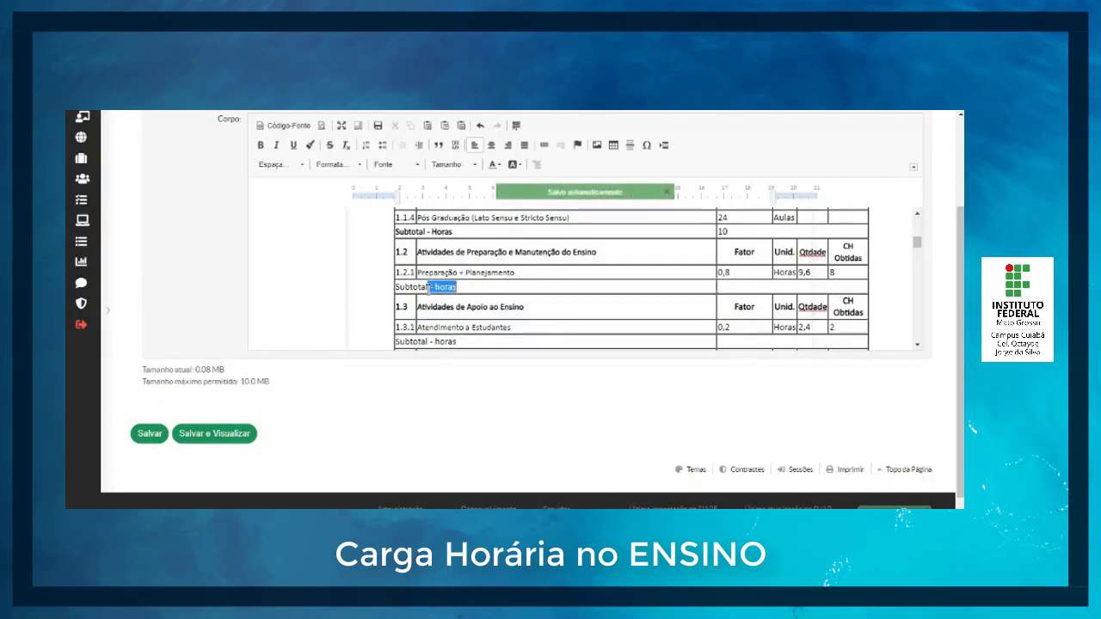
left_click(749, 285)
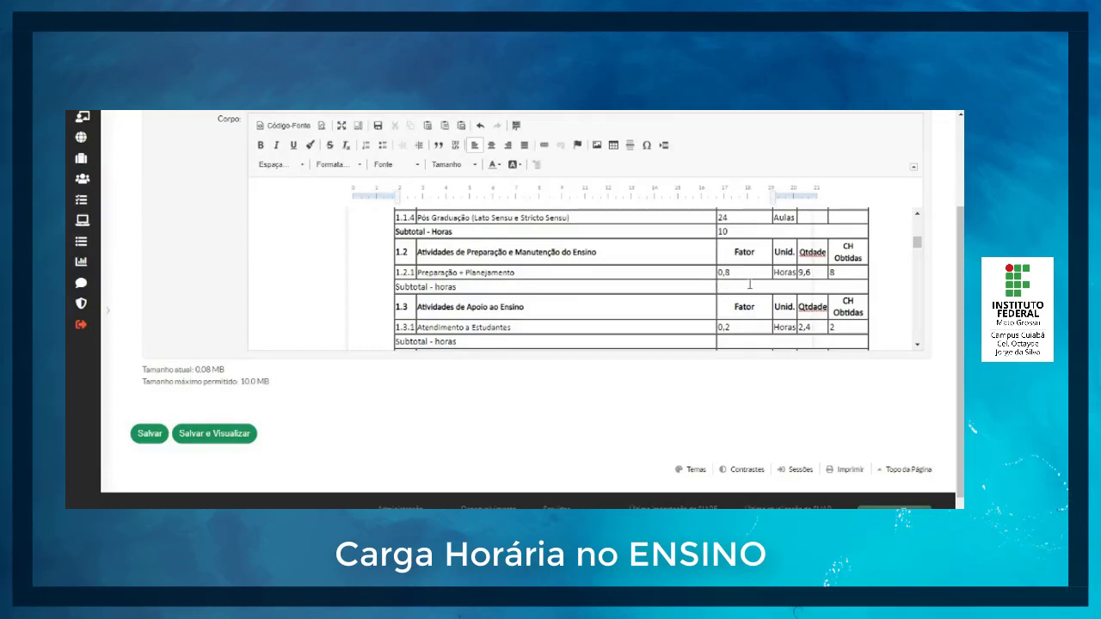
type("8")
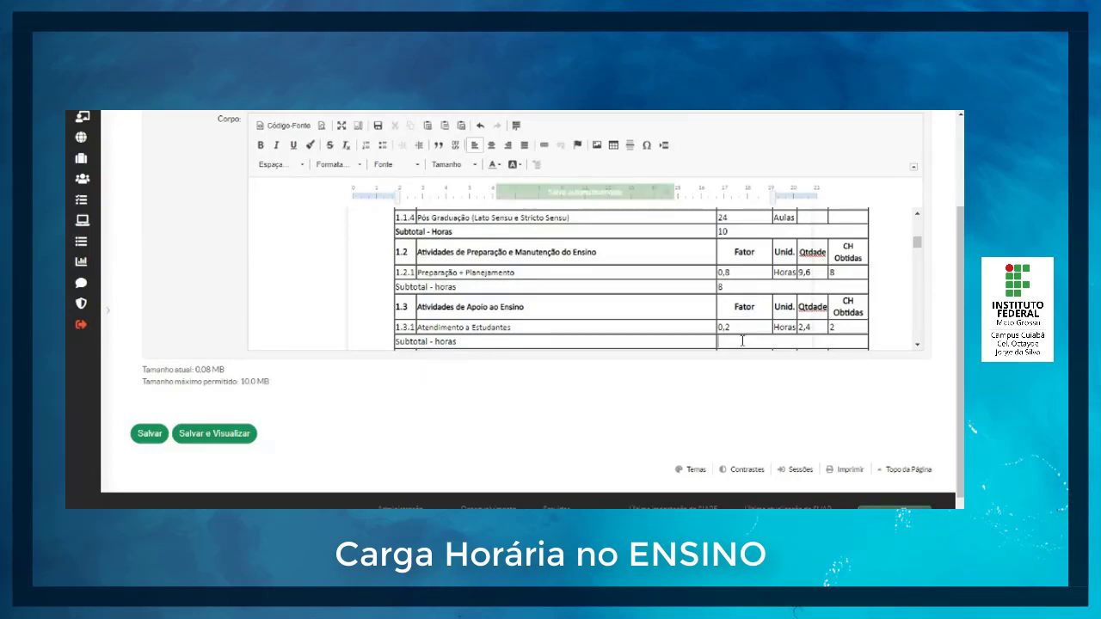
left_click(743, 340)
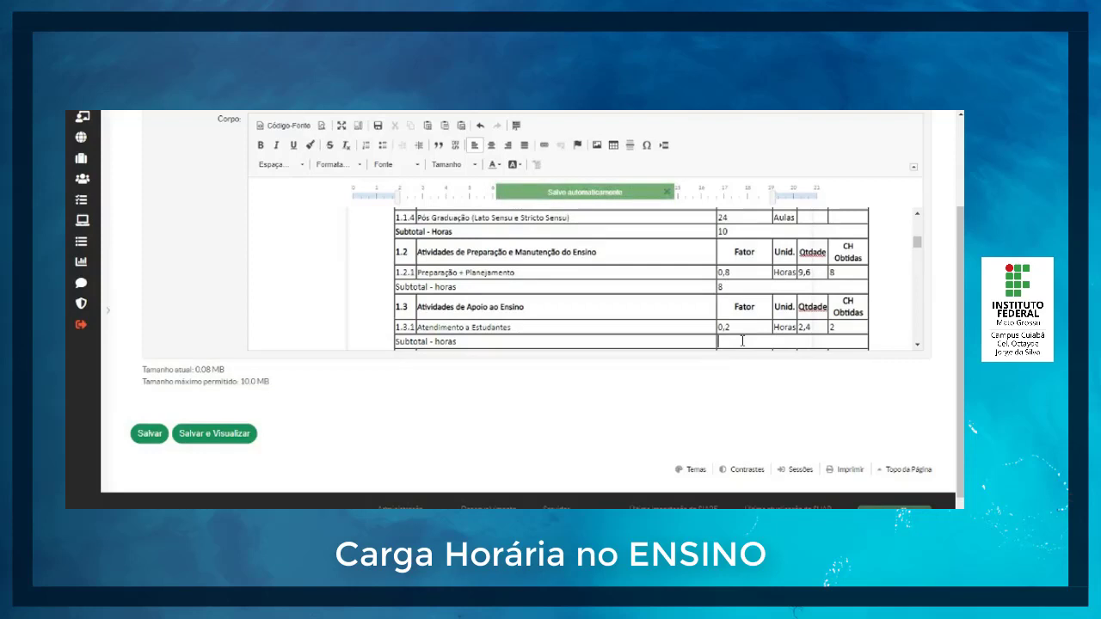
scroll(740, 320, "down", 1)
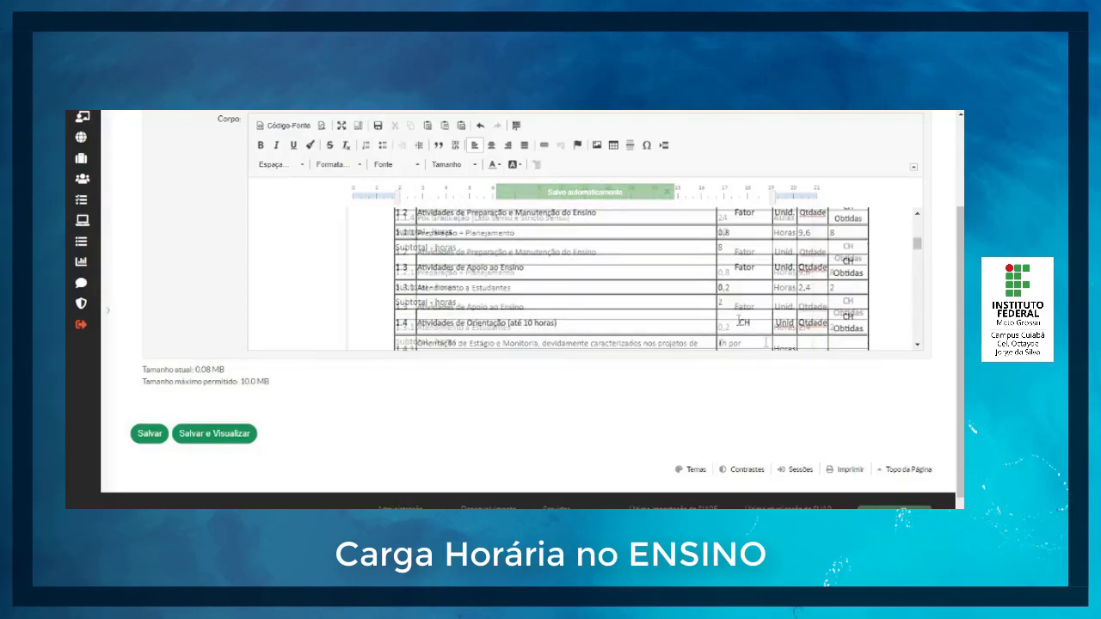
scroll(740, 318, "up", 1)
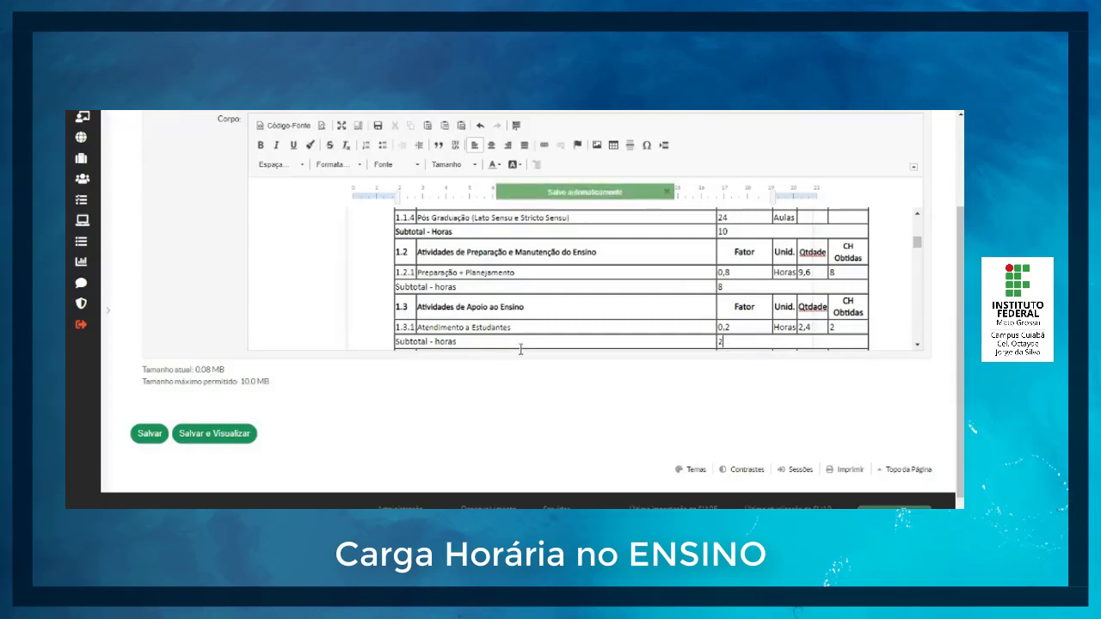
Step: Highlight the Subtotal - horas rows of sections 1.3 and 1.2 with a blue background colour
left_click_drag(397, 342, 723, 341)
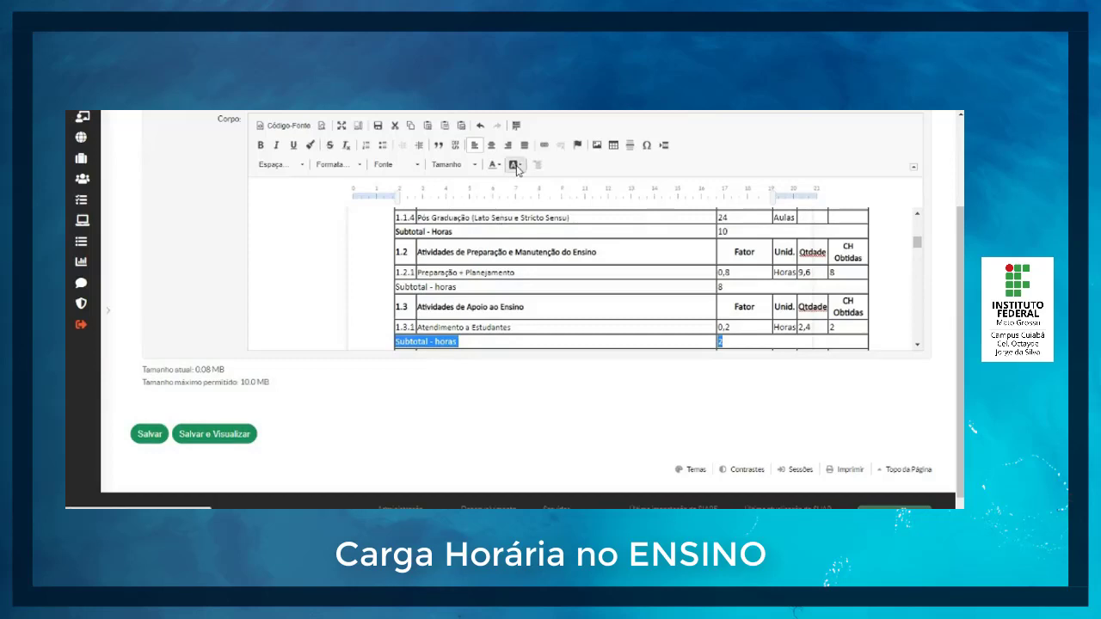
left_click(516, 166)
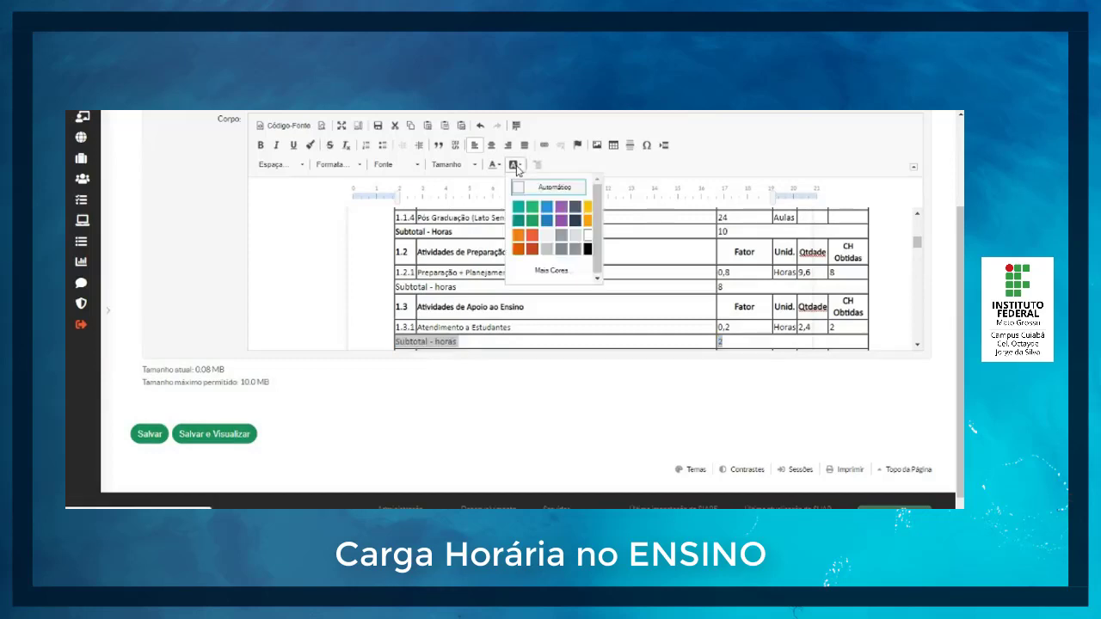
left_click(547, 208)
left_click(738, 287)
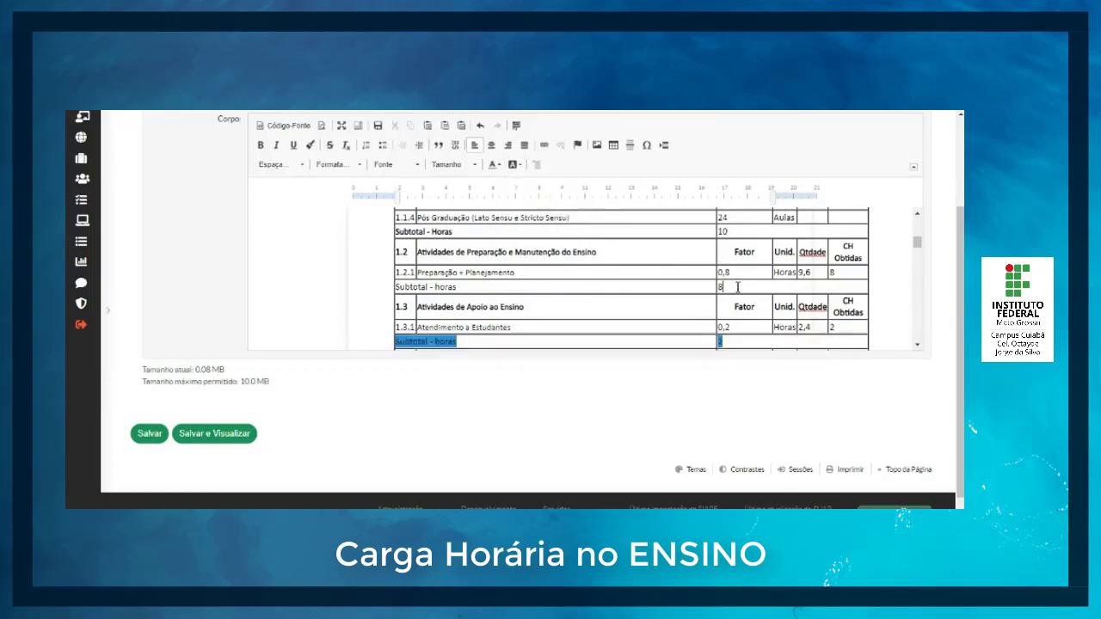
key("shift+Left")
left_click_drag(420, 287, 459, 287)
left_click(514, 168)
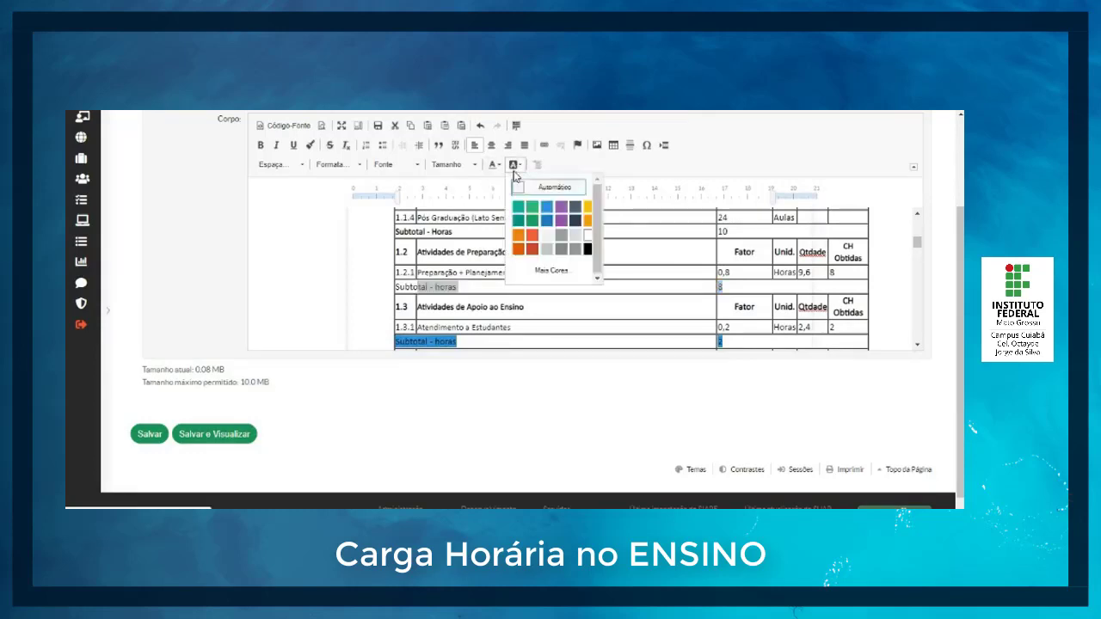
left_click(544, 212)
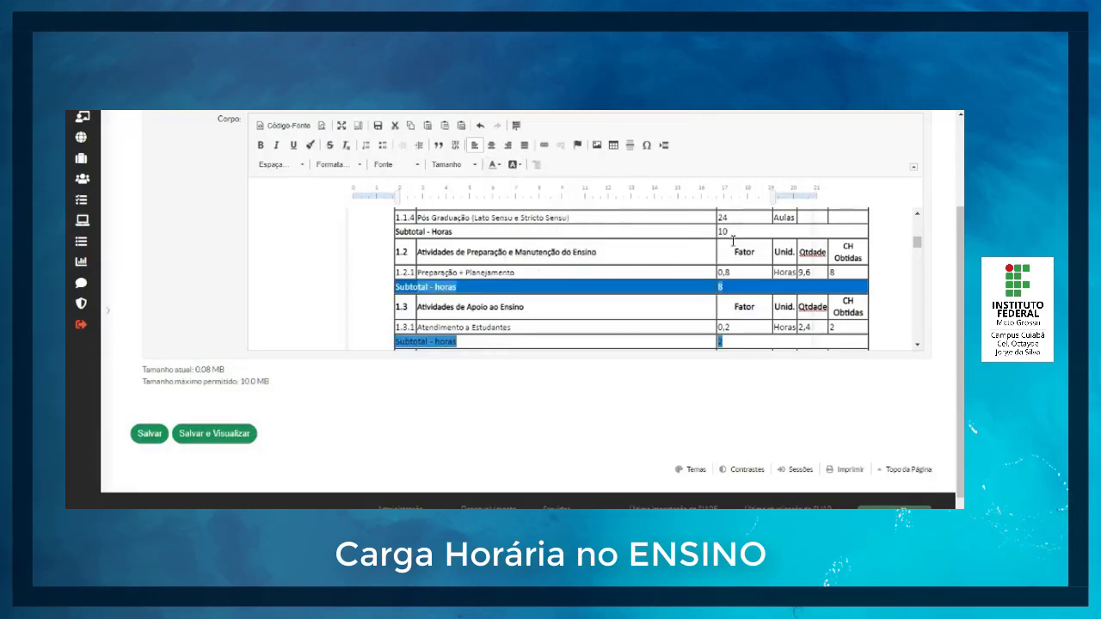
Step: Apply the blue background colour to the Subtotal - Horas row of section 1.1
left_click_drag(730, 232, 411, 232)
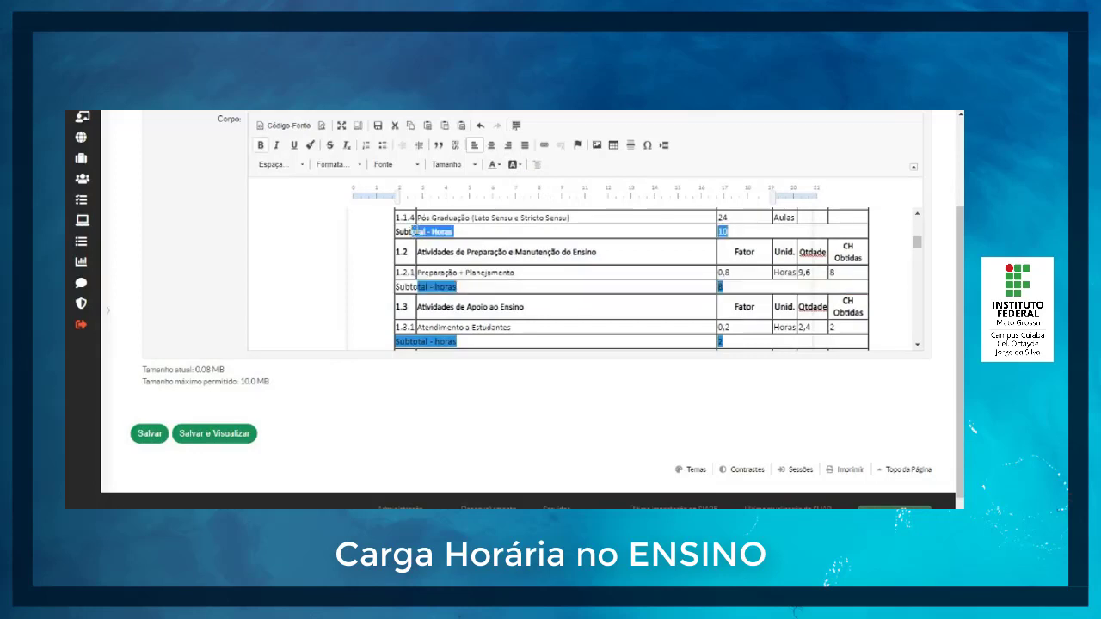
left_click(514, 166)
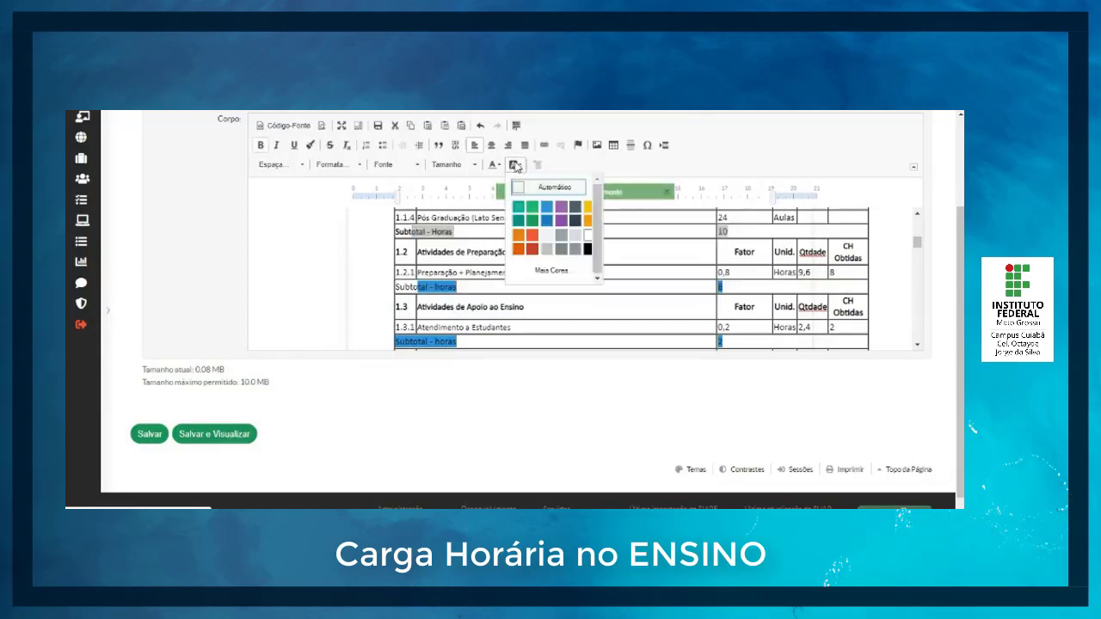
left_click(546, 222)
left_click(550, 247)
Step: Enter quantity and CH Obtidas in section 1.4 as 2 for item 1.4.1 and 6 for item 1.4.2
scroll(559, 257, "down", 3)
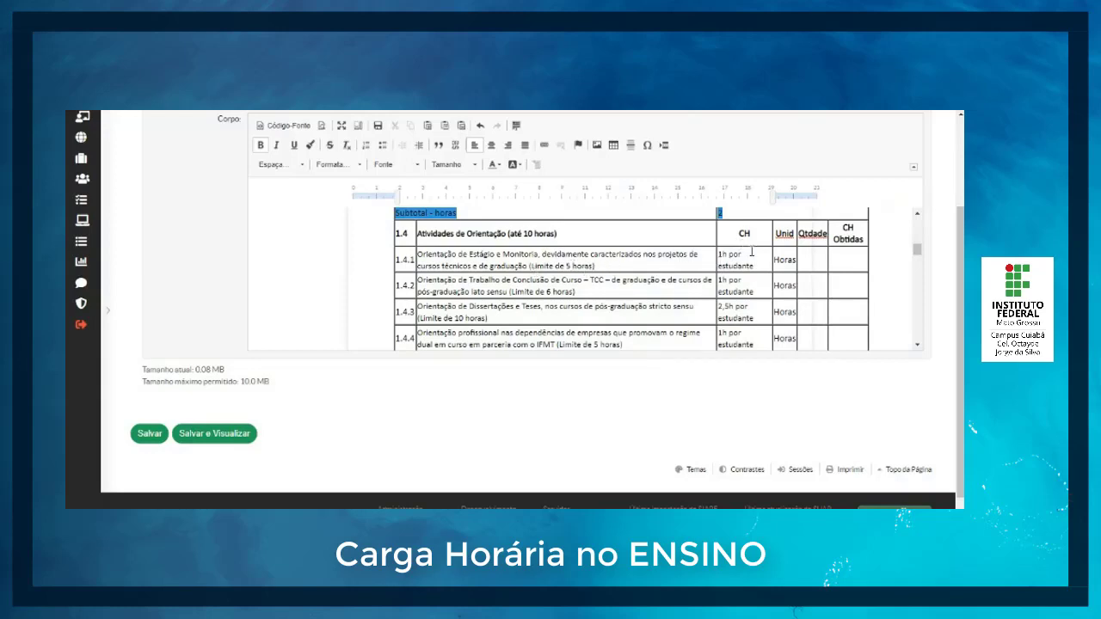
left_click(814, 260)
key("Tab")
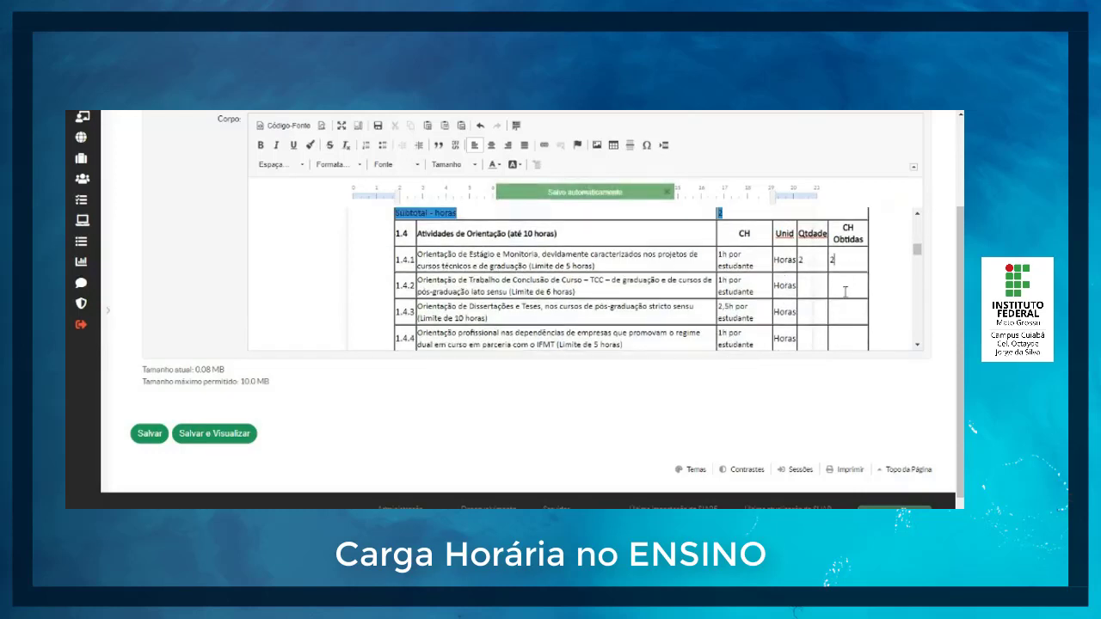
scroll(602, 284, "down", 1)
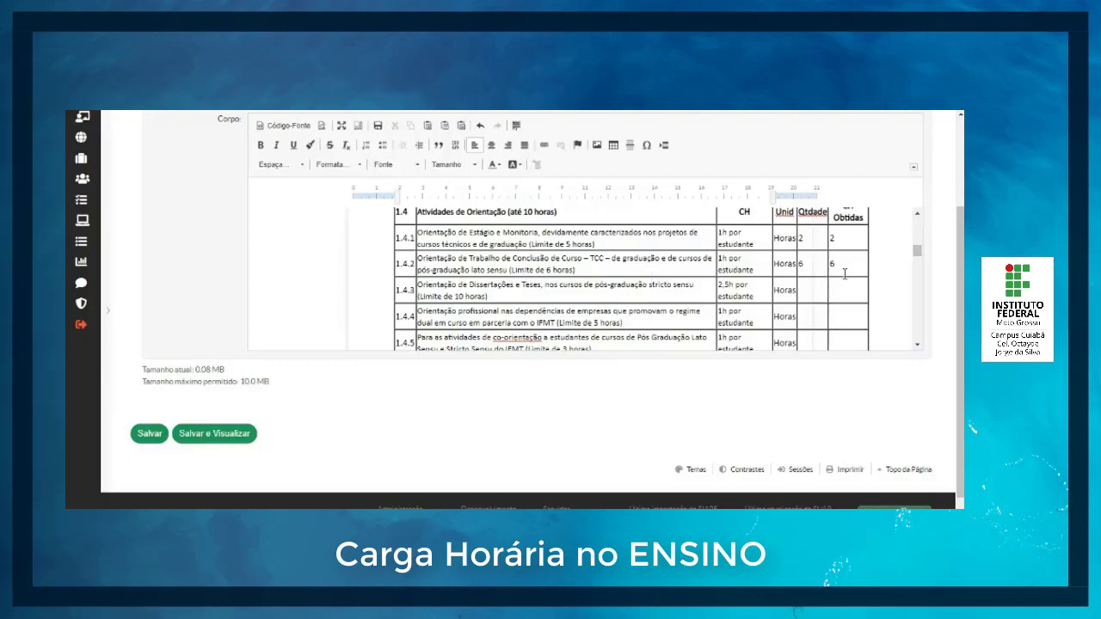
Step: Enter quantity 4 for item 1.4.3, multiply 4 by 2,5 in the calculator and enter 10 as its CH Obtidas
scroll(845, 273, "down", 1)
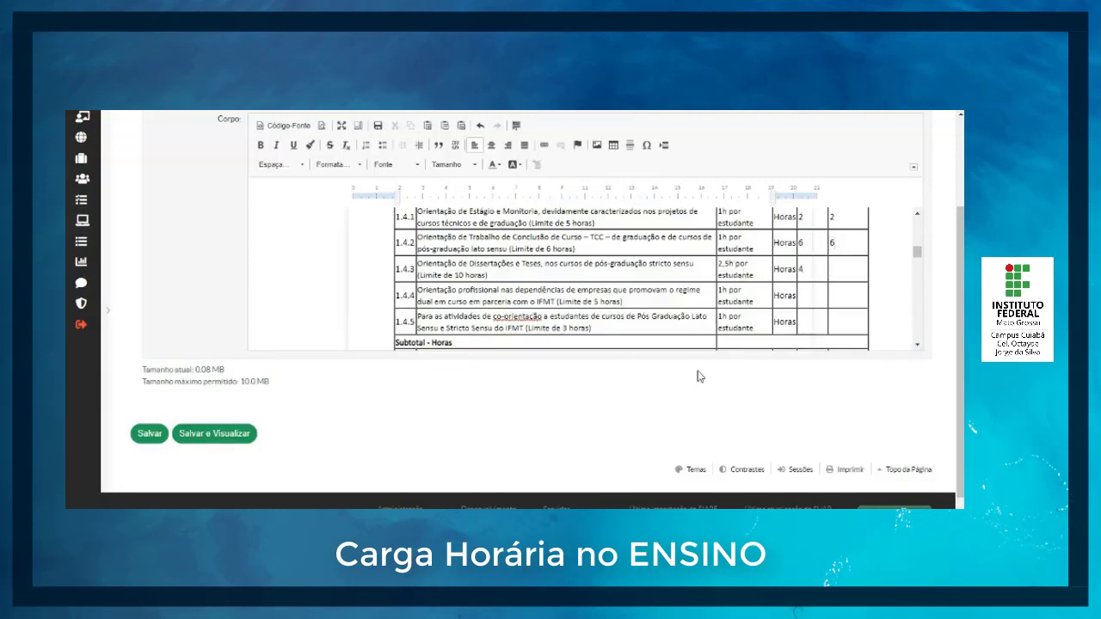
left_click(613, 521)
left_click(183, 435)
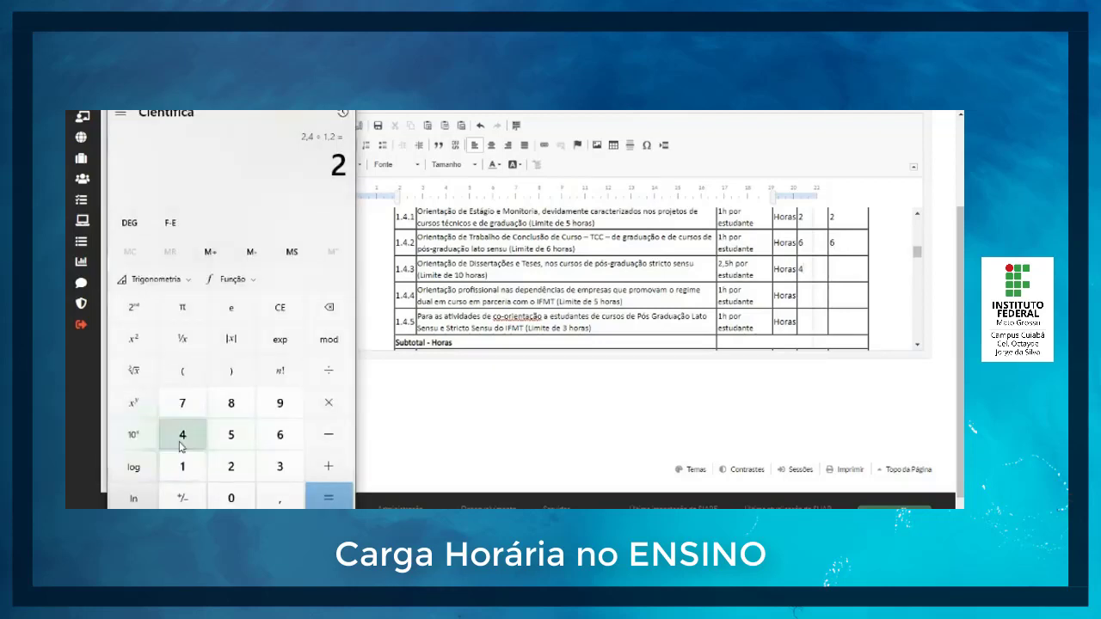
left_click(328, 402)
left_click(240, 468)
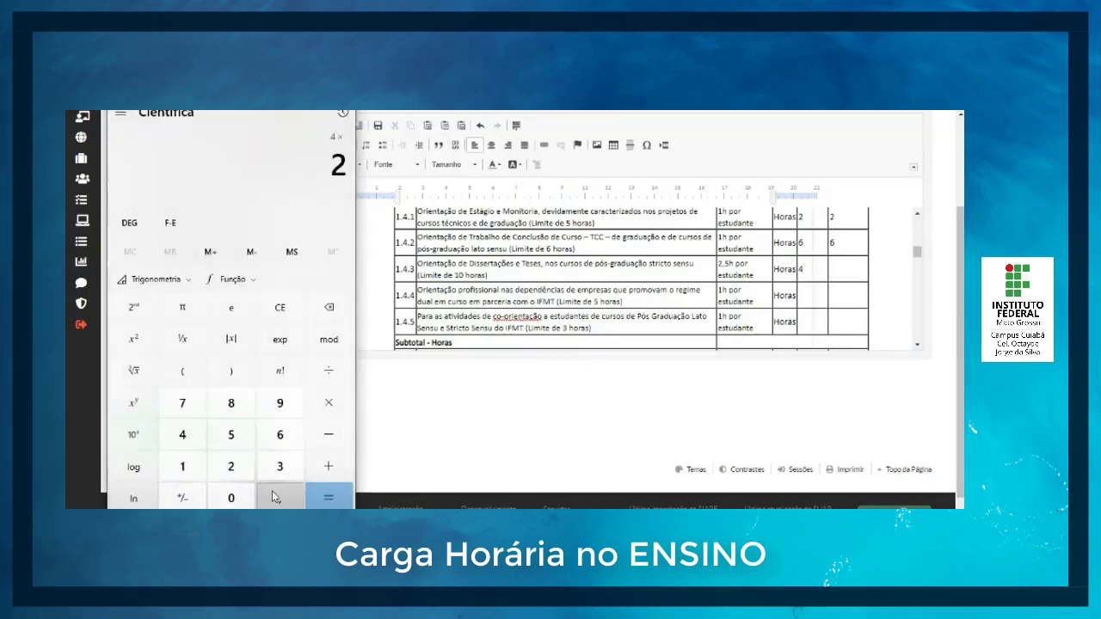
left_click(279, 498)
left_click(230, 434)
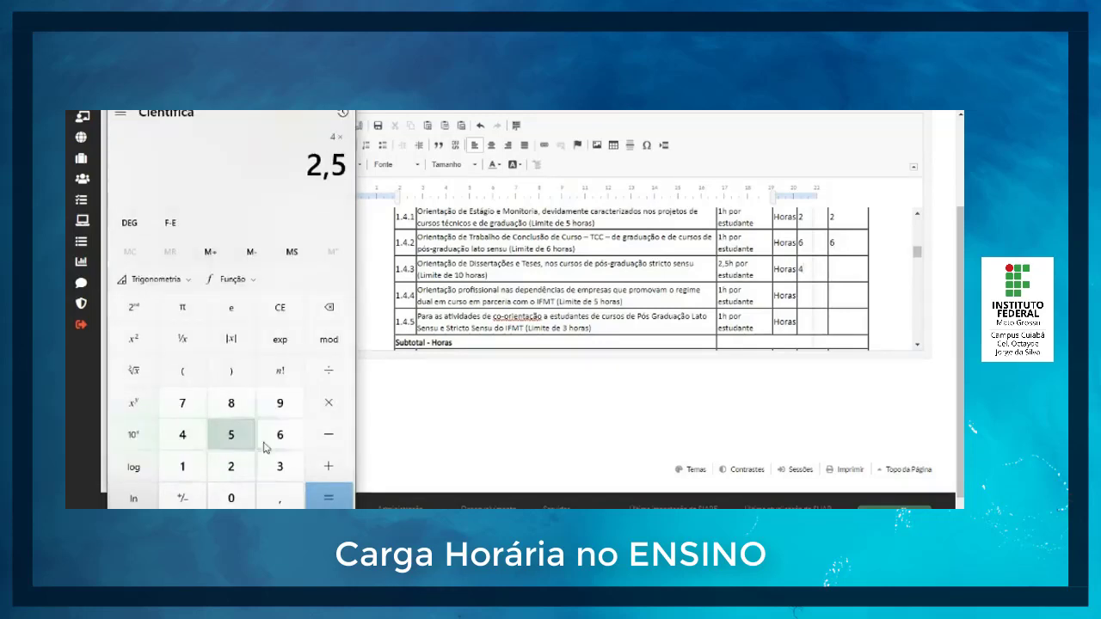
left_click(328, 499)
left_click(844, 274)
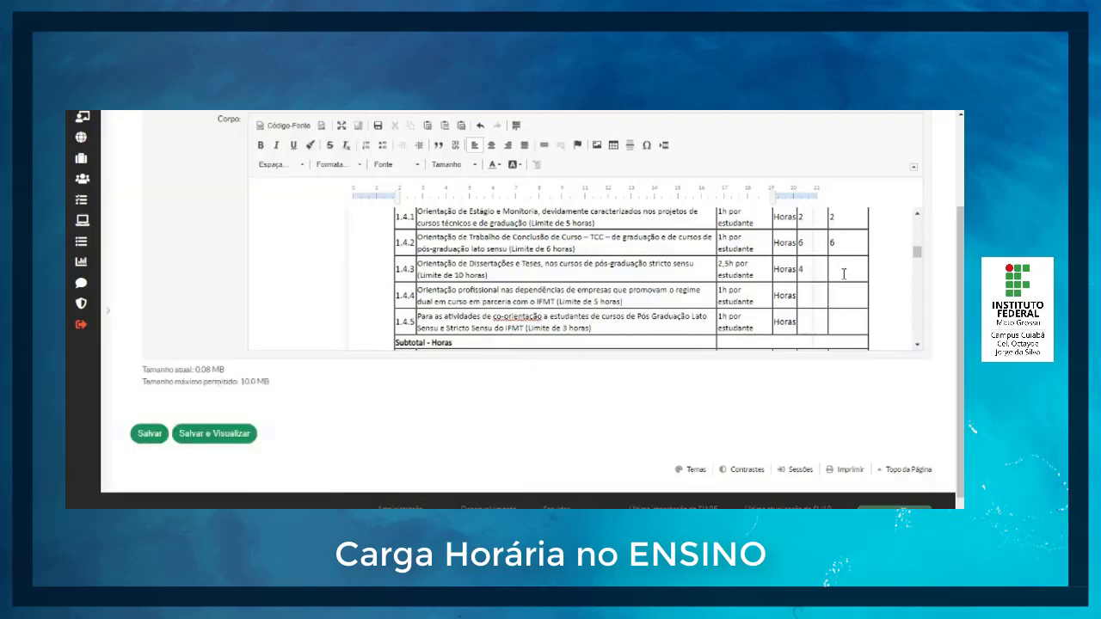
type("10")
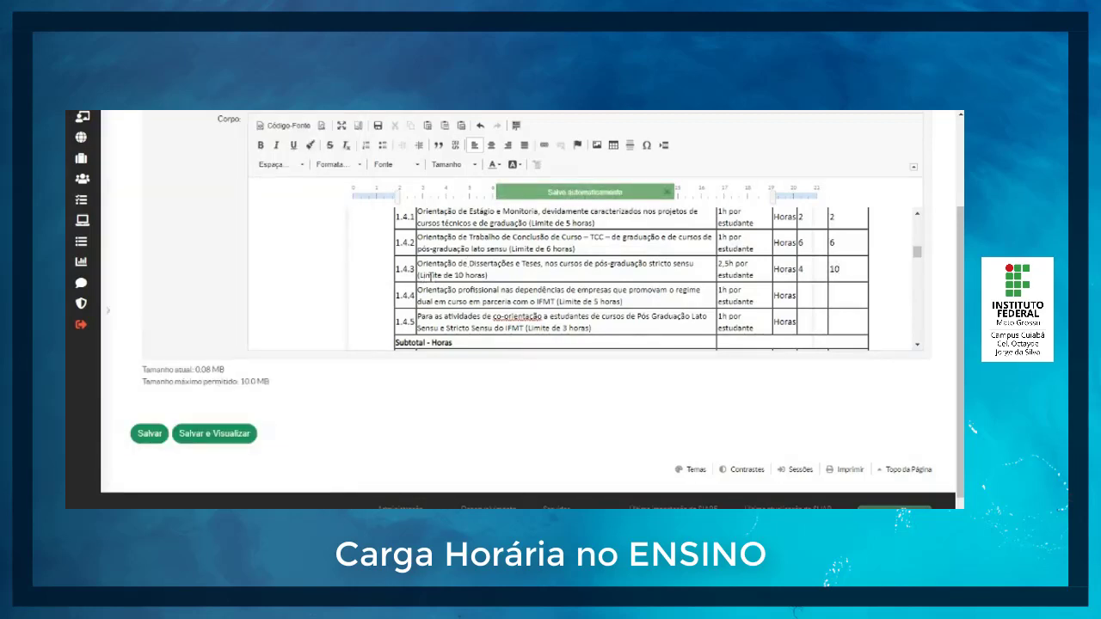
left_click_drag(420, 276, 487, 275)
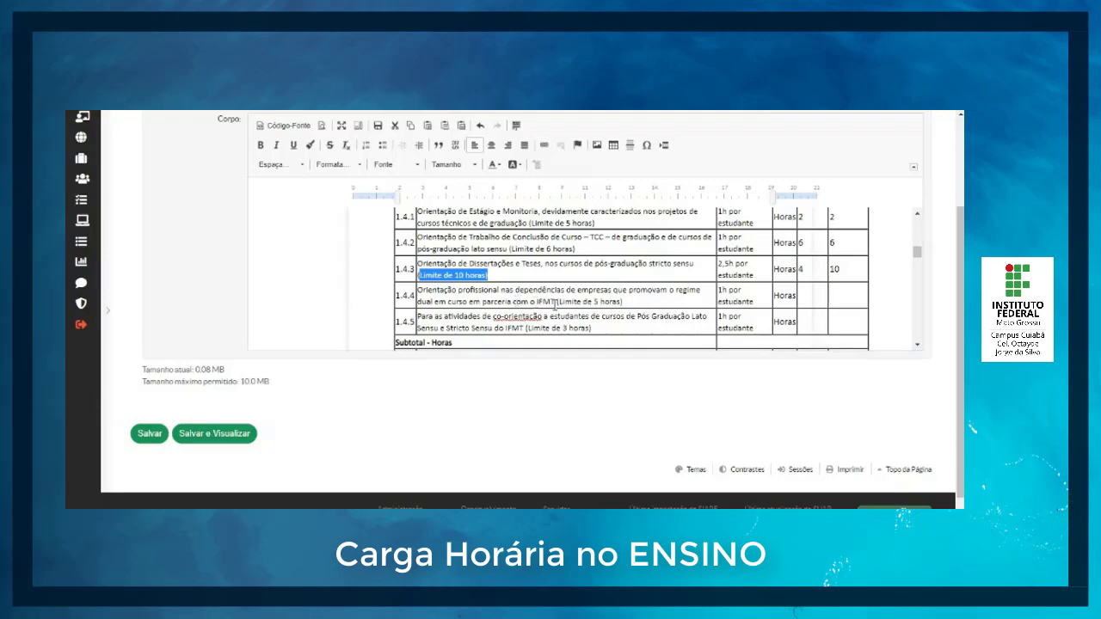
Step: Enter 5 as quantity and CH Obtidas for item 1.4.4 and 3 for item 1.4.5
left_click(823, 300)
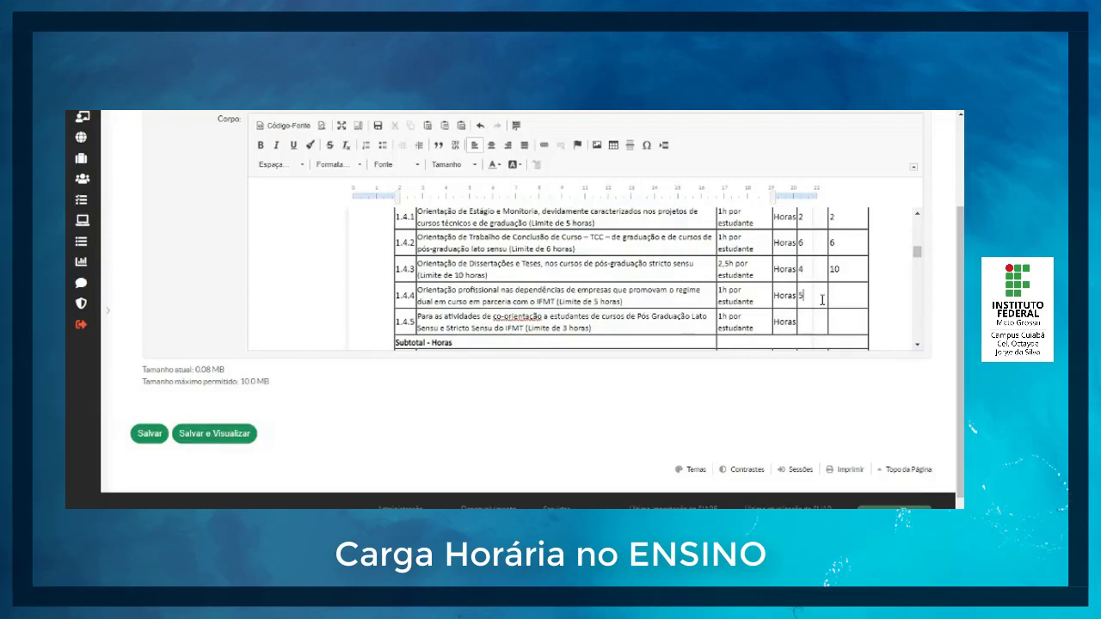
left_click(853, 298)
scroll(654, 297, "down", 1)
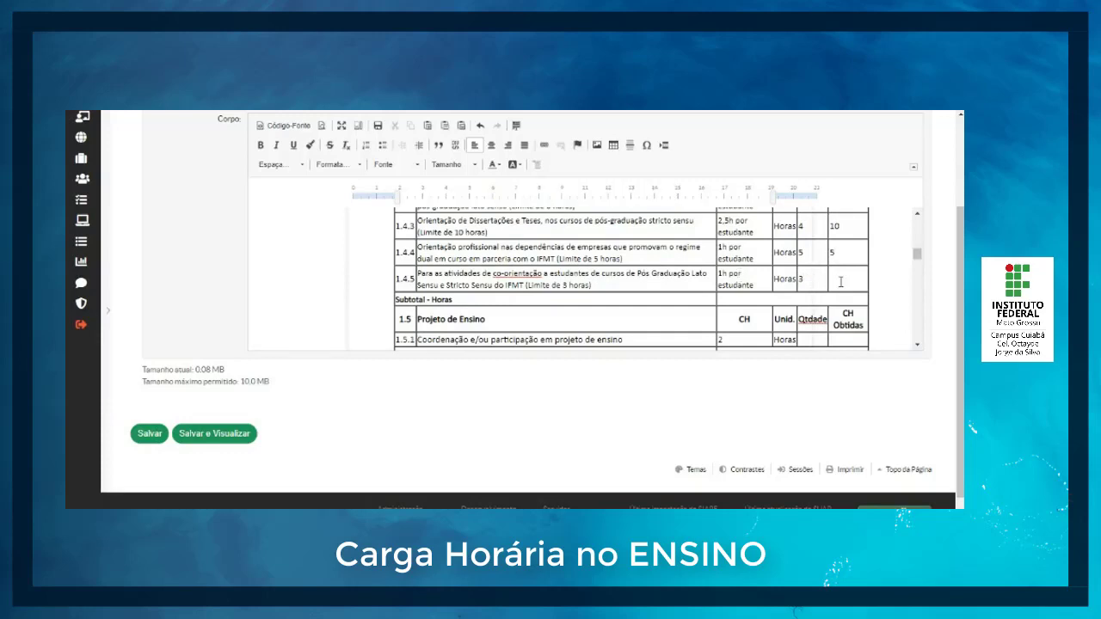
Step: Enter quantity 1 and CH Obtidas 2 for item 1.5.1, the teaching project
scroll(653, 298, "down", 1)
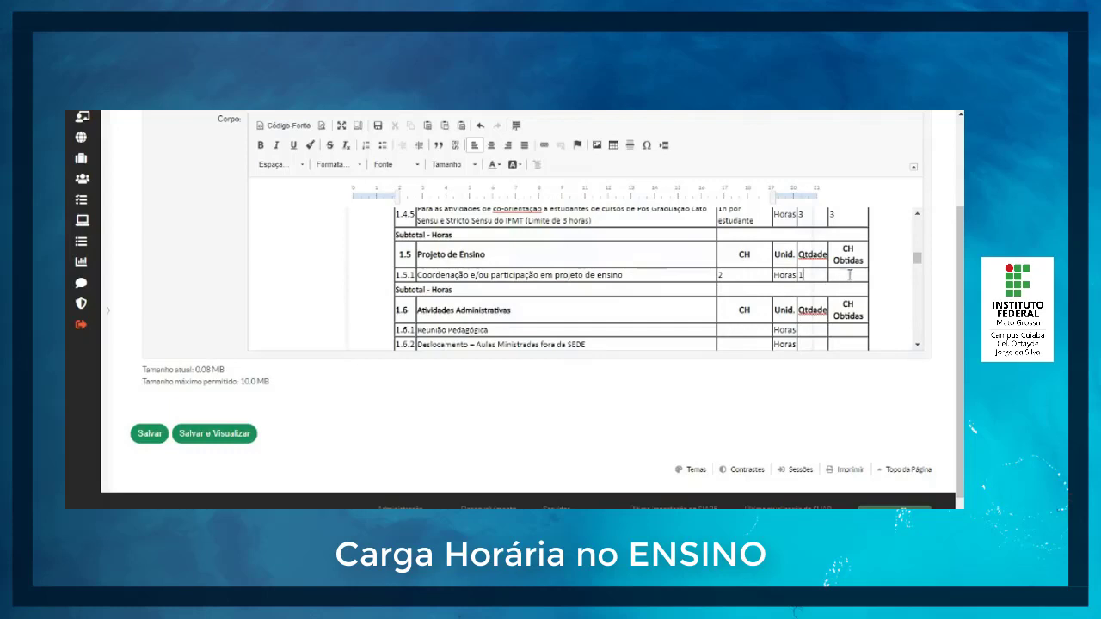
left_click(850, 275)
type("2")
Step: Fill in item 1.6.1 Reunião Pedagógica with 1 as CH, quantity and CH Obtidas
scroll(662, 296, "down", 1)
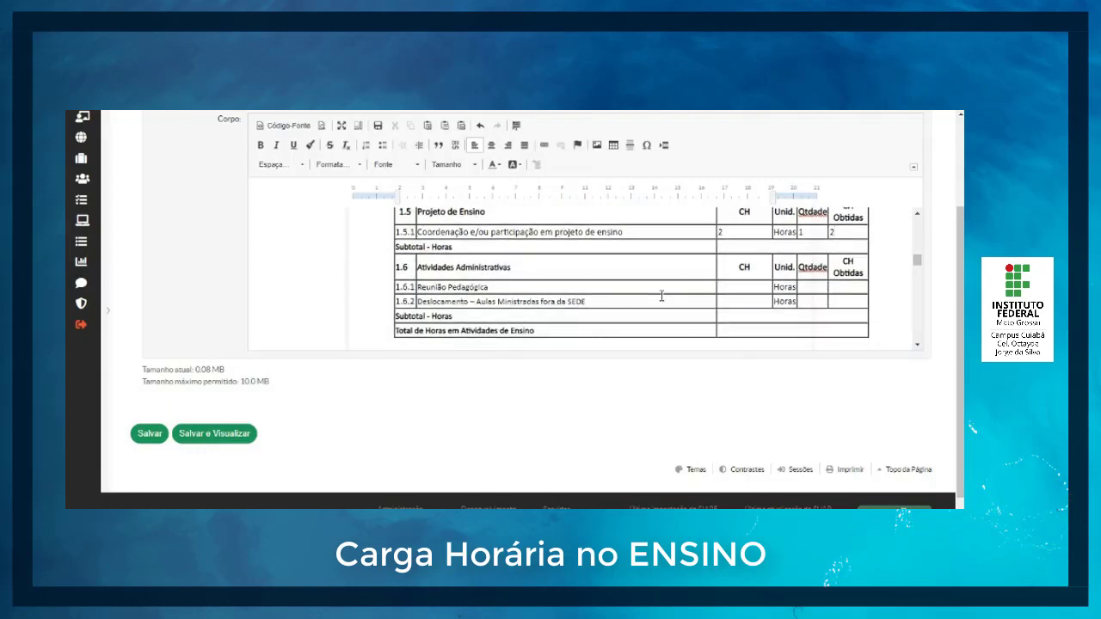
left_click(744, 289)
type("2")
left_click(846, 291)
type("2")
left_click(732, 288)
key("BackSpace")
type("1")
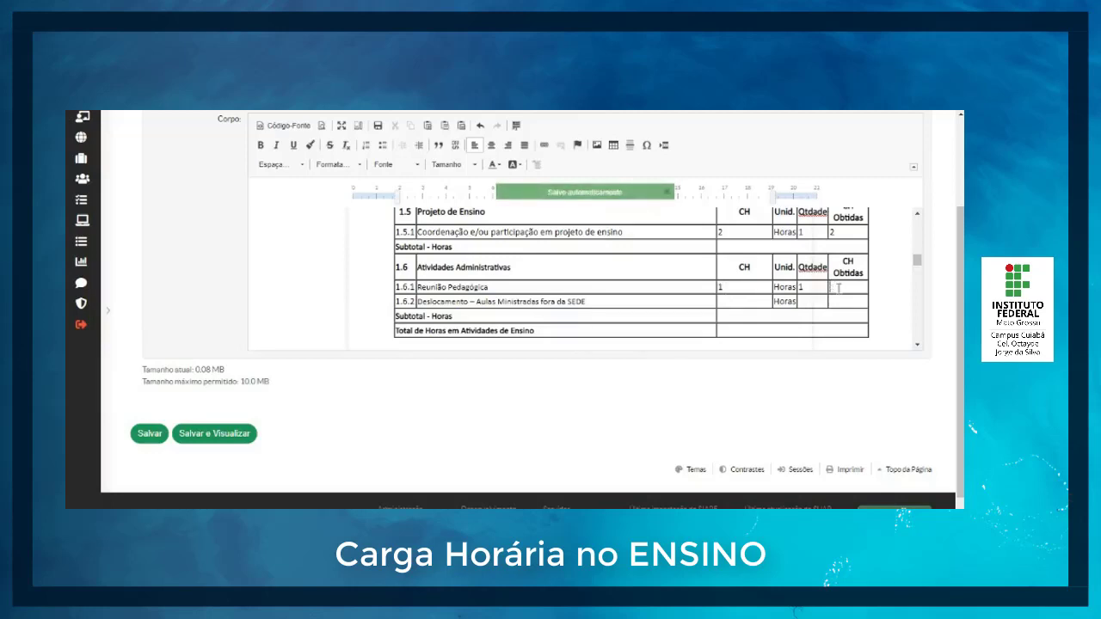
type("1")
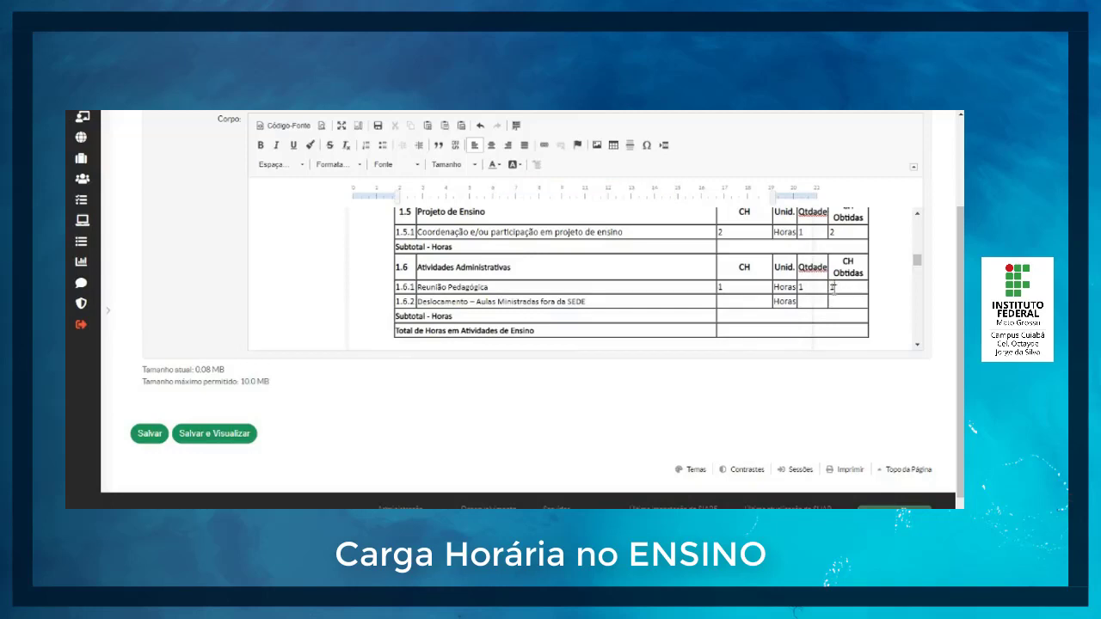
Step: Set all item 1.6.1 values to 0 and fill item 1.6.2 Deslocamento with CH 0,5, quantity 4 and CH Obtidas 2
key("BackSpace")
key("BackSpace")
left_click(750, 293)
left_click(857, 301)
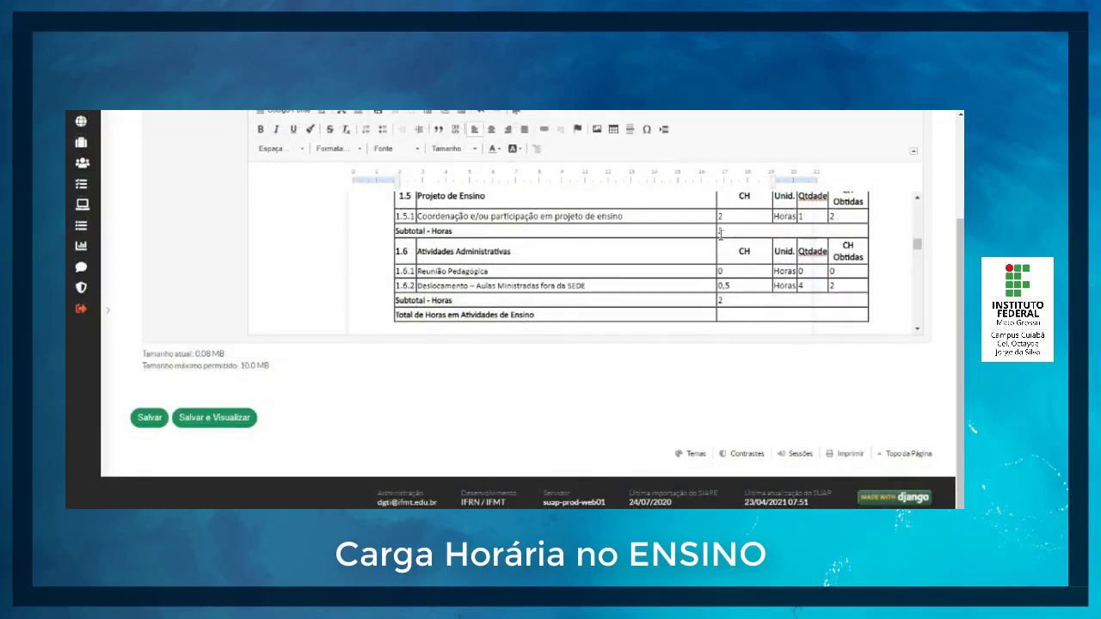
Step: Review the subtotals and hours entered in the teaching sections from 1.5 back up to 1.1
scroll(719, 222, "up", 2)
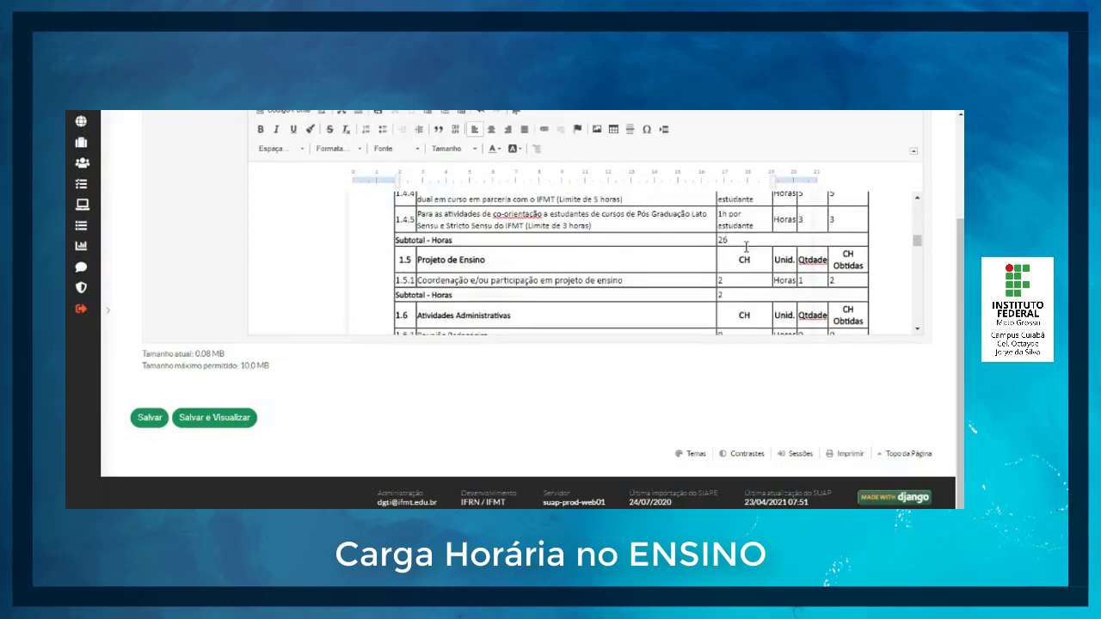
scroll(723, 242, "up", 1)
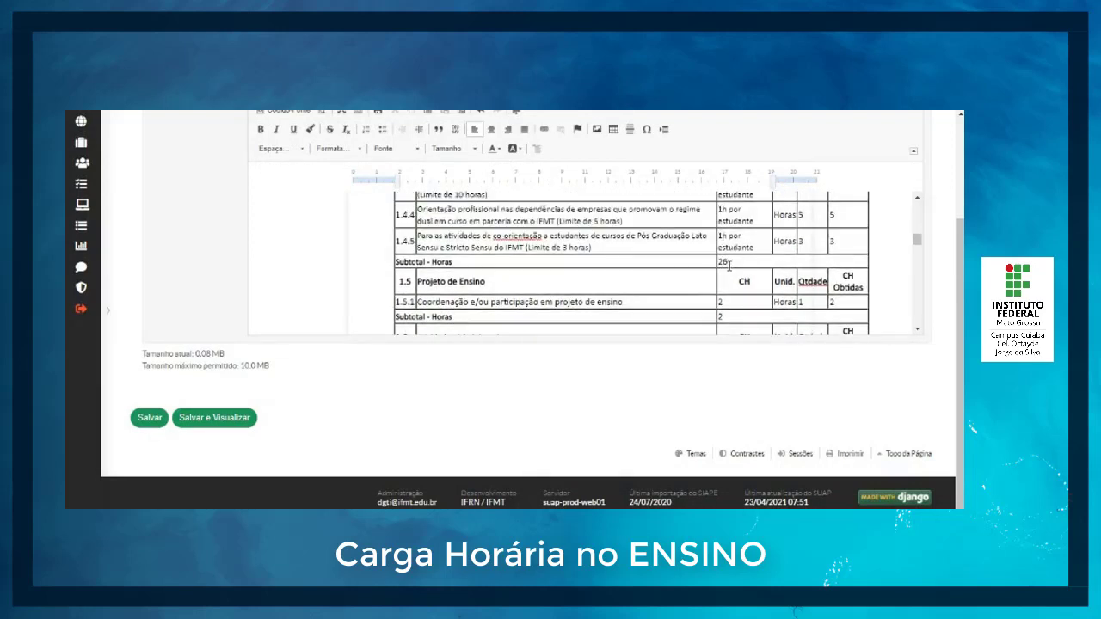
scroll(745, 269, "up", 3)
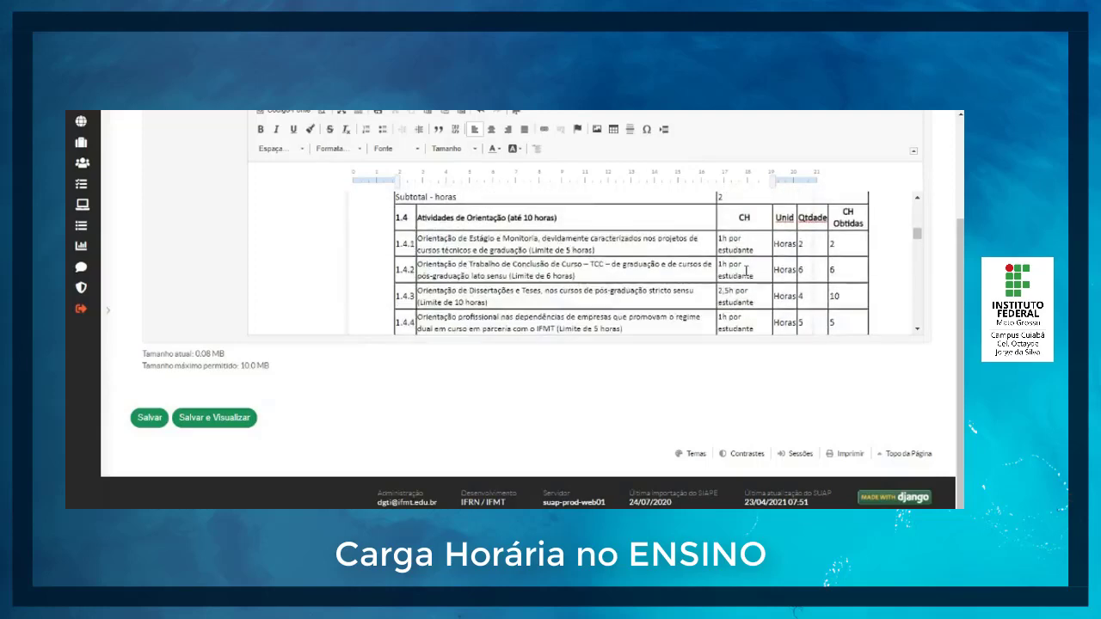
scroll(747, 272, "up", 1)
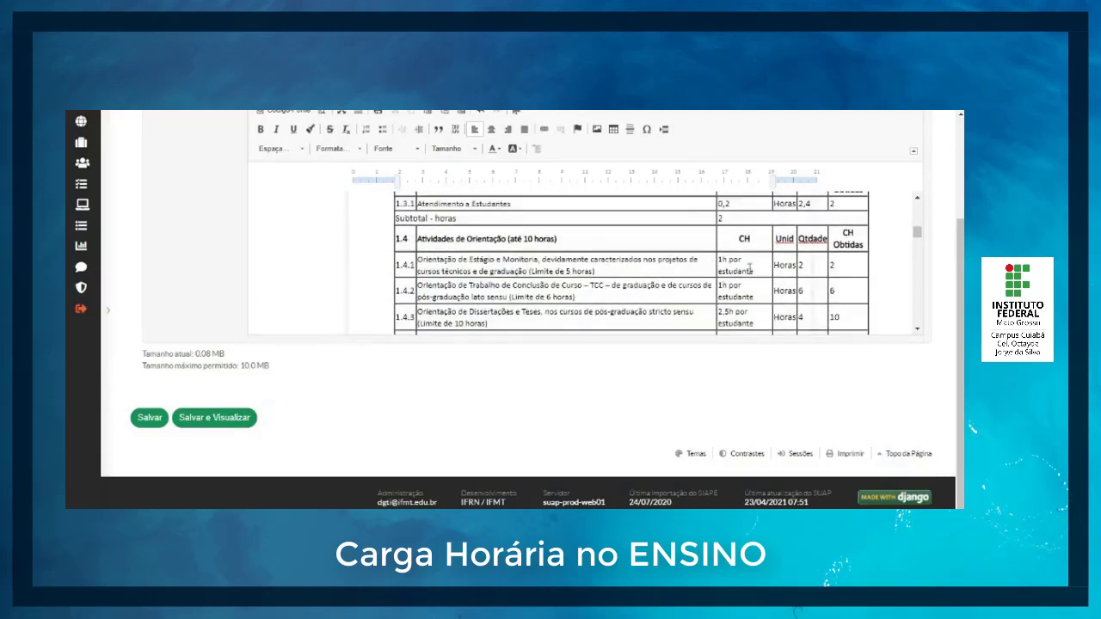
scroll(750, 267, "down", 5)
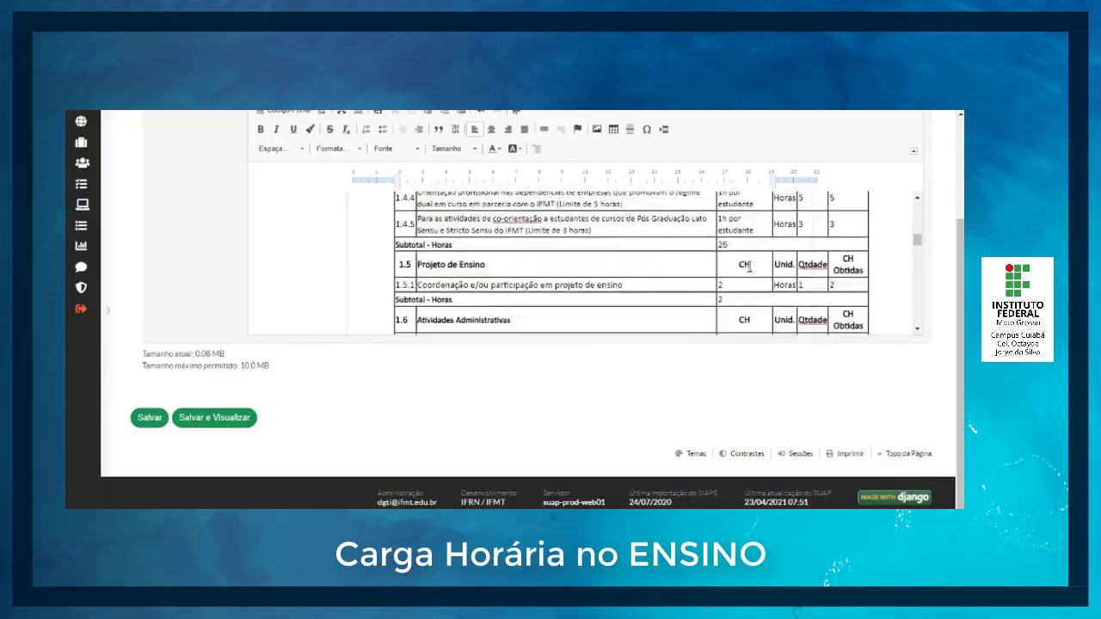
scroll(750, 265, "up", 15)
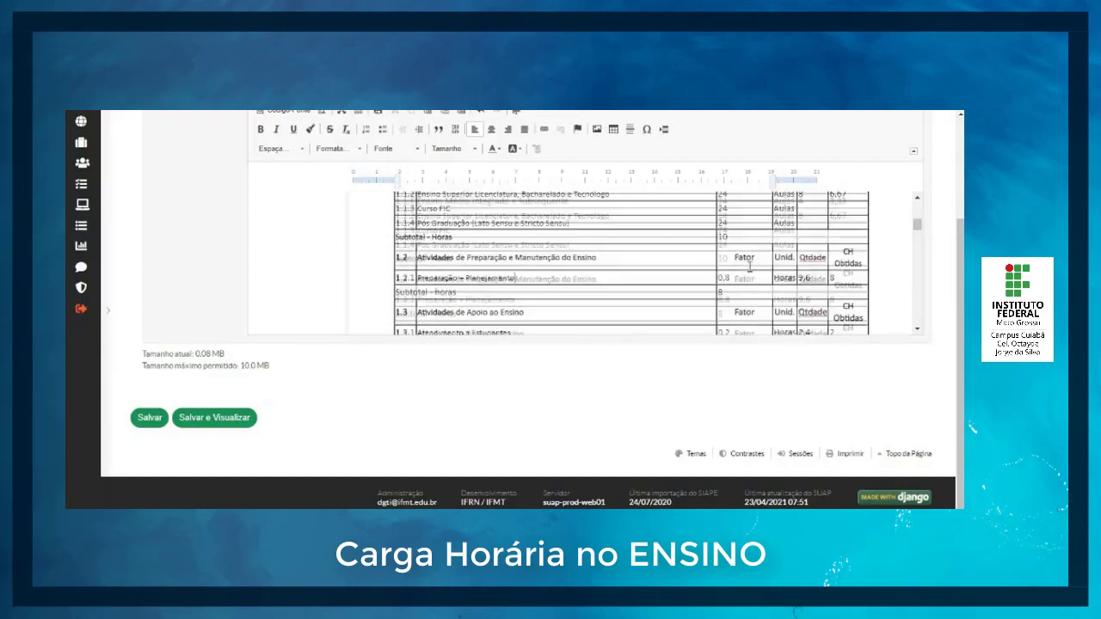
scroll(750, 266, "up", 1)
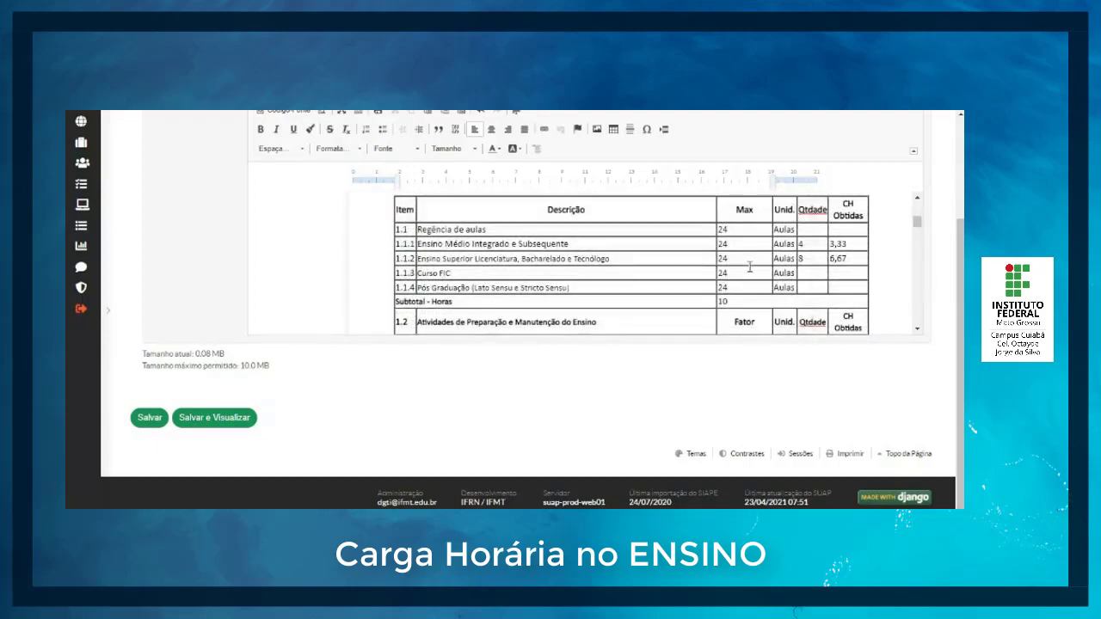
scroll(749, 266, "down", 4)
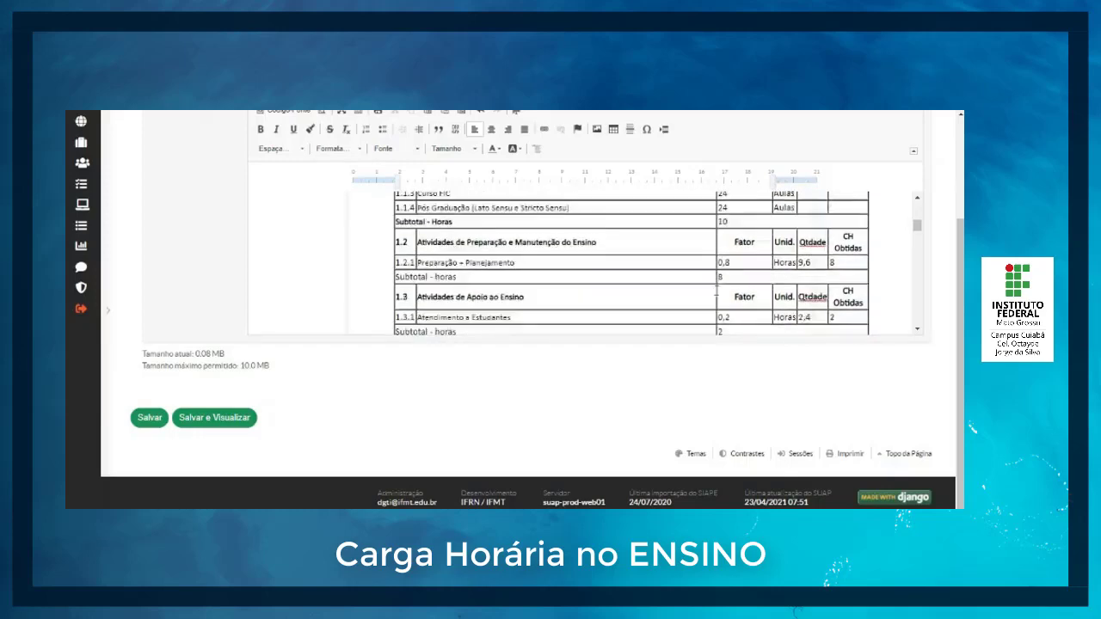
Step: Set item 1.4.2's quantity and CH Obtidas to 2, zero the other section 1.4 quantities, and set the section's subtotal to 2
scroll(717, 293, "down", 8)
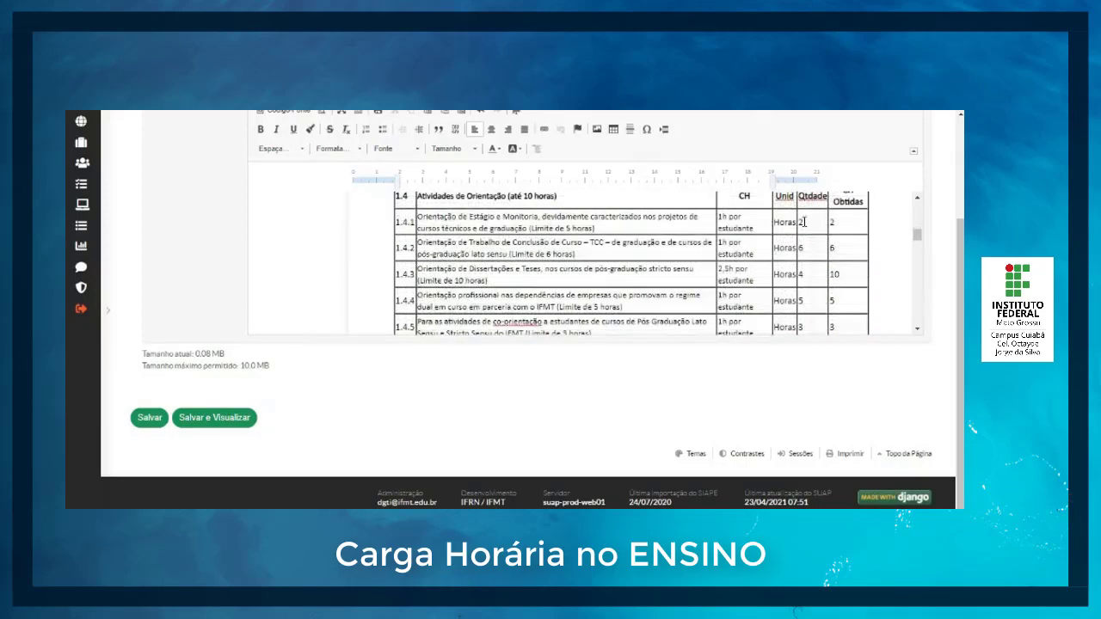
left_click(804, 222)
type("0")
key("Tab")
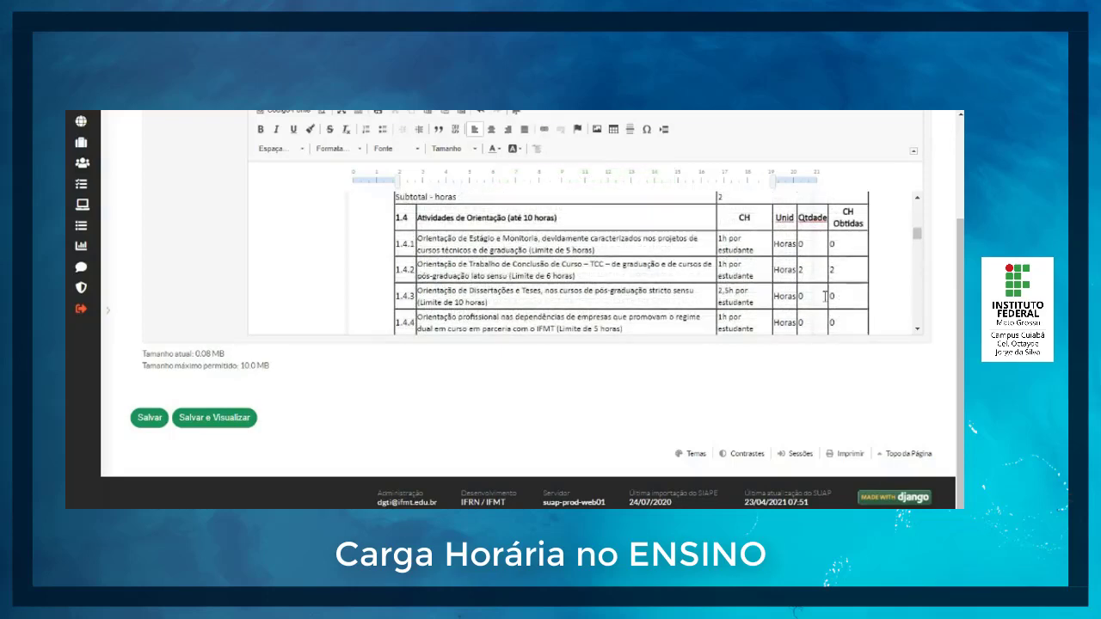
scroll(841, 304, "down", 1)
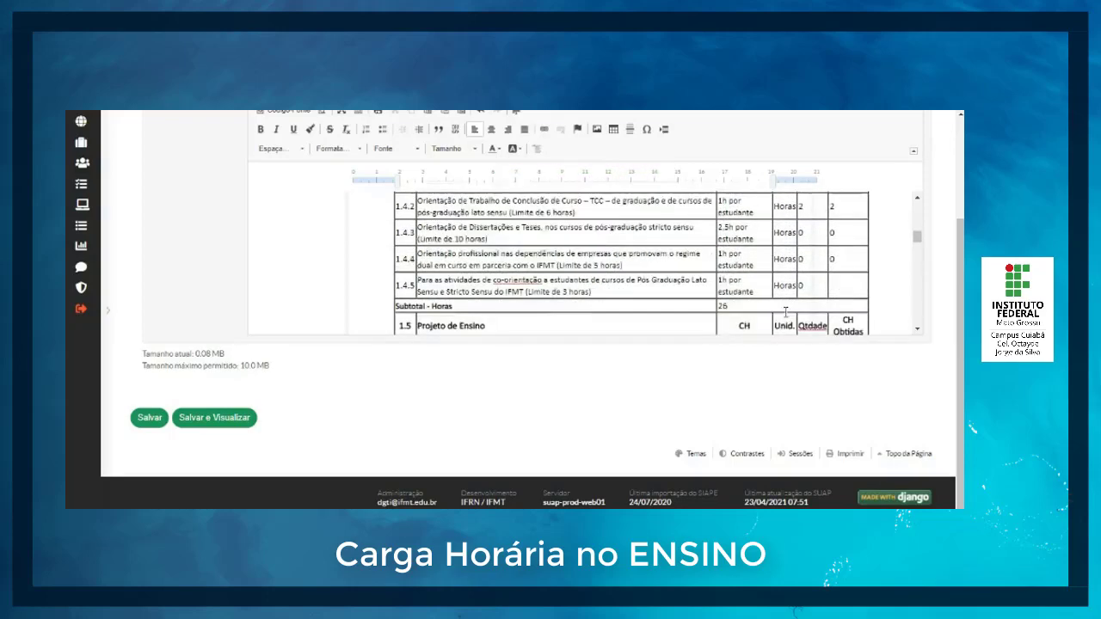
left_click(753, 306)
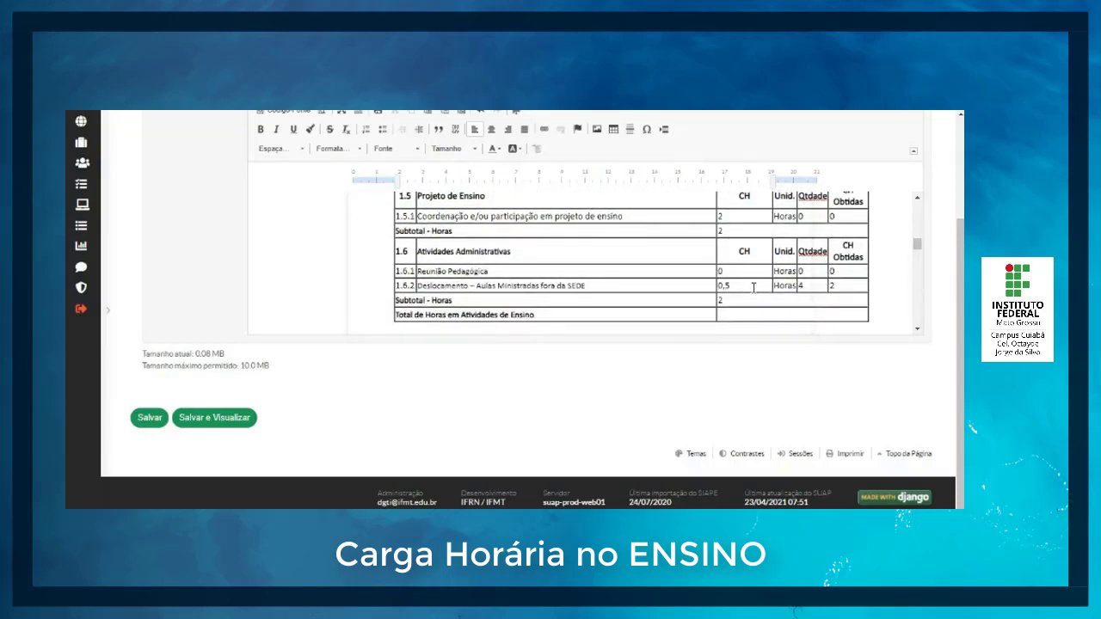
Step: Zero item 1.5.1's quantity and CH Obtidas, all item 1.6.2 values, and the subtotals of sections 1.5 and 1.6
key("BackSpace")
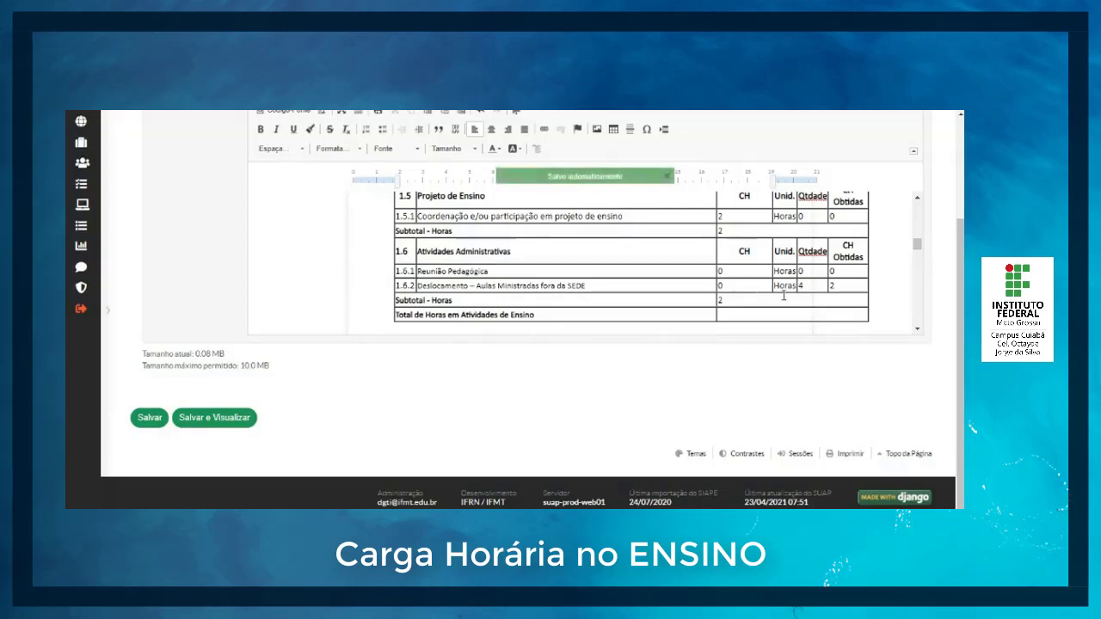
left_click(809, 289)
type("0")
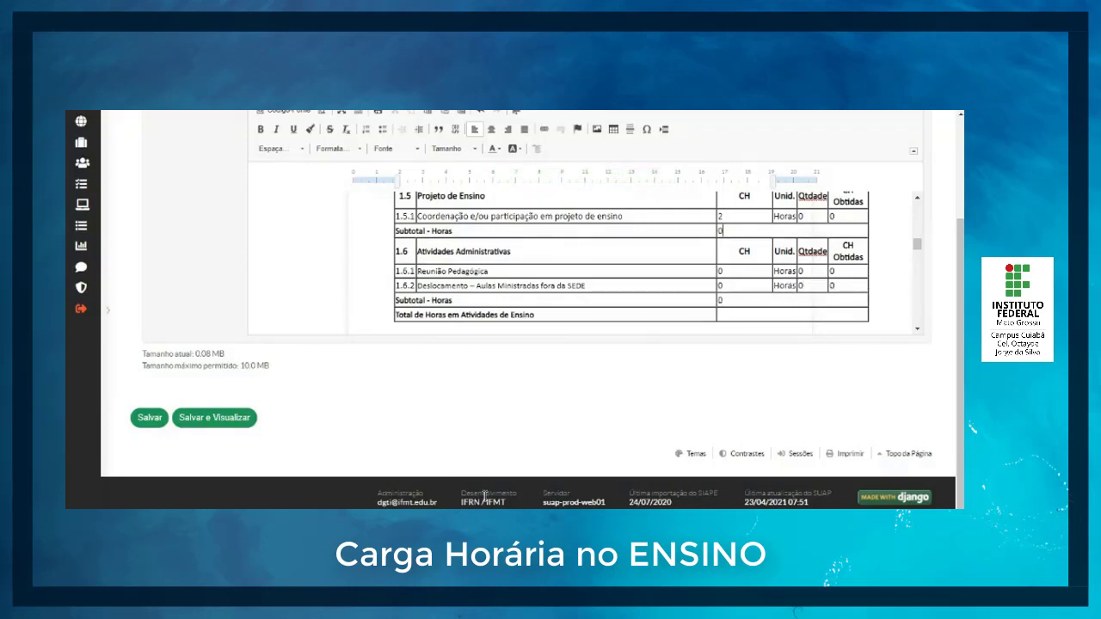
Step: Switch to the calculator and add the teaching section subtotals 2 + 2 + 8 + 10
left_click(599, 437)
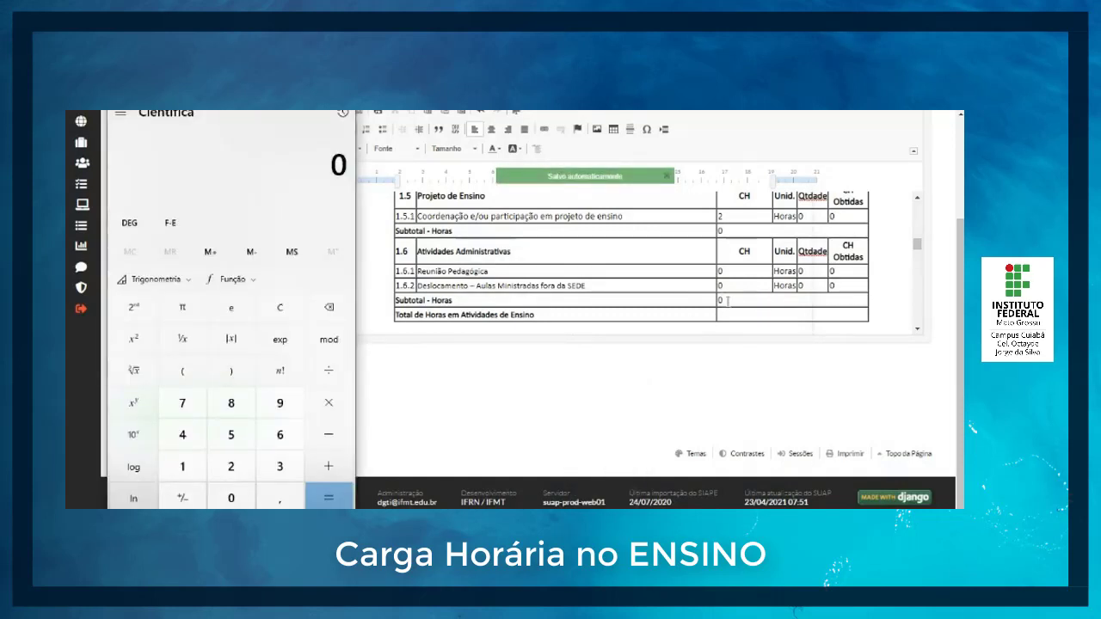
scroll(722, 233, "up", 1)
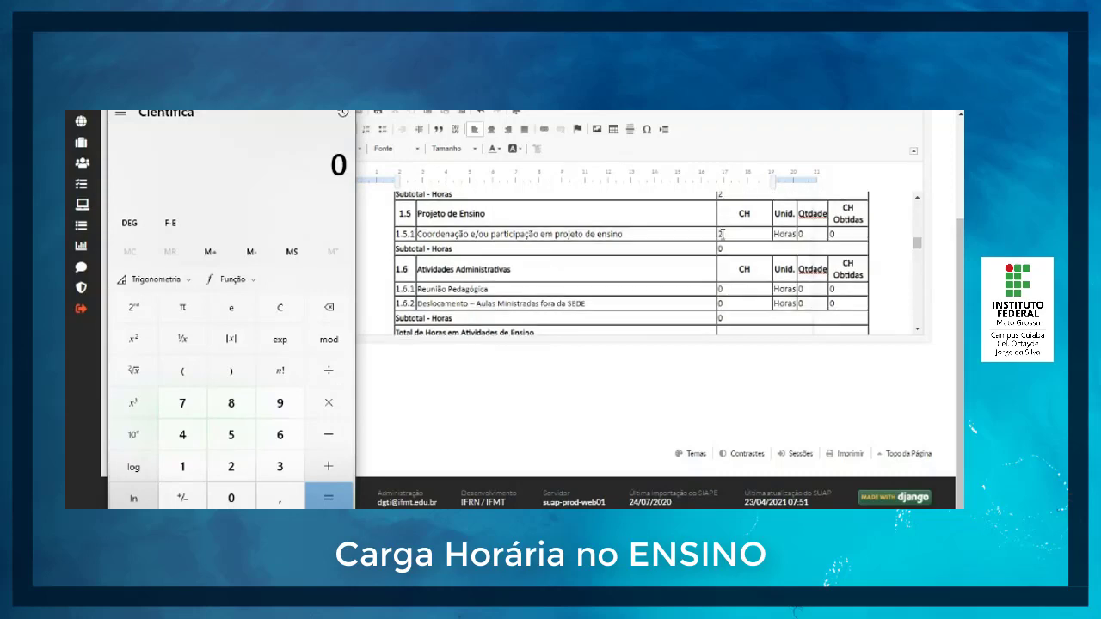
scroll(727, 252, "up", 5)
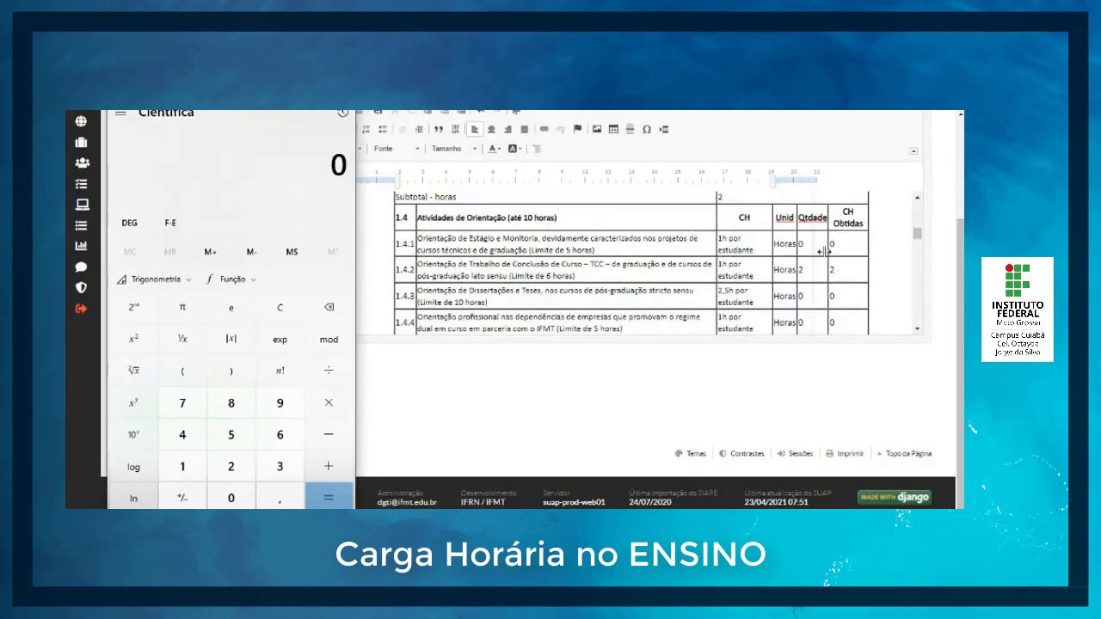
scroll(850, 275, "down", 4)
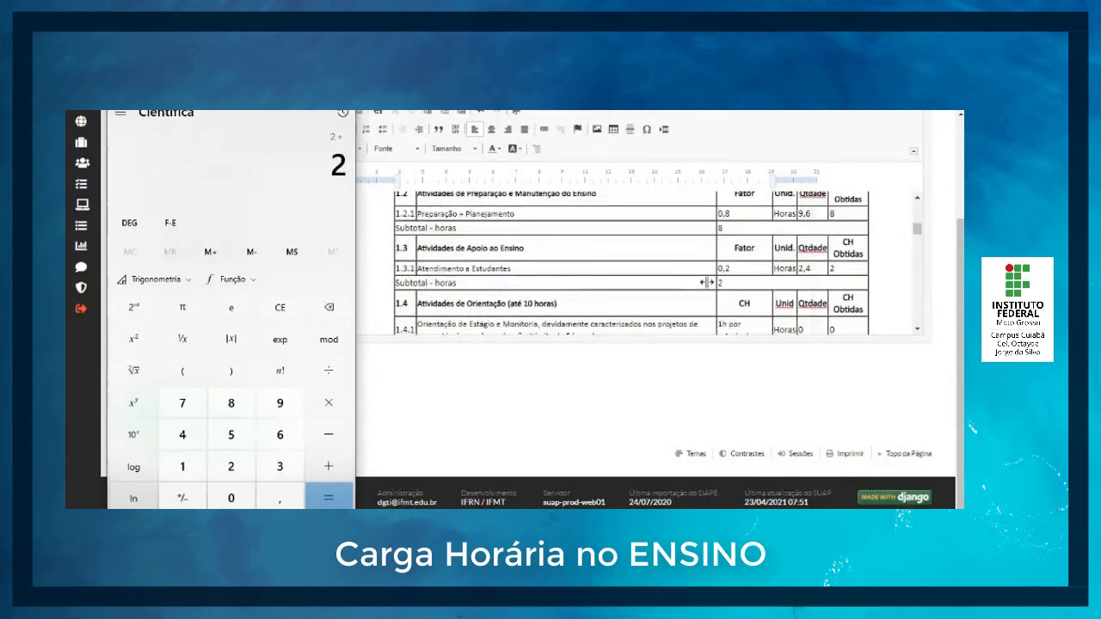
left_click(230, 466)
left_click(329, 466)
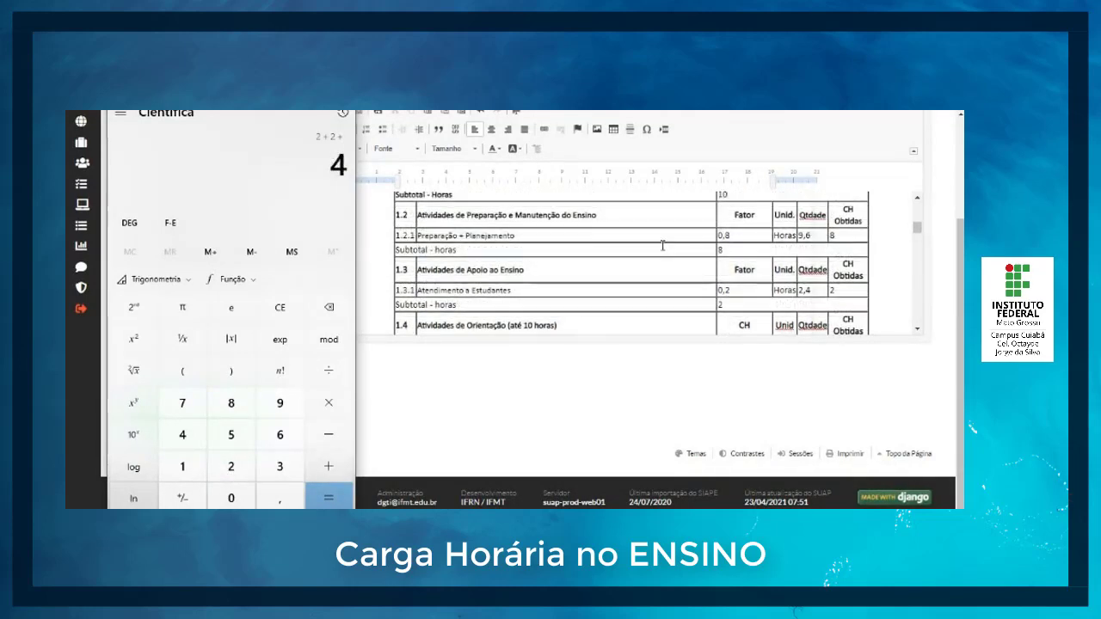
left_click(231, 403)
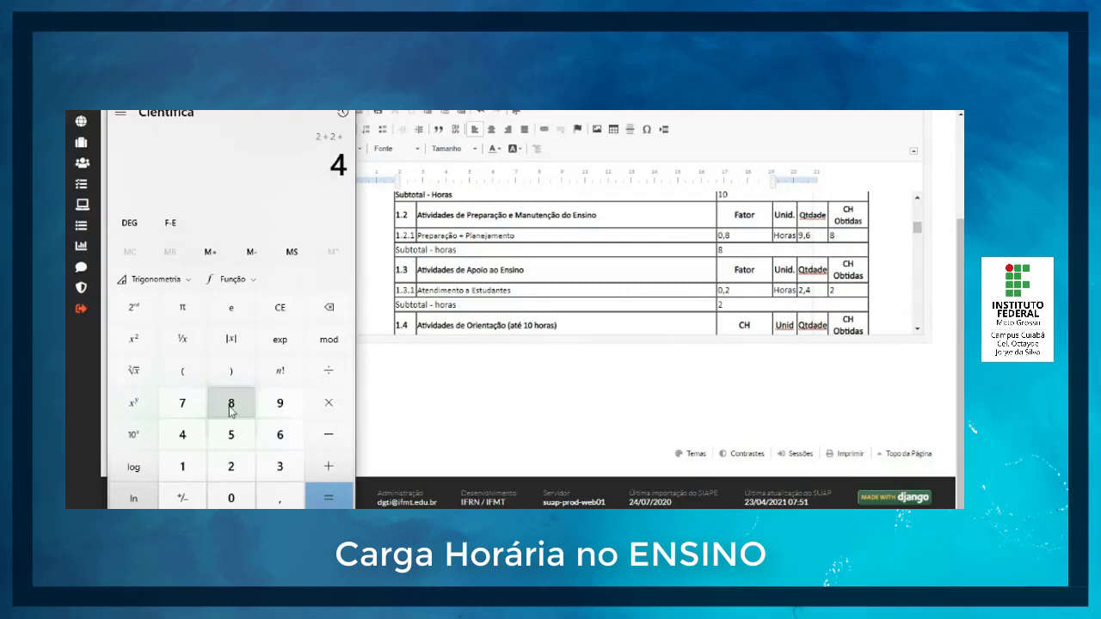
left_click(329, 467)
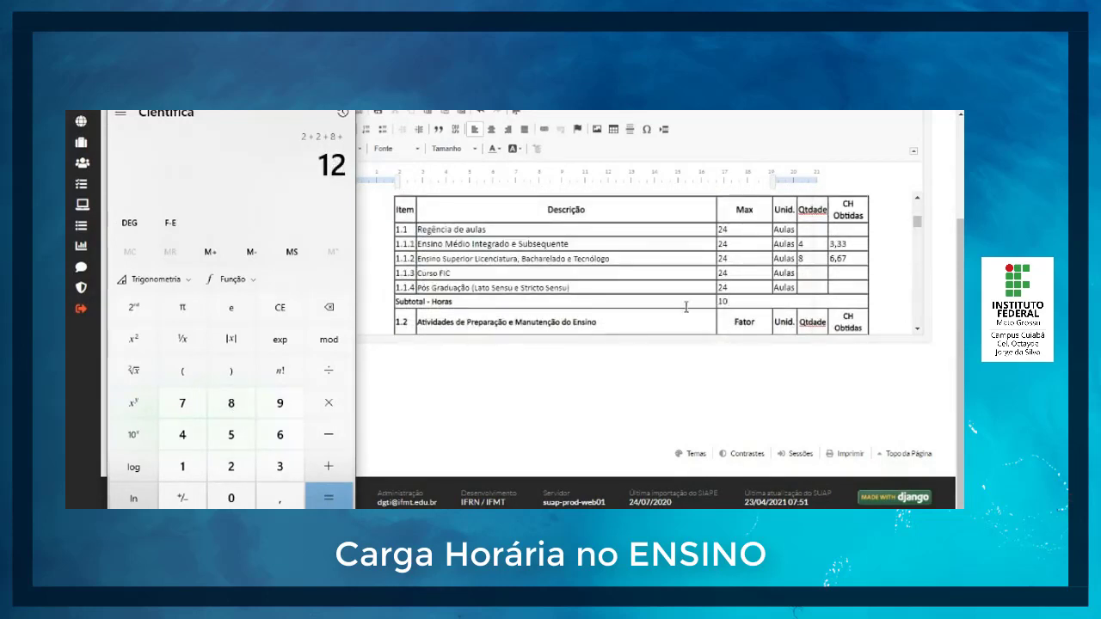
left_click(187, 468)
left_click(231, 498)
left_click(334, 498)
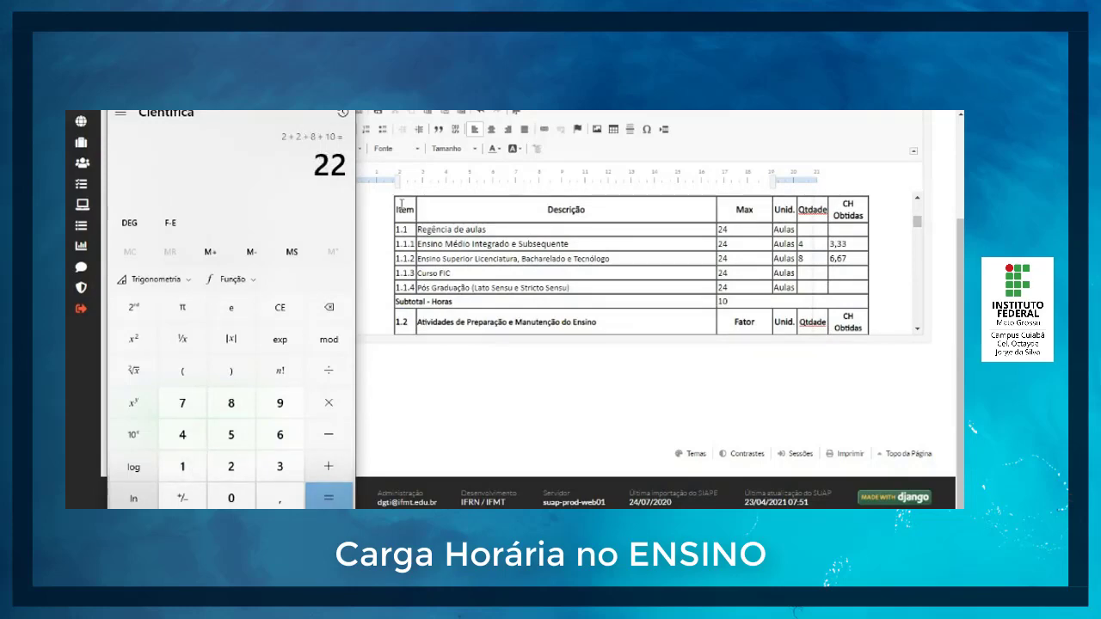
Step: Enter 22 as the Total de Horas em Atividades de Ensino in the PIT document
scroll(631, 271, "down", 10)
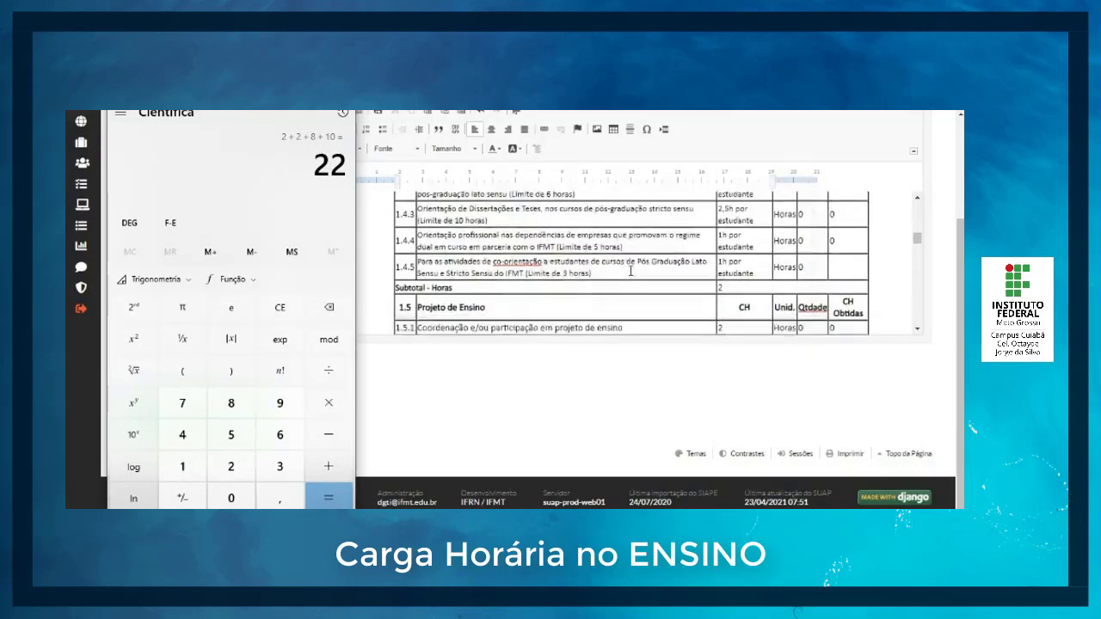
scroll(631, 271, "down", 5)
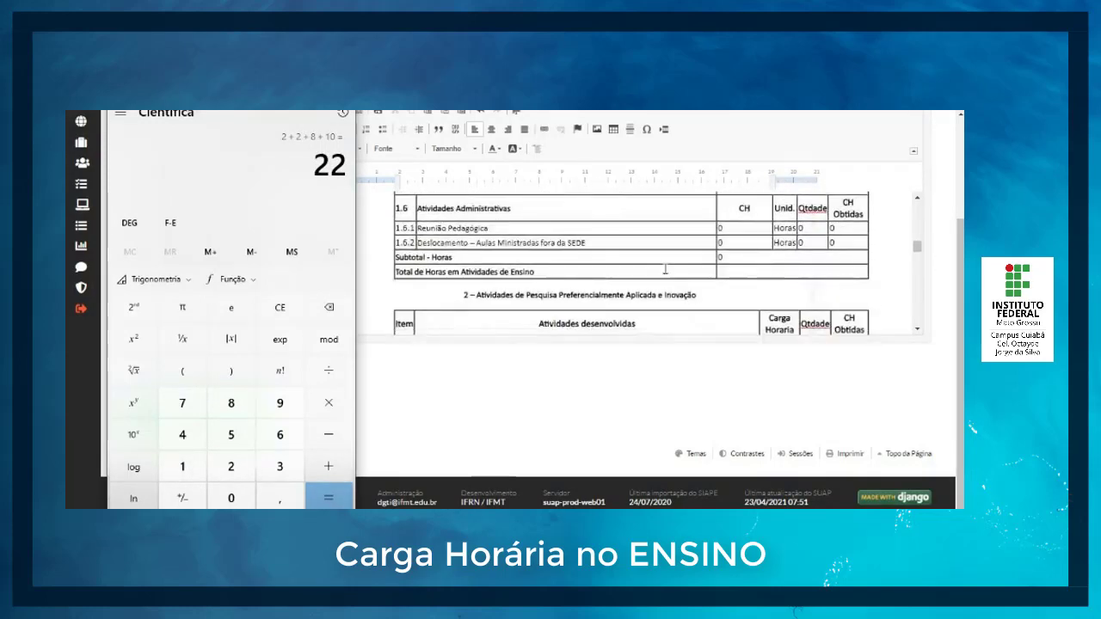
left_click(738, 272)
type("22")
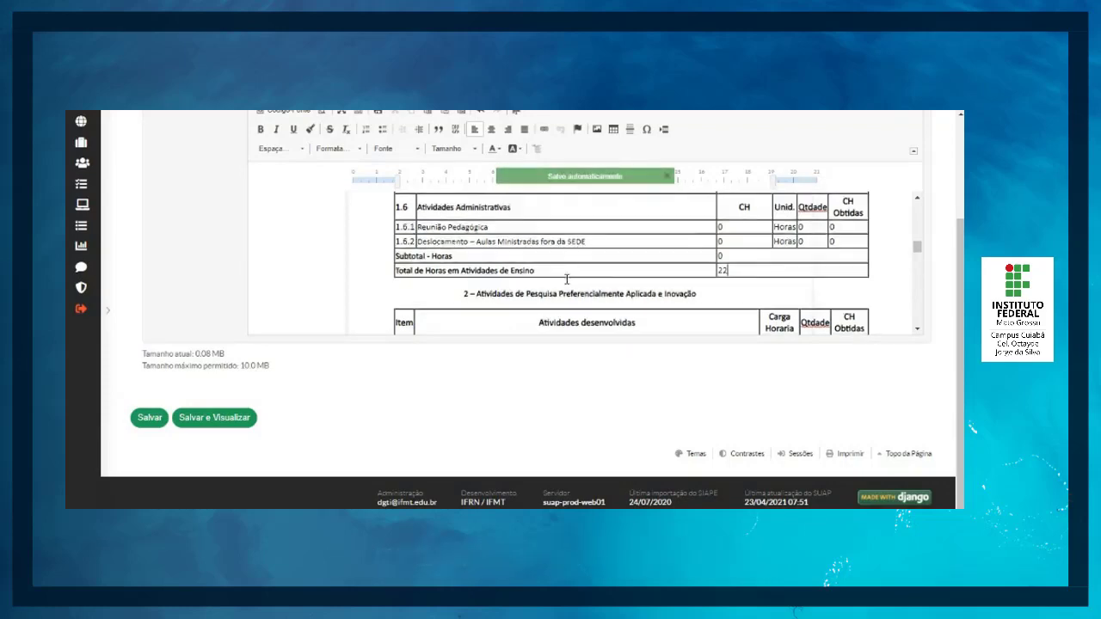
scroll(739, 278, "down", 2)
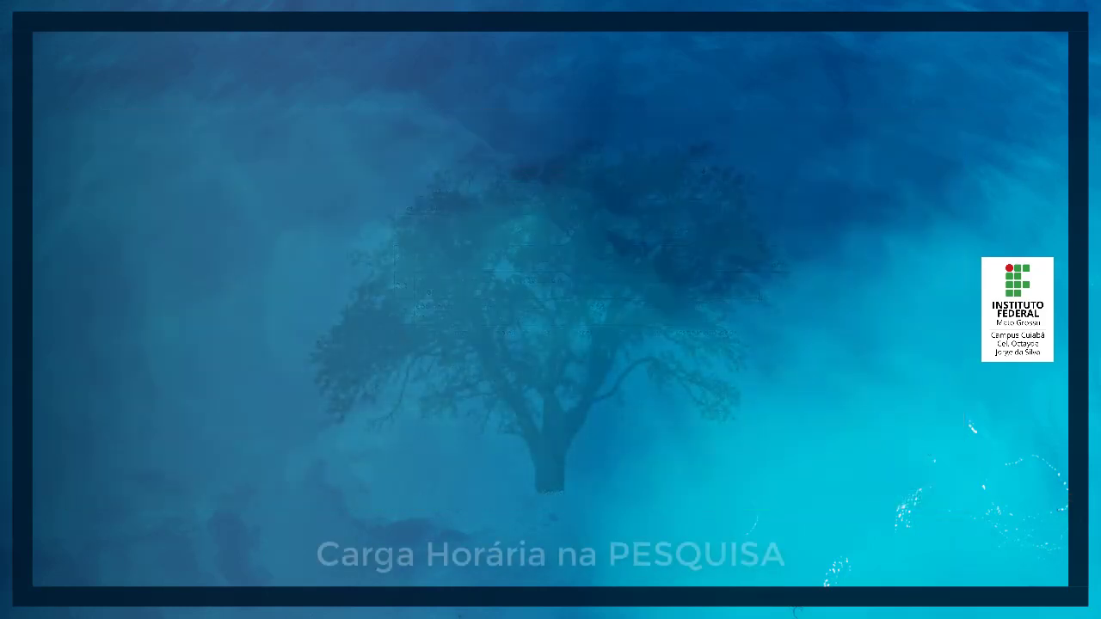
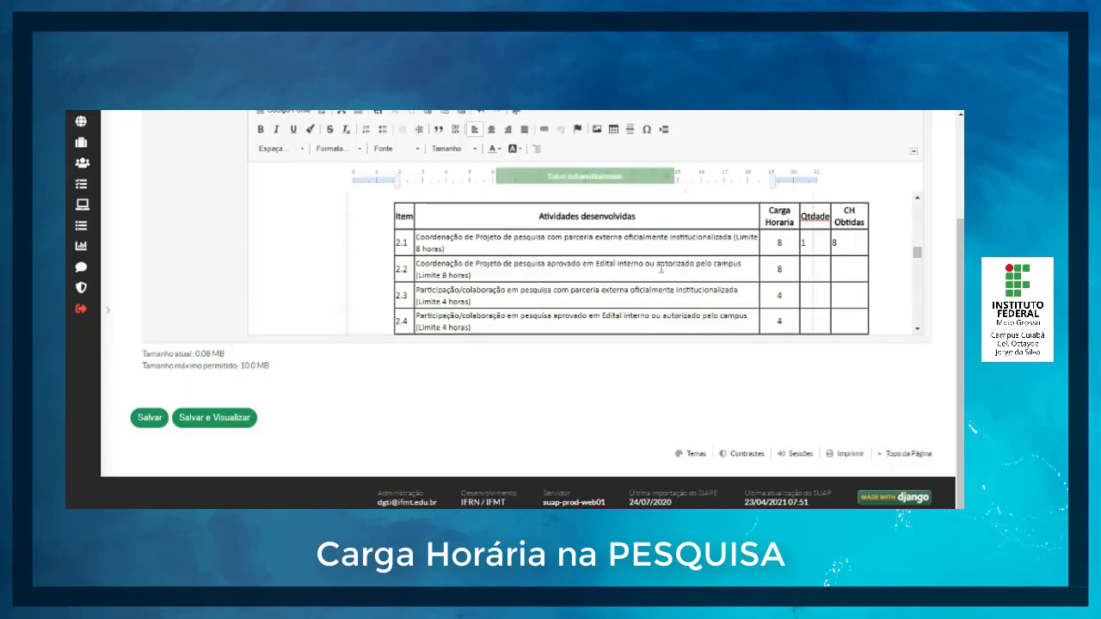
Step: Switch to the resolution PDF, zoom to 125%, check the research hour limits in Anexo II, and return to the PIT document
mouse_move(527, 515)
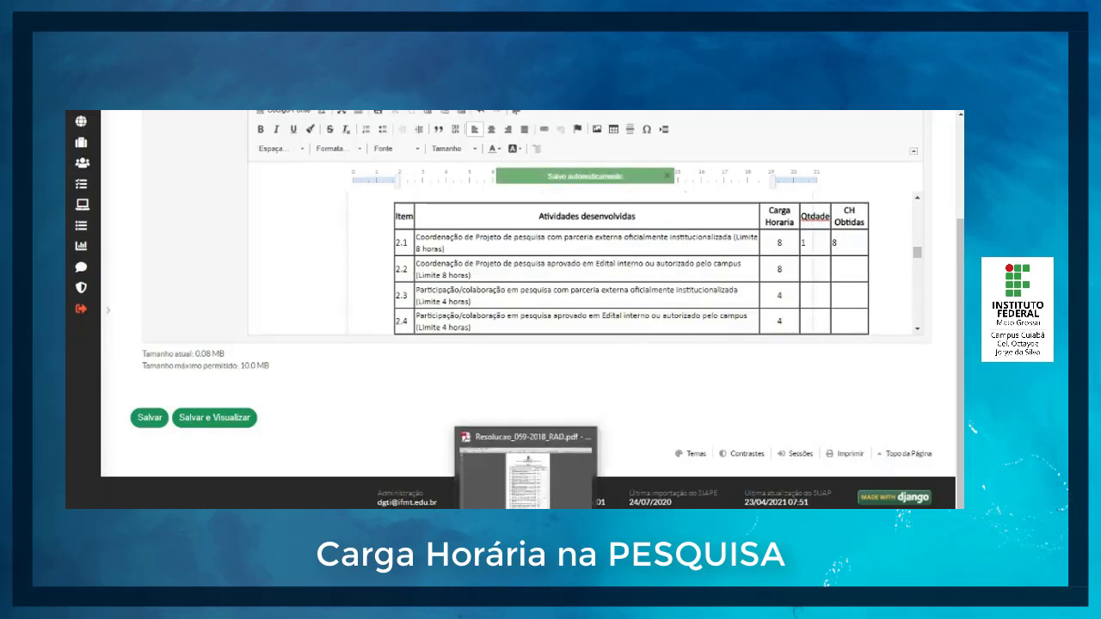
left_click(548, 493)
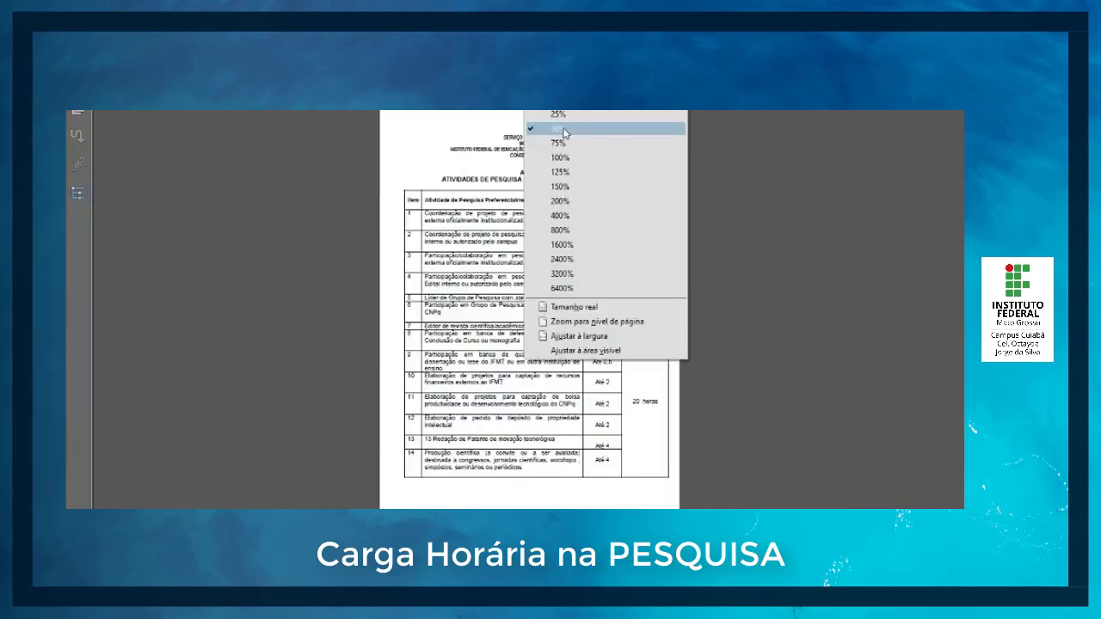
left_click(570, 171)
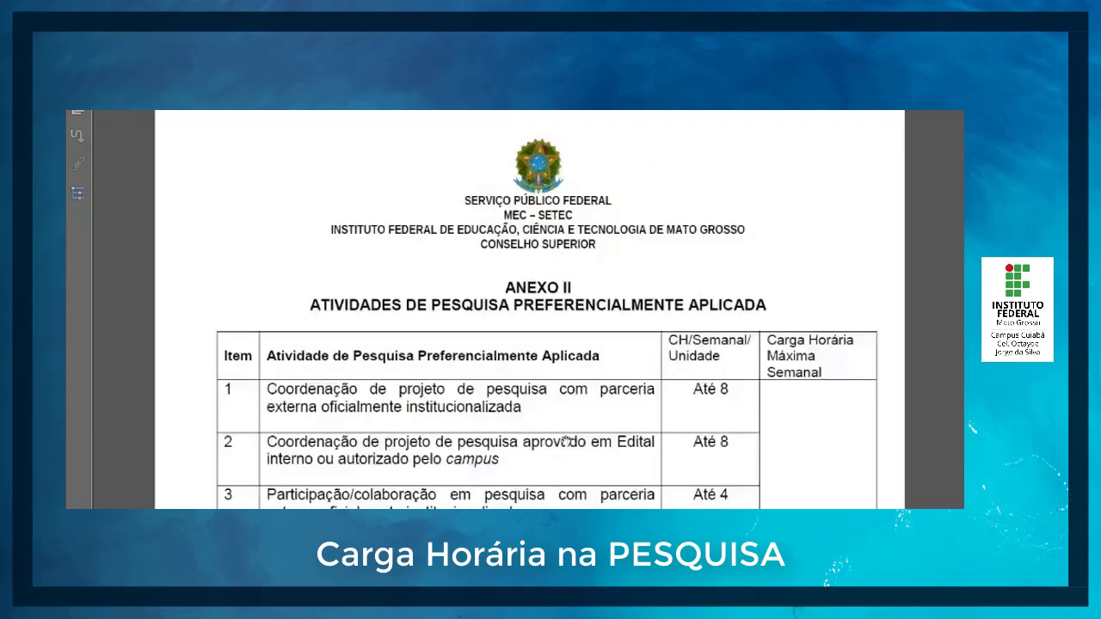
scroll(567, 442, "down", 3)
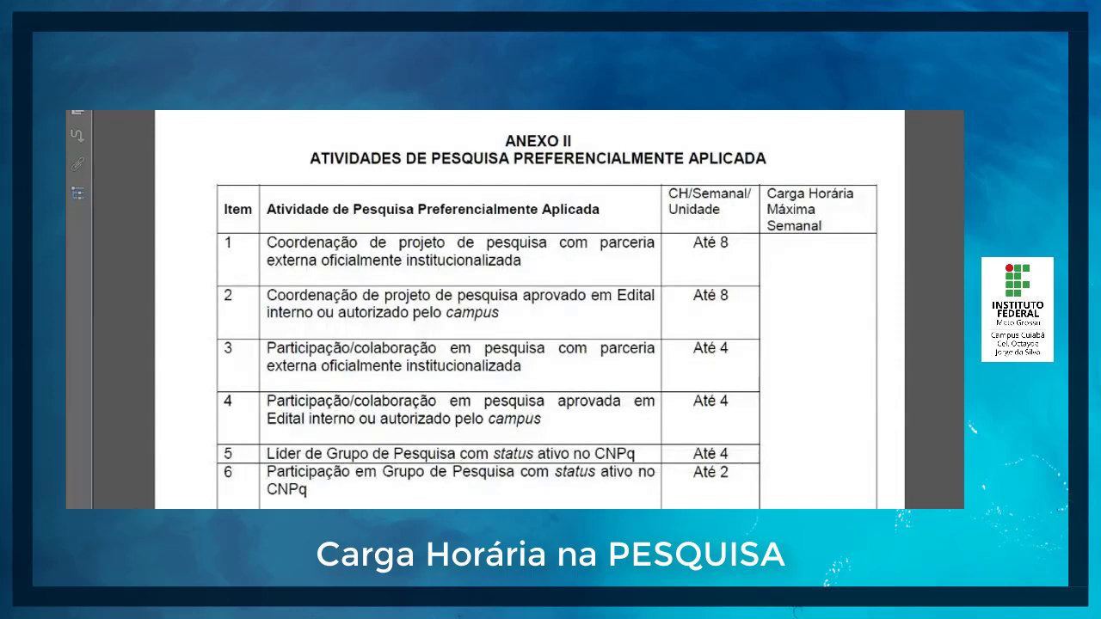
mouse_move(420, 538)
left_click(432, 504)
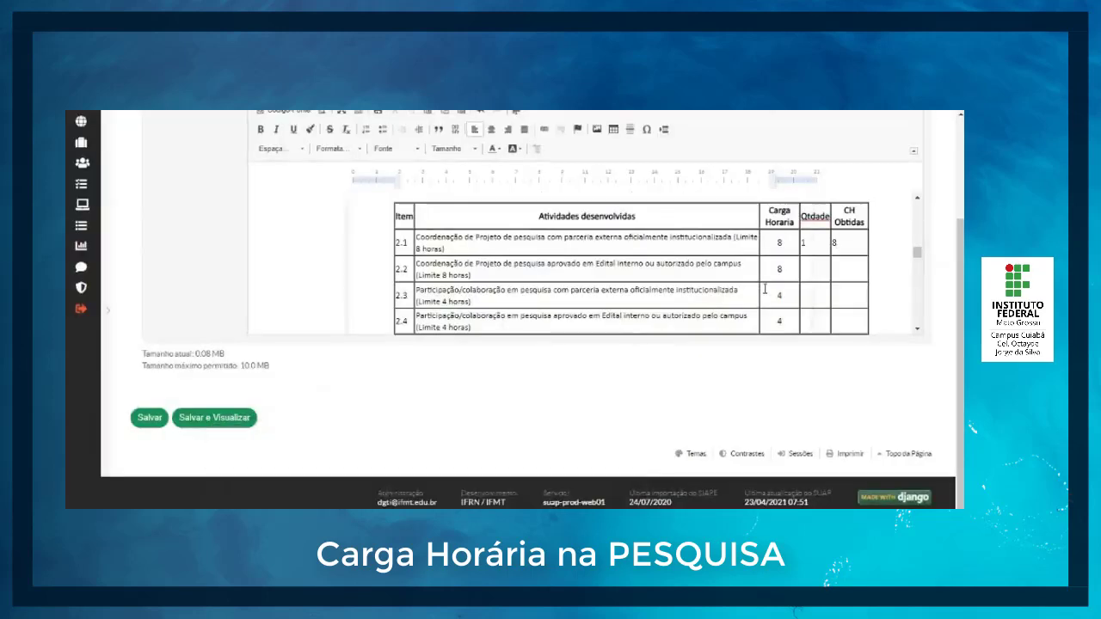
Step: Set item 2.2's Carga Horaria to 4, its quantity to 1 and its CH Obtidas to 4
left_click(790, 270)
left_click(817, 271)
type("1")
left_click(838, 271)
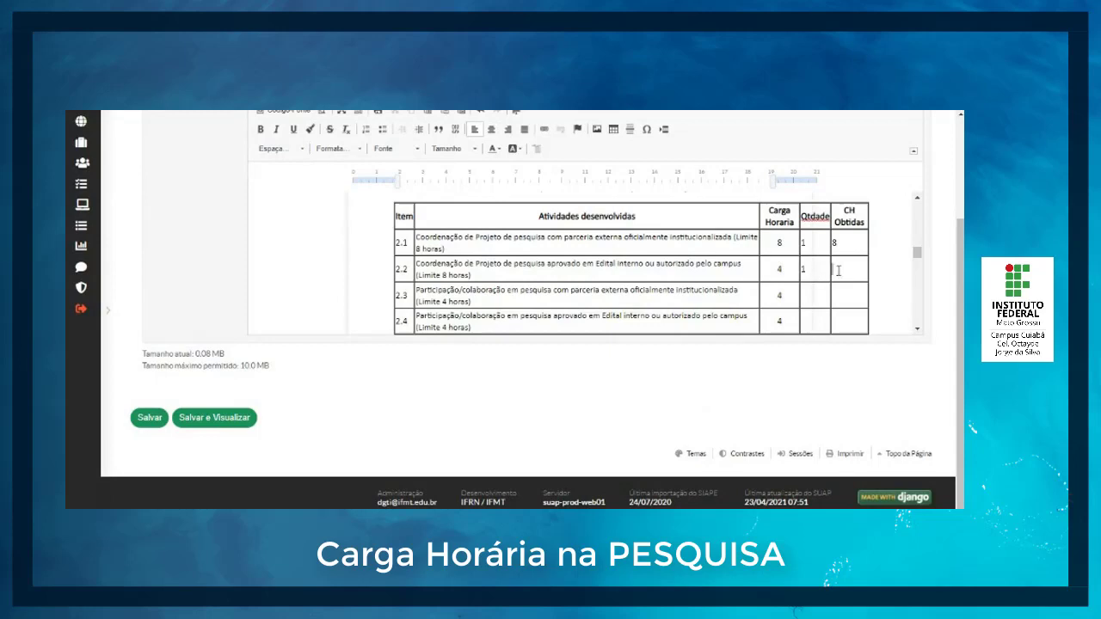
type("4")
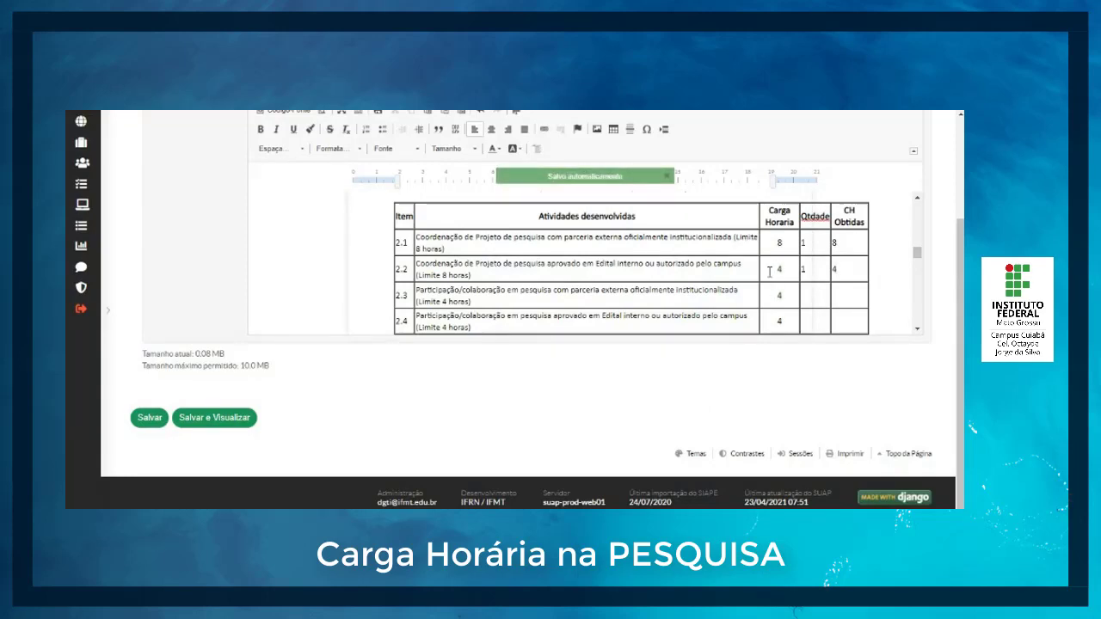
Step: Set item 2.3's quantity to 2 and its CH Obtidas to 8
scroll(794, 288, "down", 1)
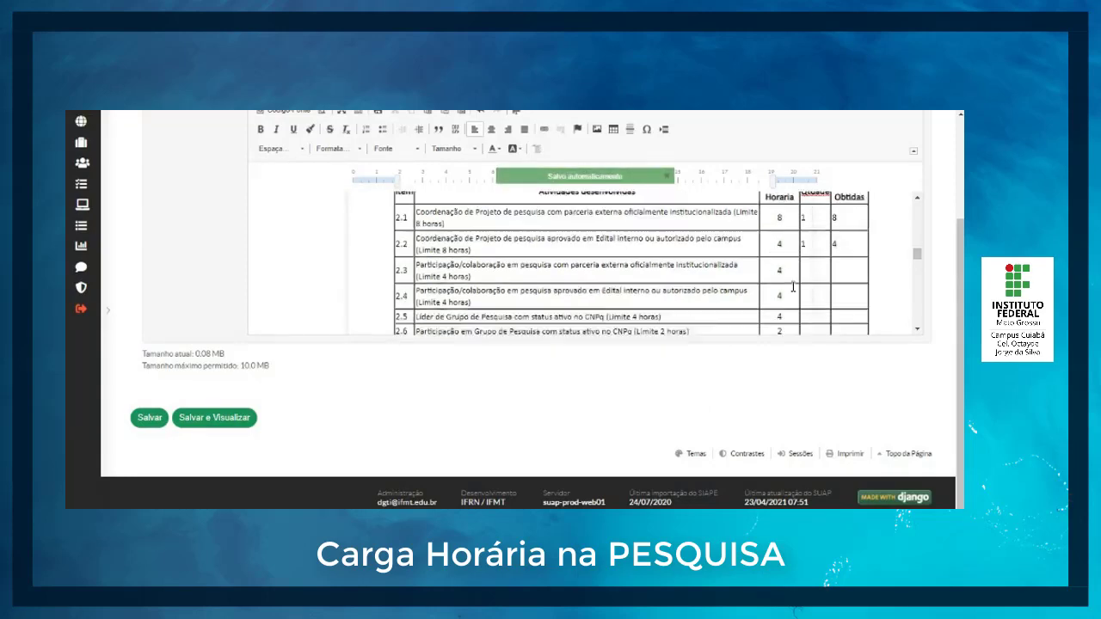
scroll(793, 287, "down", 1)
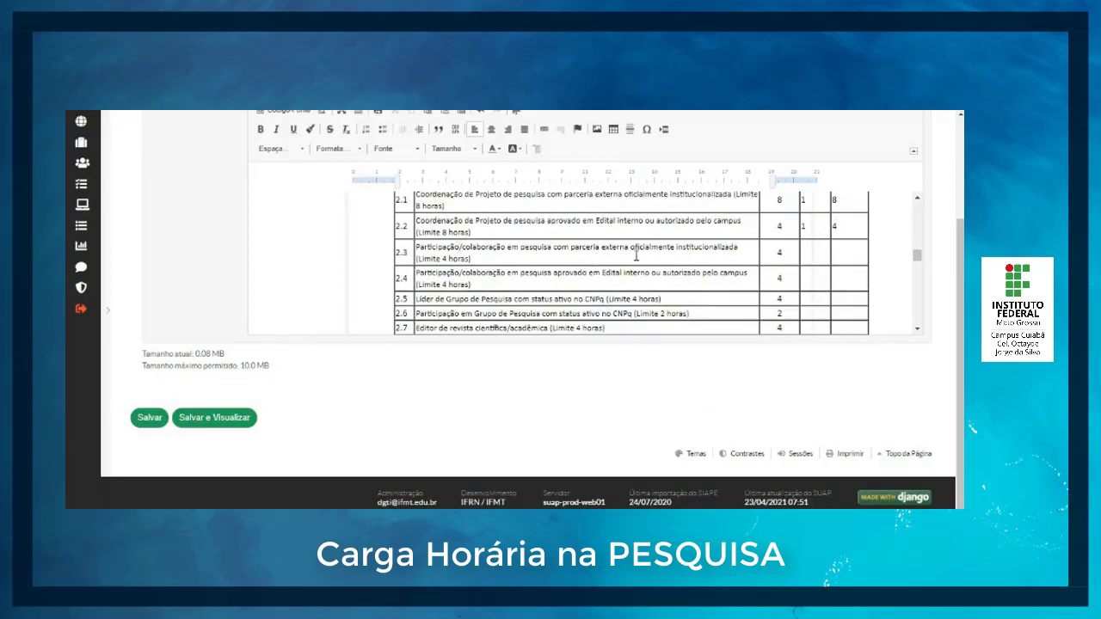
left_click(814, 252)
left_click(841, 254)
Step: Set item 2.4's Carga Horaria to 1, and both its quantity and CH Obtidas to 2
scroll(848, 283, "down", 1)
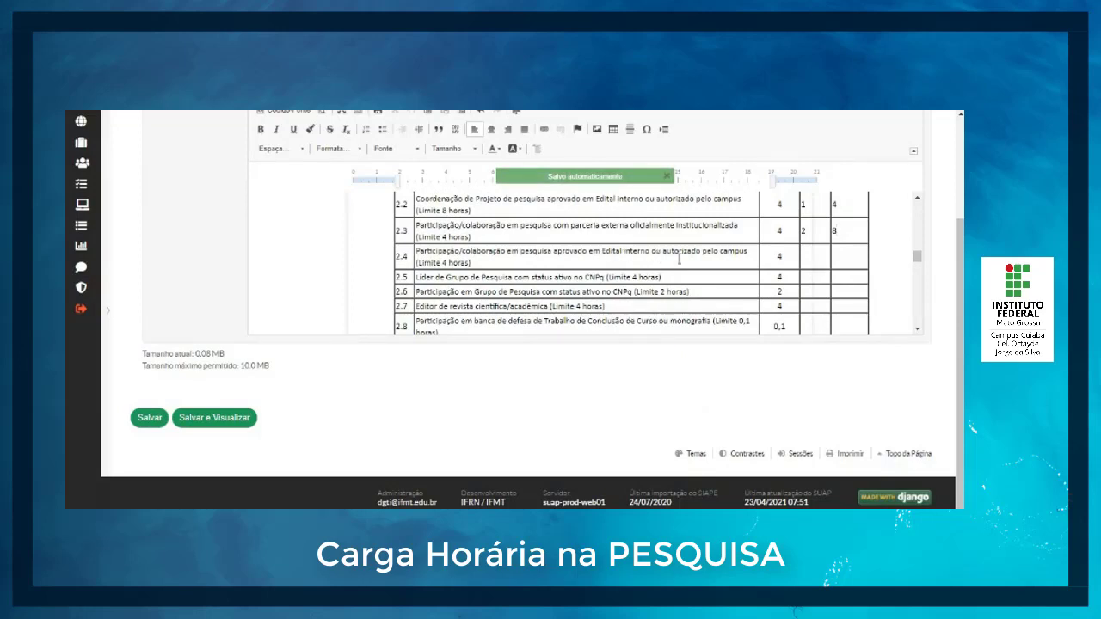
left_click(778, 257)
type("1")
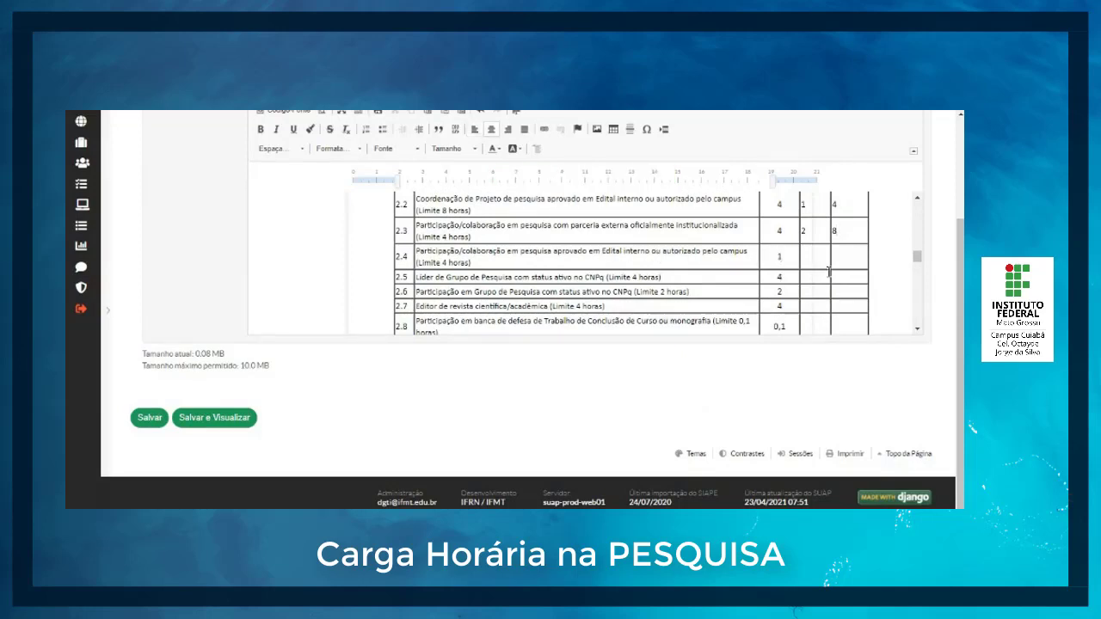
left_click(817, 259)
left_click(846, 264)
Step: Zero item 2.5's quantity and CH Obtidas, and set item 2.6's quantity to 1 and CH Obtidas to 2
scroll(783, 285, "down", 1)
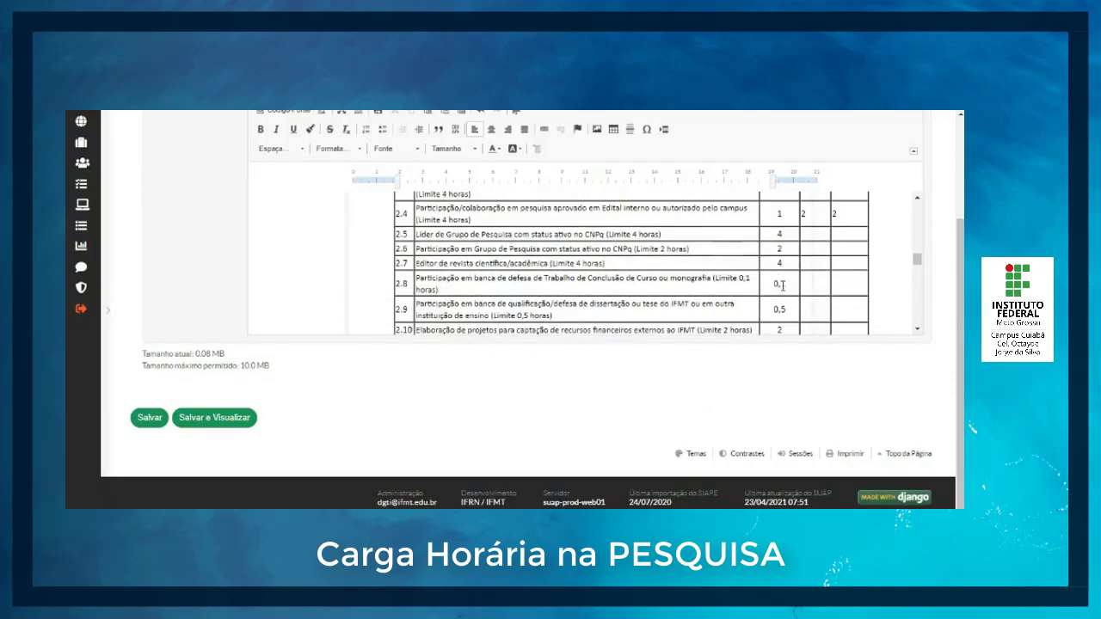
left_click(819, 234)
type("0")
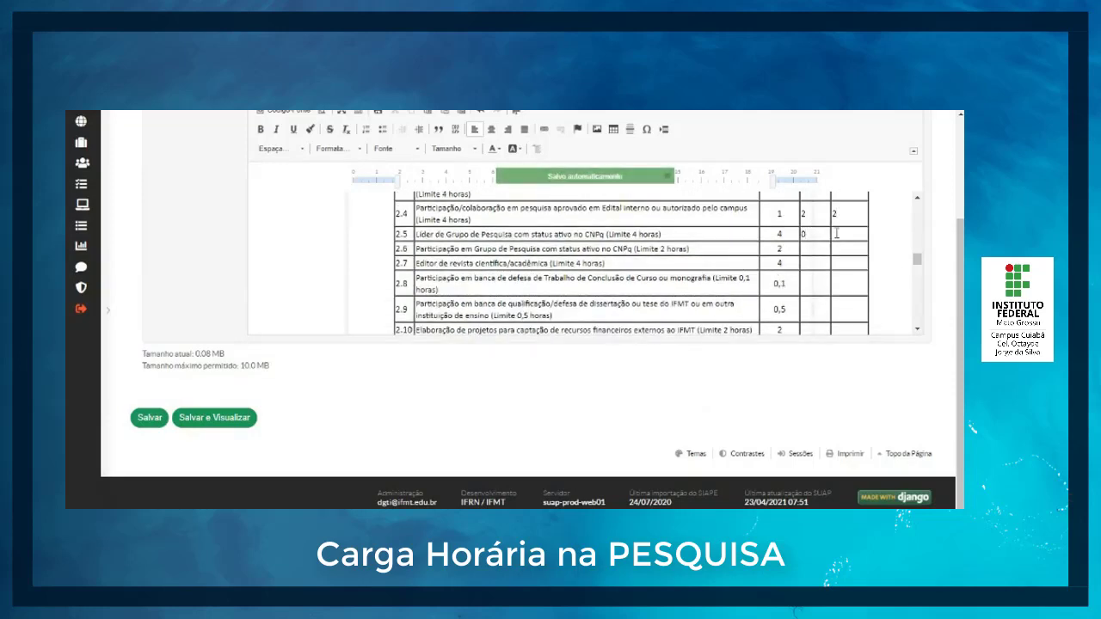
left_click(835, 234)
type("0")
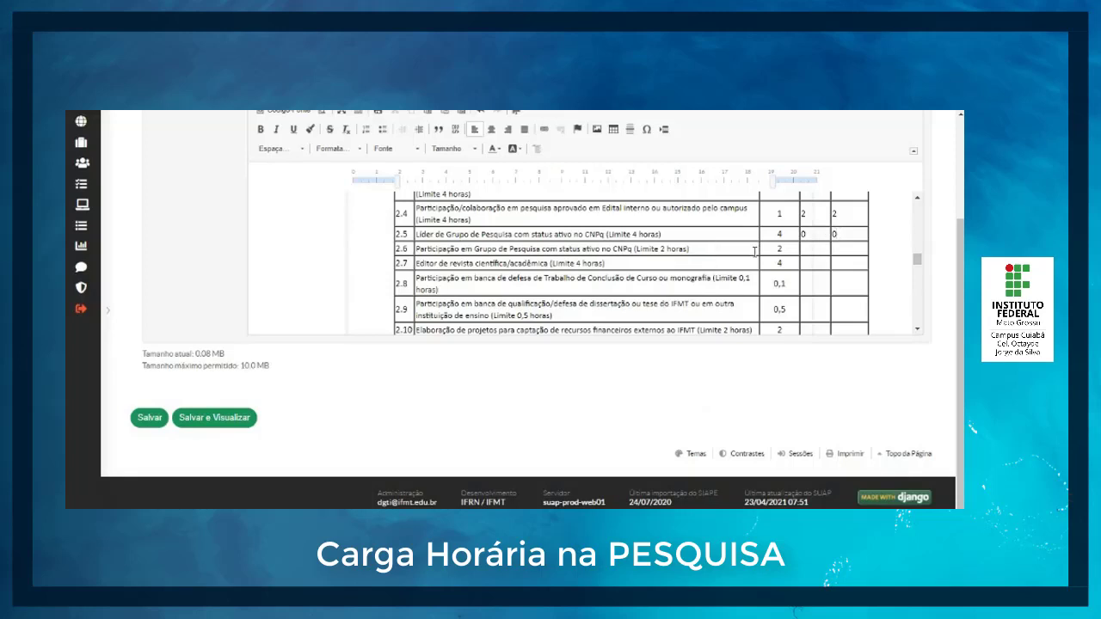
left_click(809, 250)
type("1")
left_click(843, 250)
type("2")
Step: Set item 2.7's Carga Horaria to 0,5, quantity to 1 and CH Obtidas to 0,5, and item 2.8's quantity to 10 and CH Obtidas to 1
left_click(817, 268)
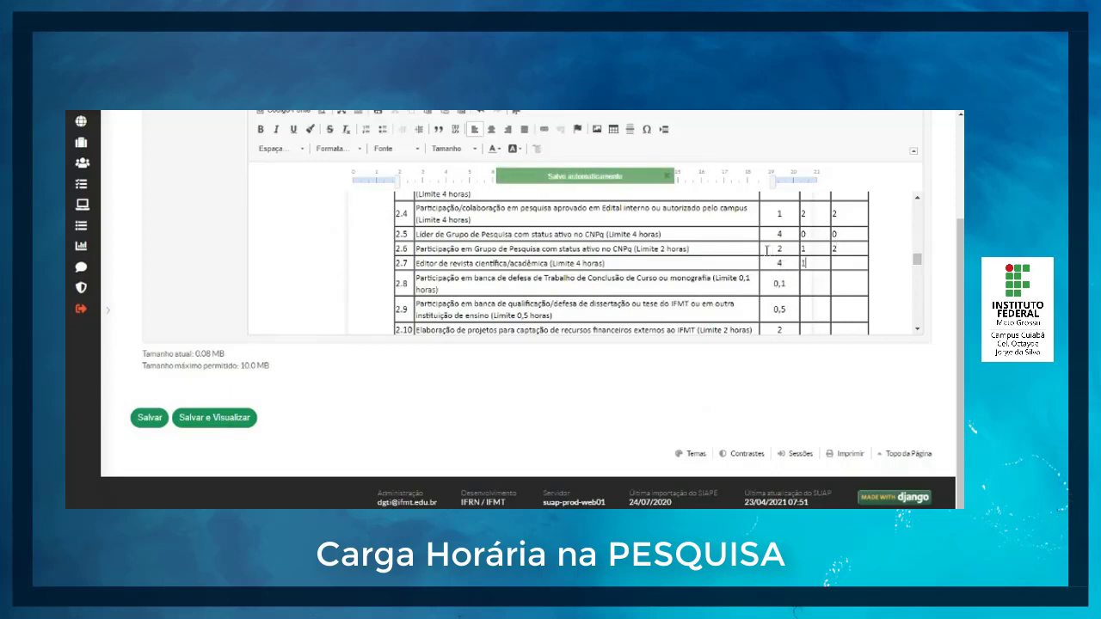
left_click(792, 263)
key("BackSpace")
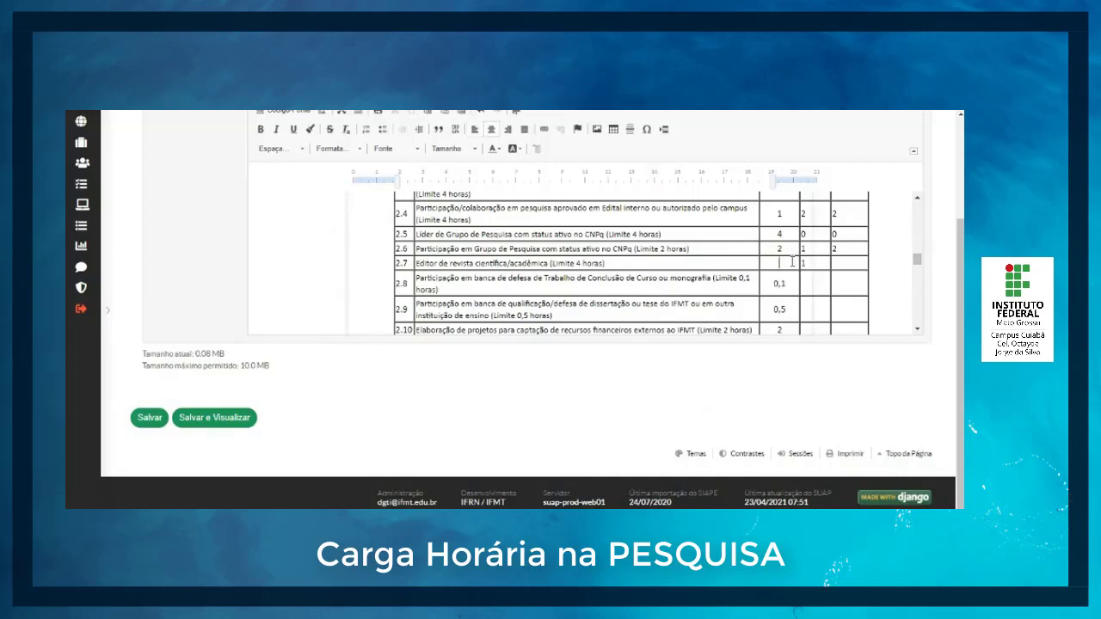
type("0,50,5")
key("BackSpace")
key("BackSpace")
key("BackSpace")
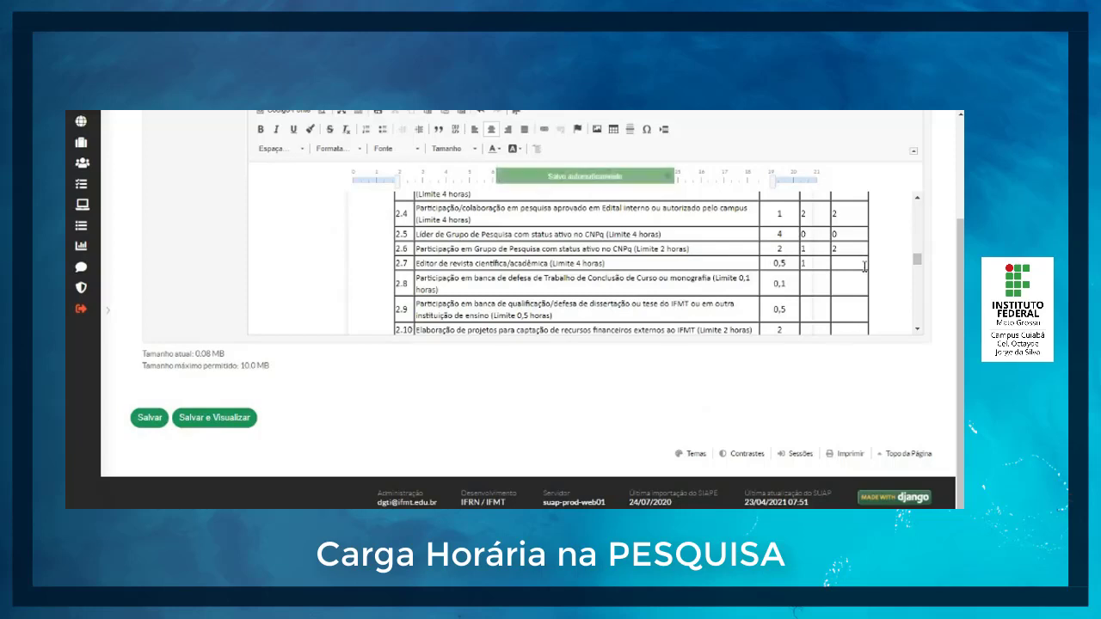
left_click(861, 264)
type("0,5")
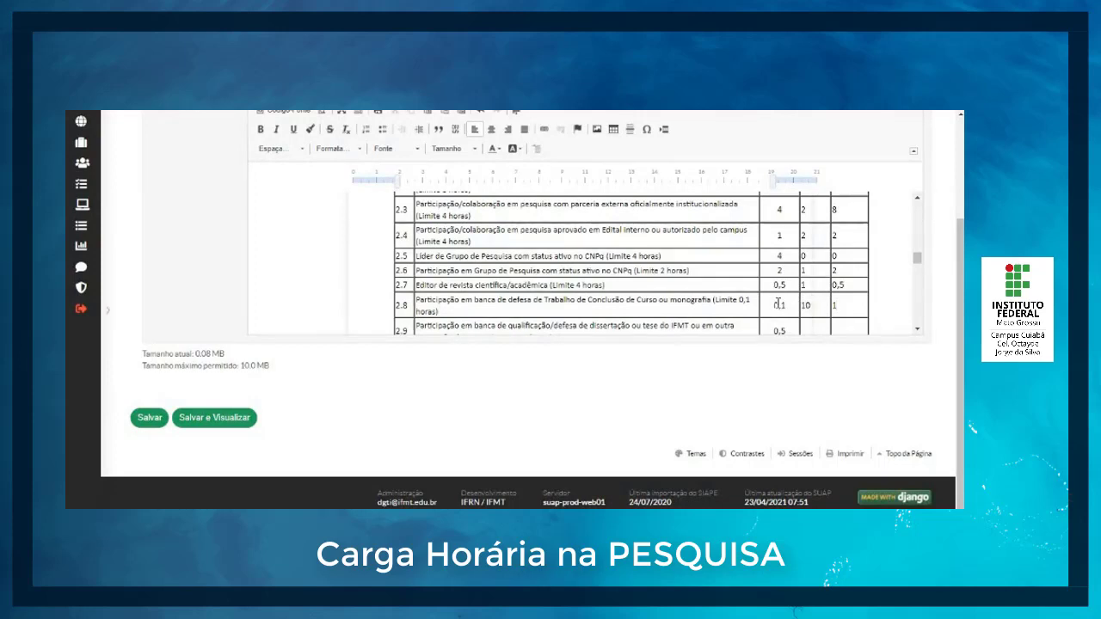
scroll(849, 306, "down", 3)
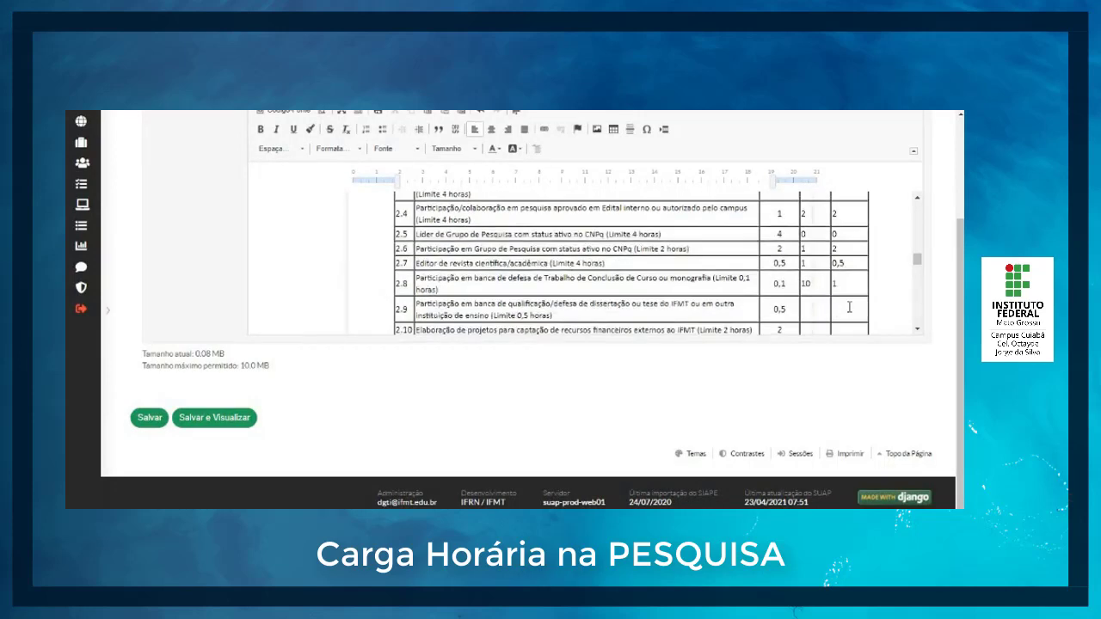
scroll(849, 306, "up", 1)
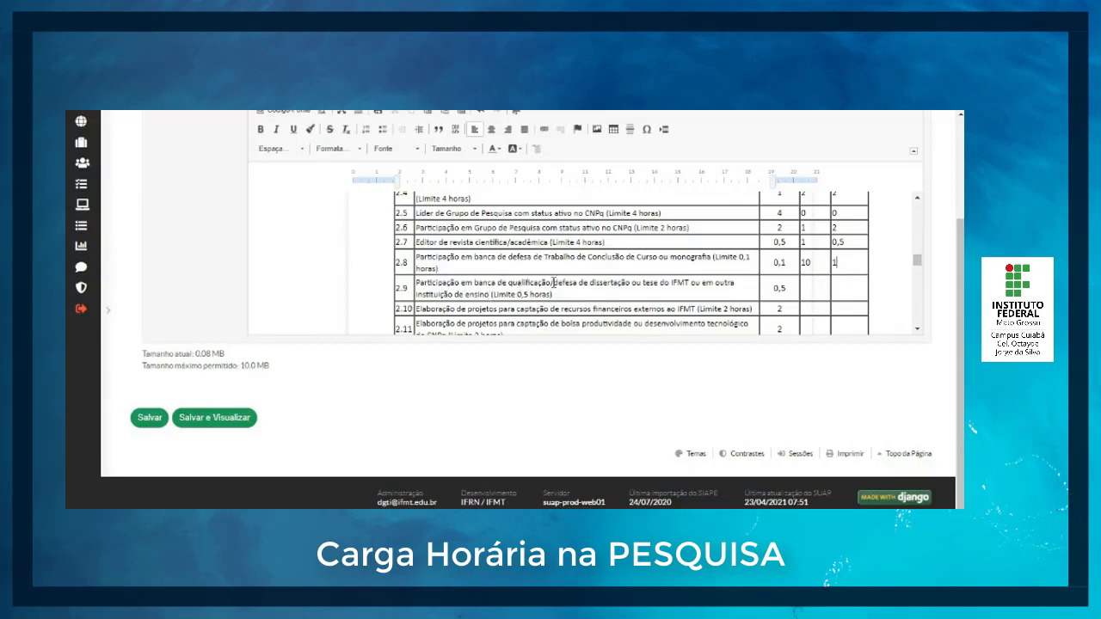
Step: Enter 0 as the quantity and CH Obtidas of items 2.9 and 2.10
type("0")
left_click(837, 290)
type("0")
scroll(639, 274, "down", 2)
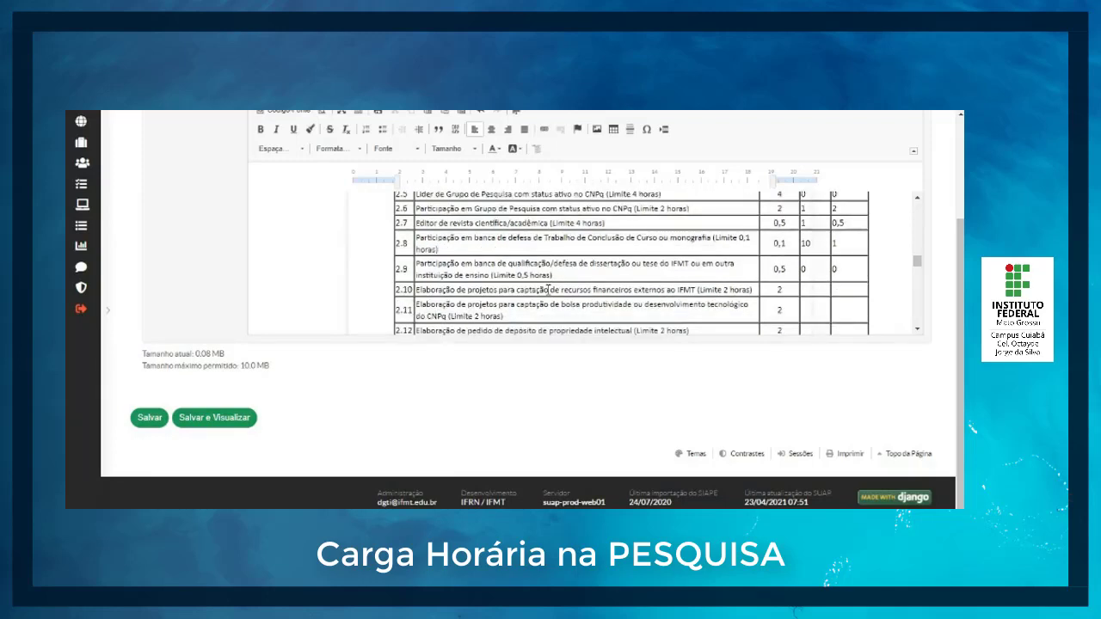
left_click(818, 246)
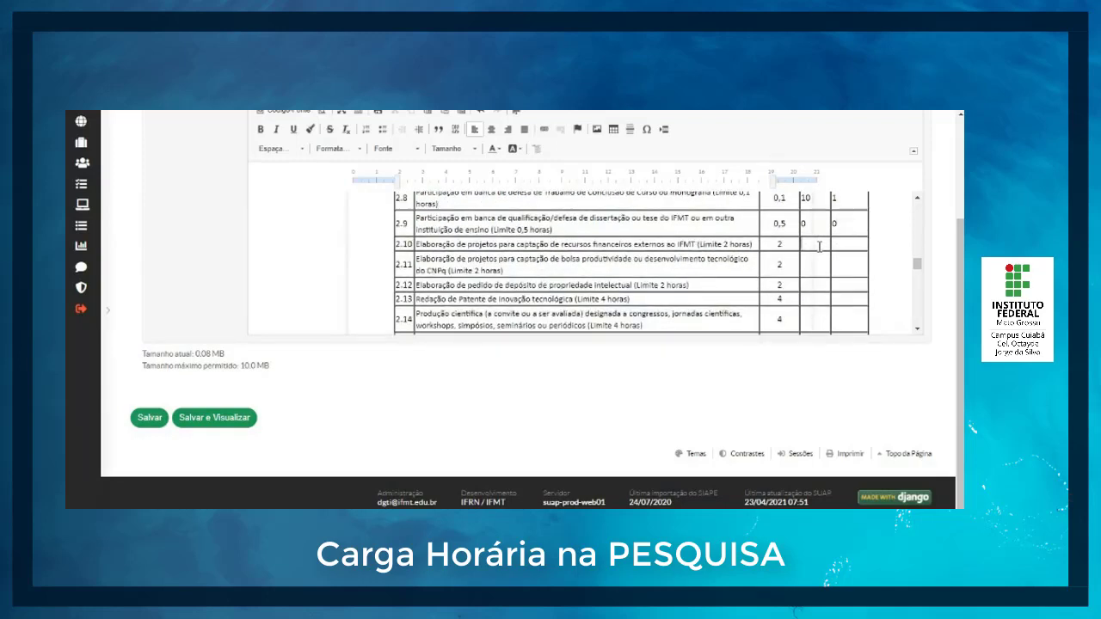
key("Tab")
type("0")
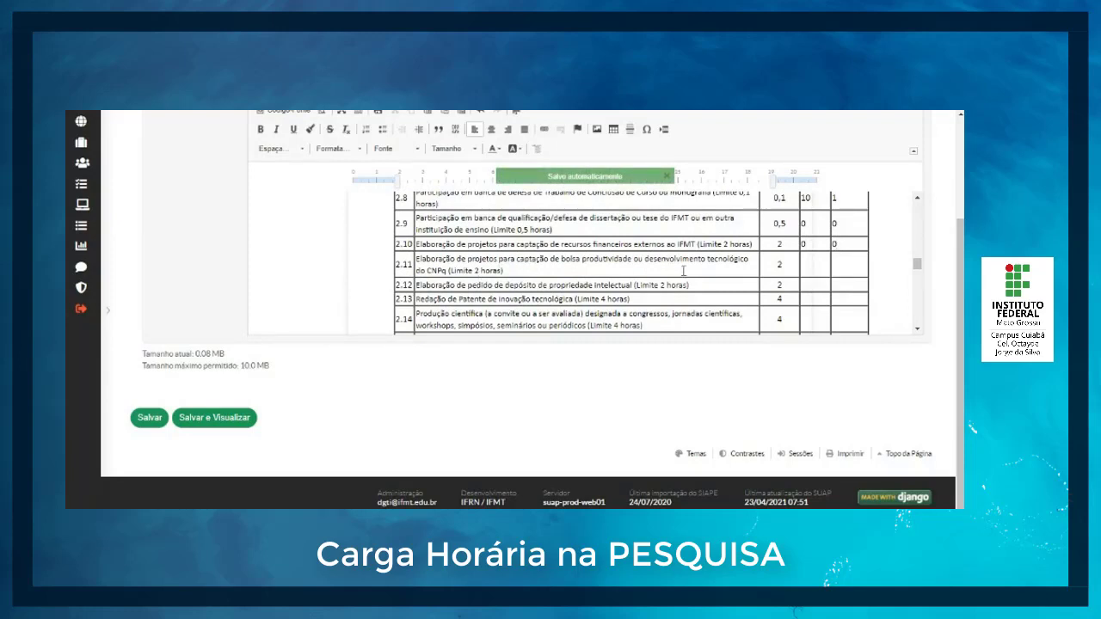
Step: Set item 2.11's quantity to 4 and CH Obtidas to 8, and item 2.12's quantity to 1 and CH Obtidas to 2
left_click(816, 267)
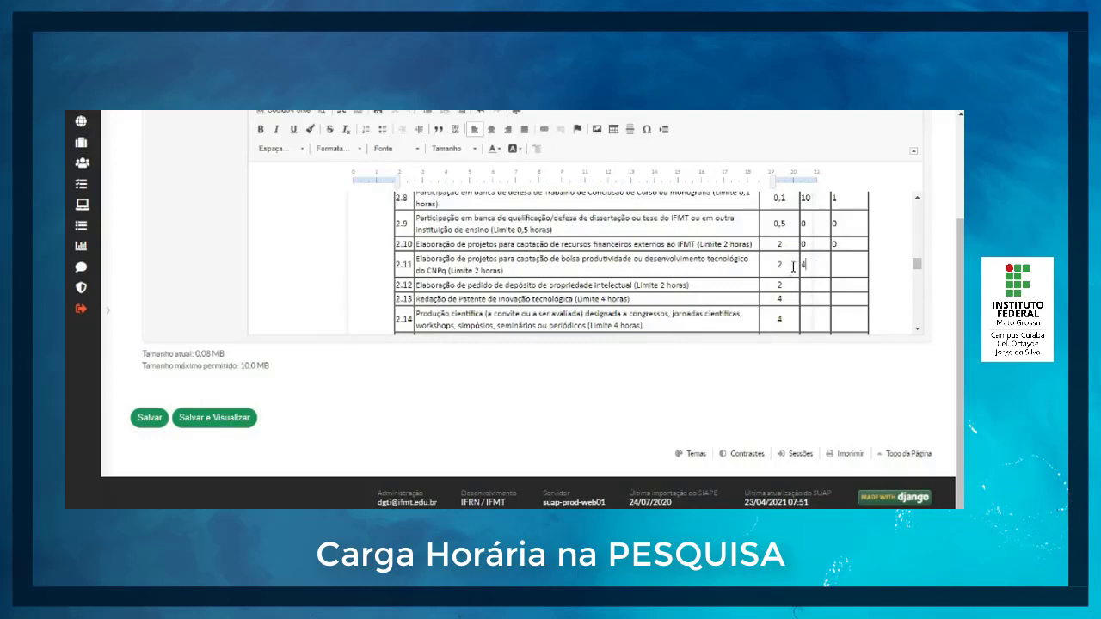
left_click(855, 269)
scroll(854, 270, "down", 1)
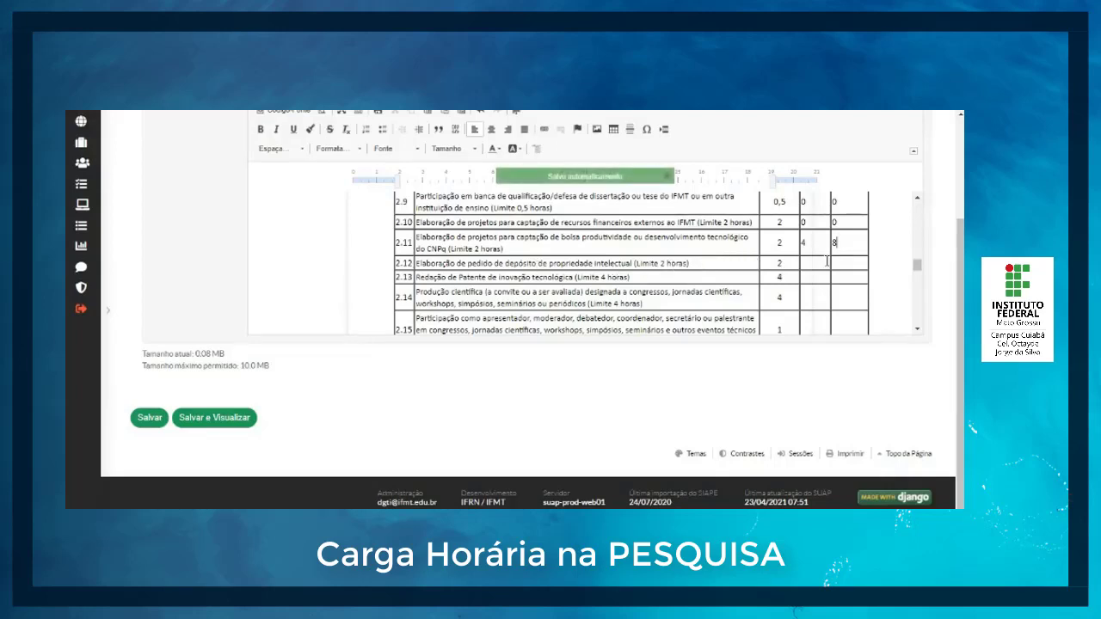
left_click(814, 266)
type("12")
key("BackSpace")
left_click(844, 264)
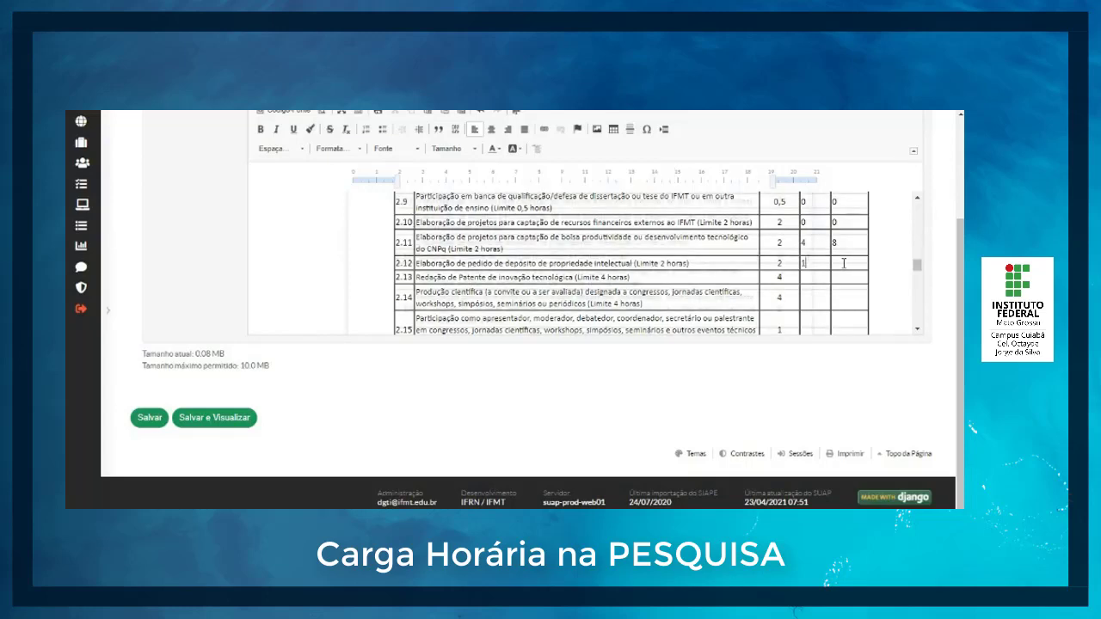
type("2")
Step: Set item 2.13's quantity to 4 and its CH Obtidas to 16
scroll(844, 264, "down", 1)
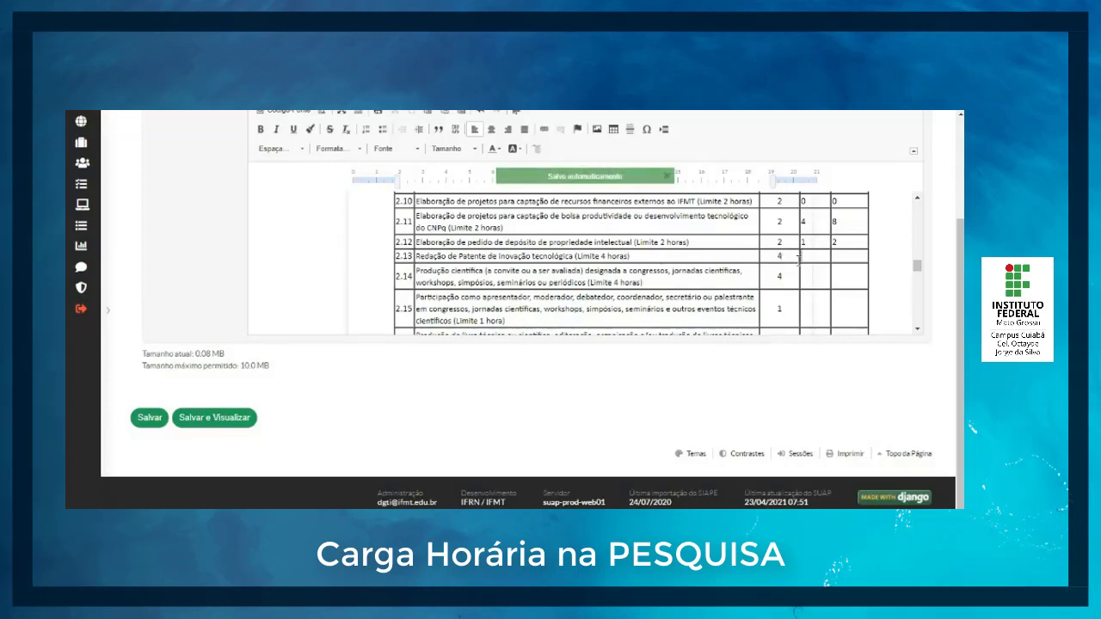
type("4")
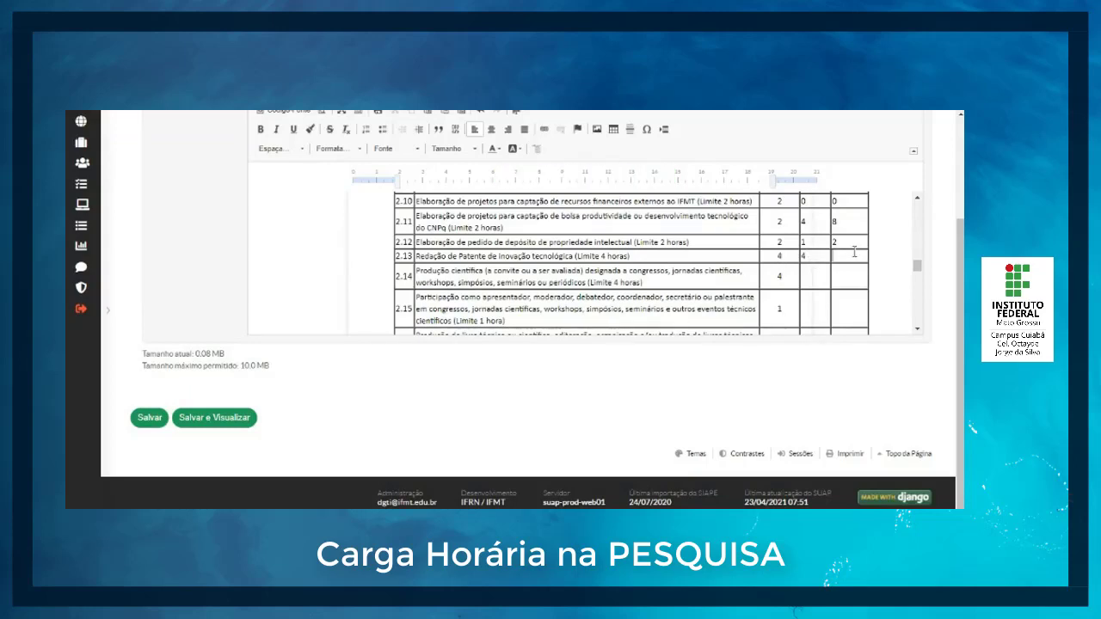
left_click(854, 252)
type("16")
Step: Try a Carga Horaria of 8 with a quantity of 2 for item 2.13, and set both back to 4
left_click(789, 257)
left_click(816, 256)
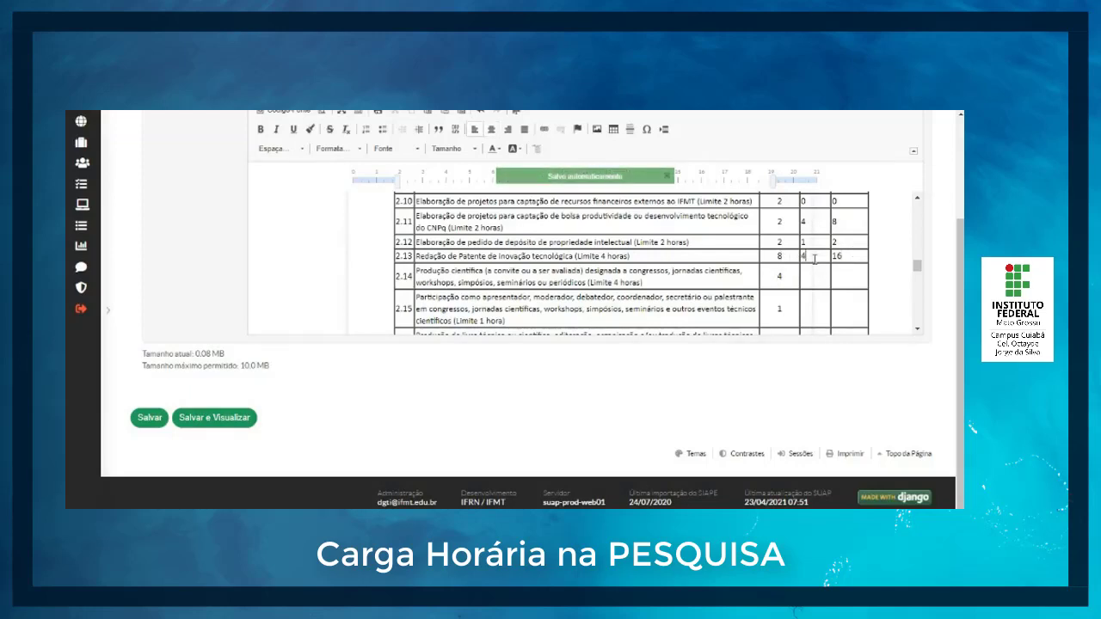
key("BackSpace")
type("2")
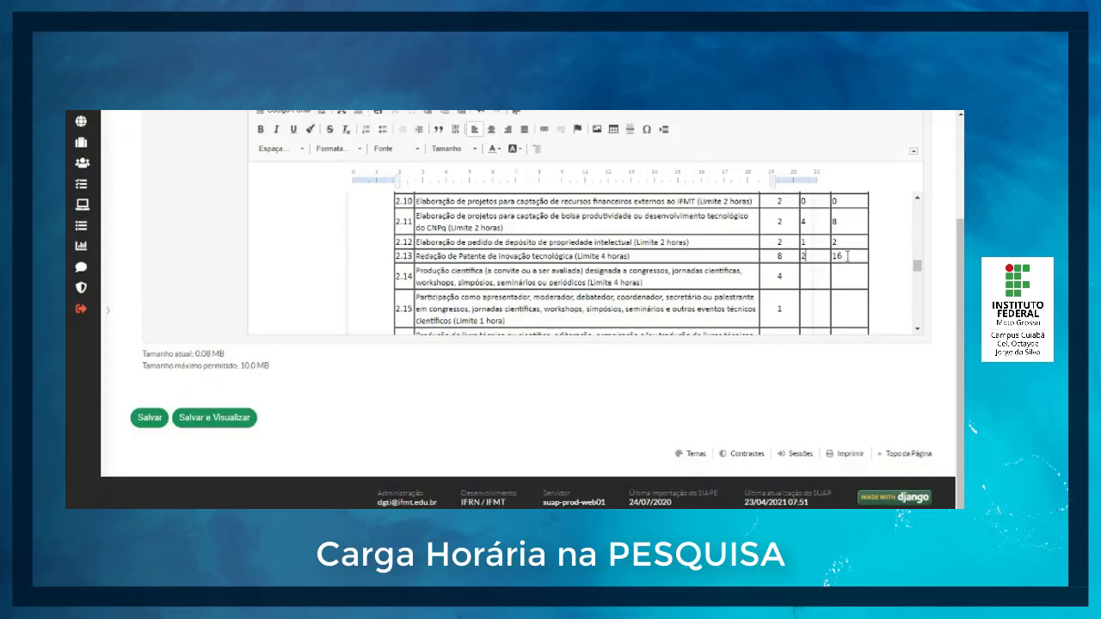
left_click(783, 256)
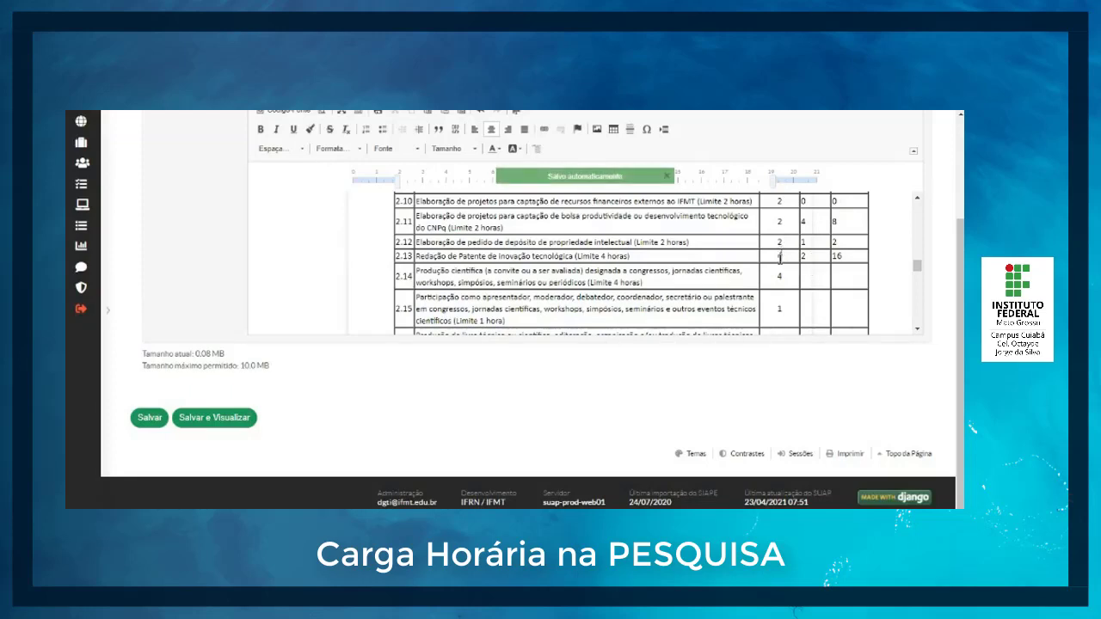
left_click(824, 256)
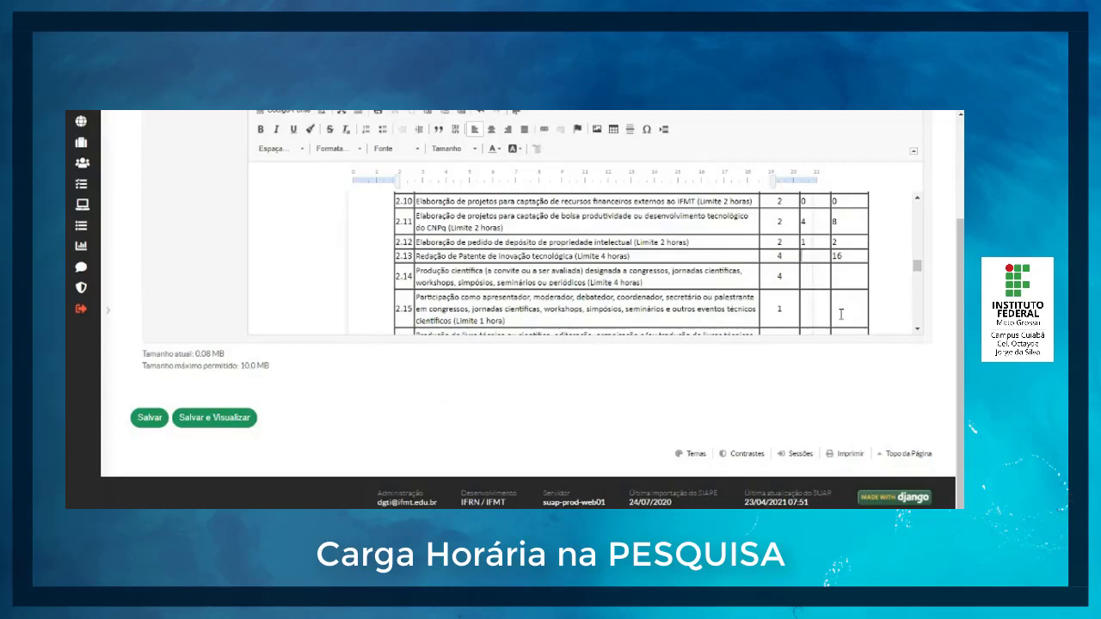
type("4")
Step: Check the resolution PDF's research hour limits at 50% zoom, and review the remaining research items down to the total in the PIT document
mouse_move(525, 506)
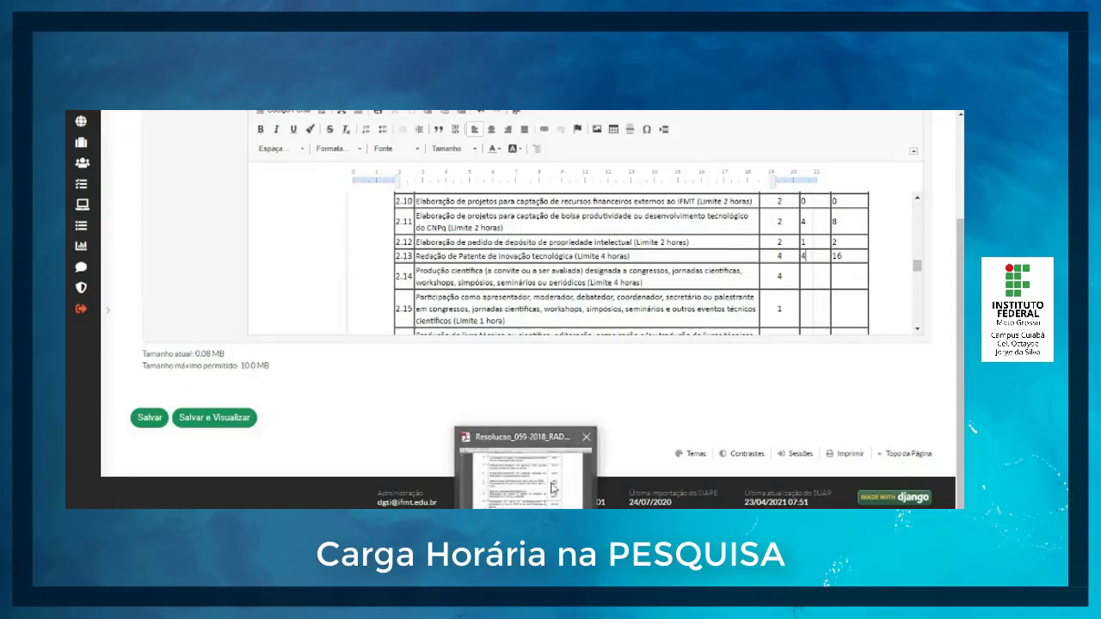
left_click(552, 488)
left_click(558, 85)
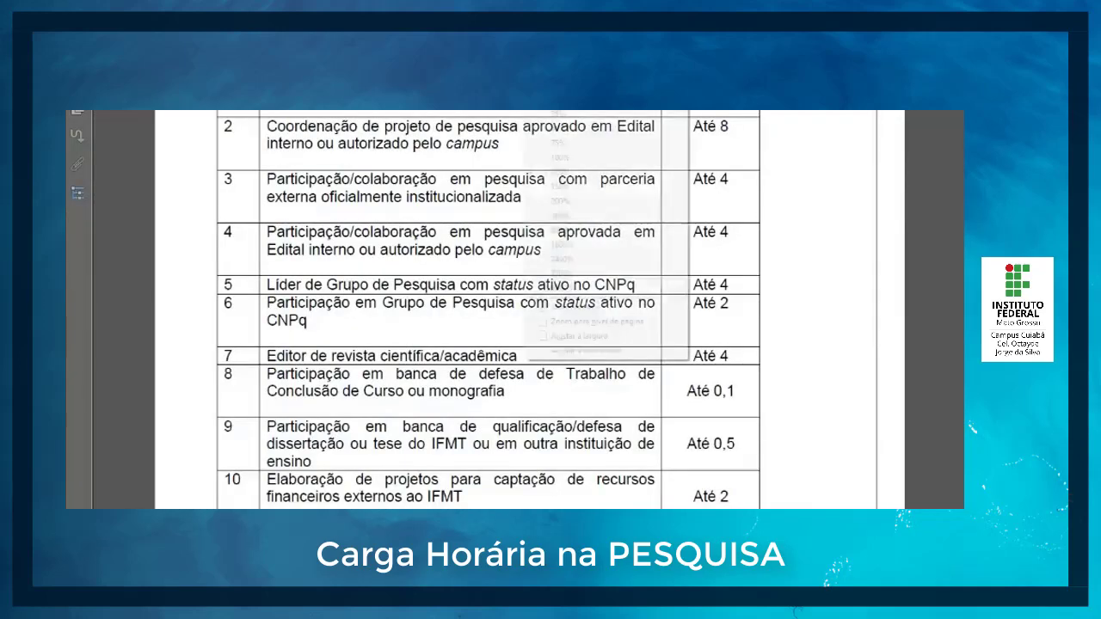
left_click(560, 131)
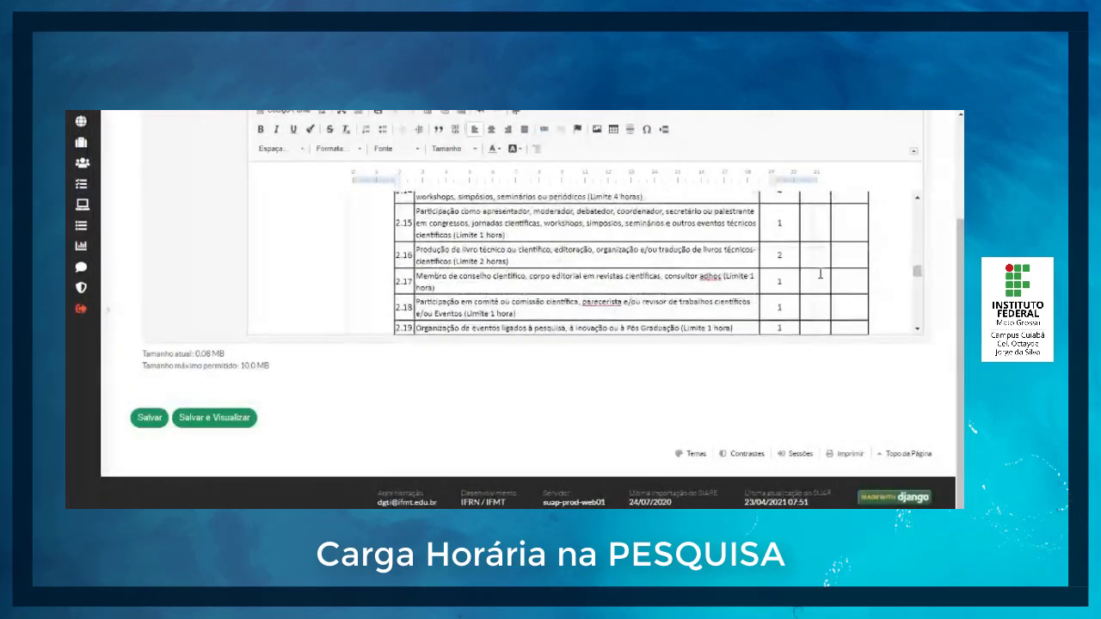
scroll(817, 275, "down", 2)
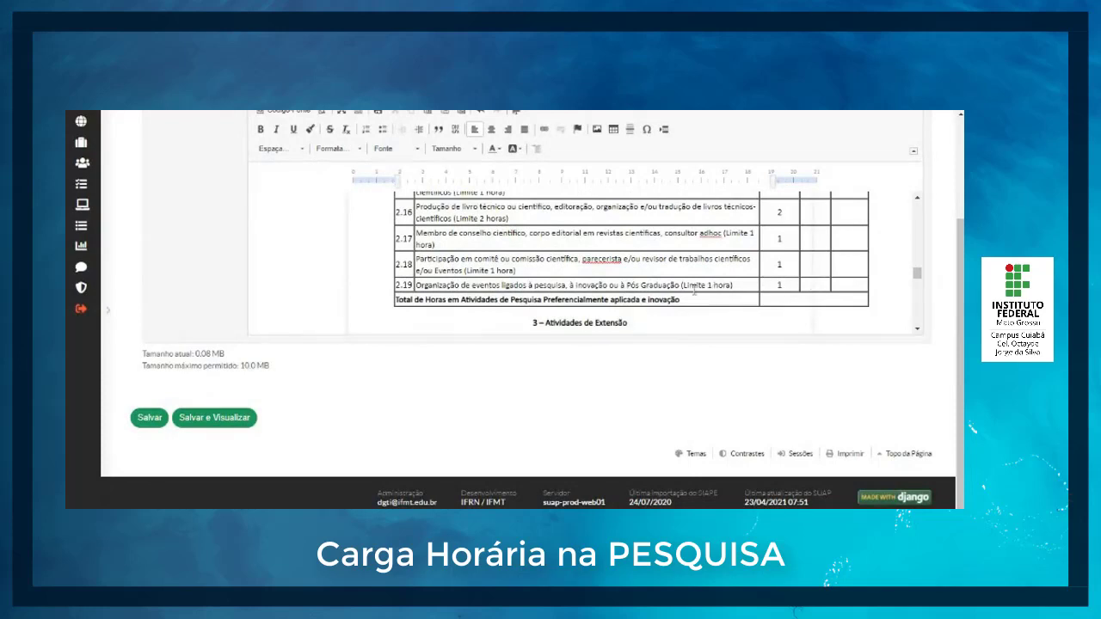
Step: Set item 2.19's quantity and CH Obtidas to 10, and the total research hours to 20
left_click(811, 286)
type("10")
left_click(852, 286)
type("10")
left_click(781, 300)
type("20")
Step: Set the quantity and CH Obtidas of research items 2.1 and 2.2 to 0
scroll(854, 286, "up", 5)
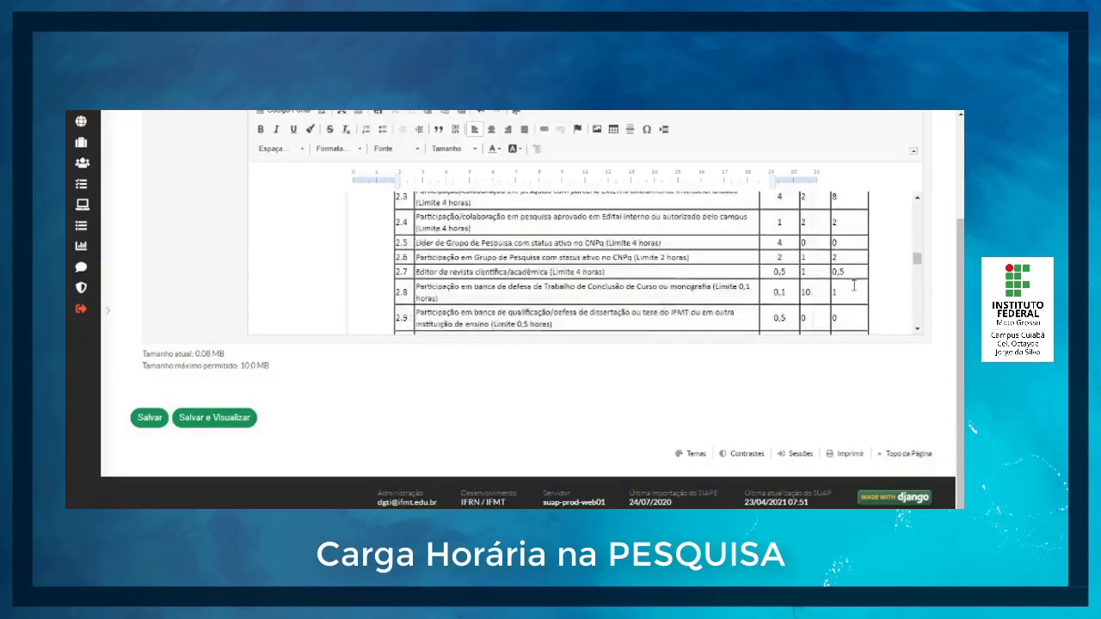
scroll(854, 287, "up", 4)
scroll(854, 287, "down", 2)
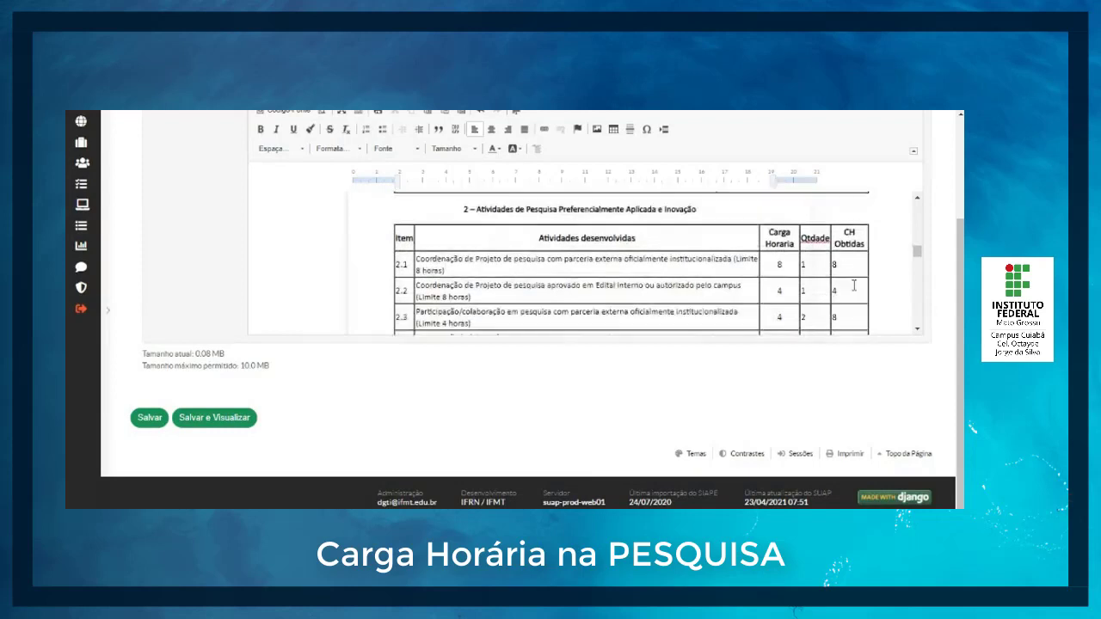
left_click(807, 268)
key("BackSpace")
type("0")
key("Tab")
type("0")
left_click(819, 295)
key("BackSpace")
type("0")
key("Tab")
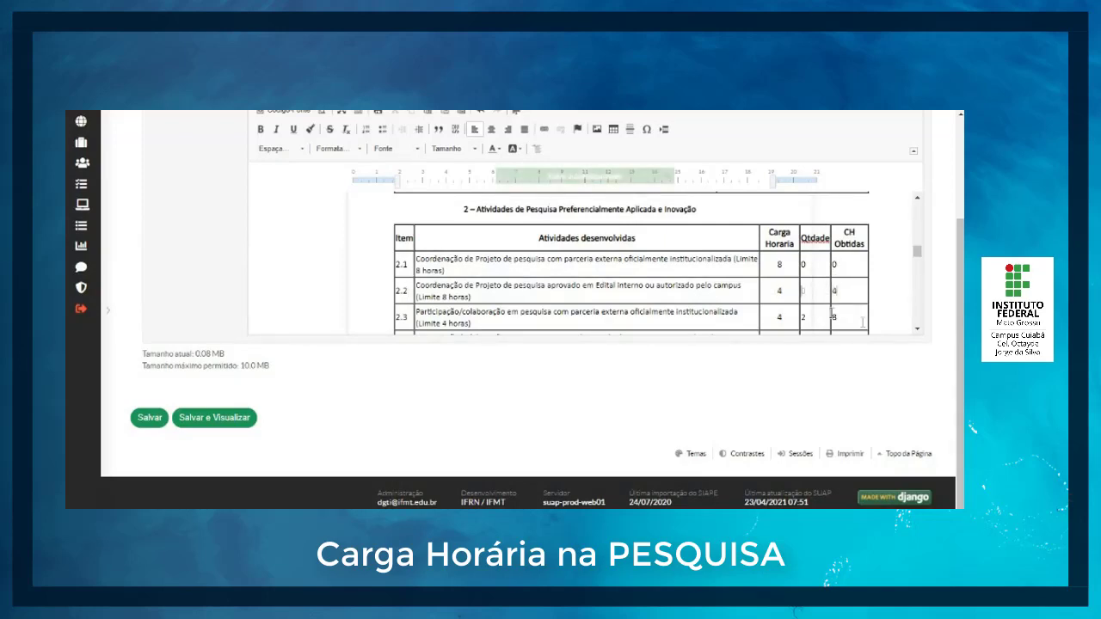
type("0")
Step: Set the quantity and CH Obtidas of research items 2.3 and 2.4 to 0
left_click(858, 316)
key("BackSpace")
type("0")
left_click(813, 319)
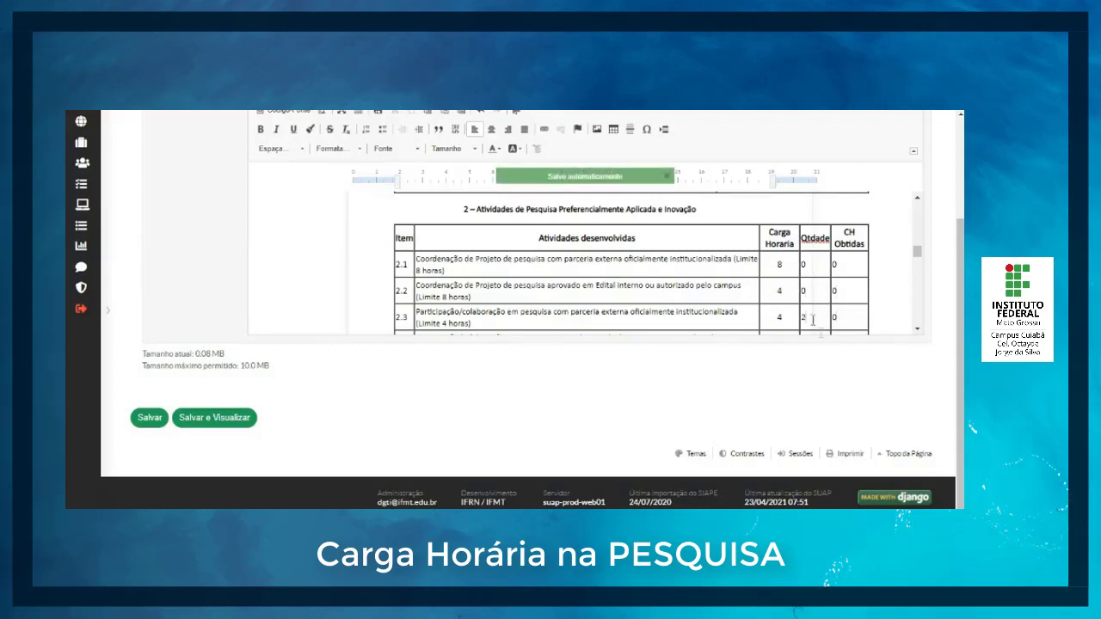
key("BackSpace")
type("0")
scroll(813, 319, "down", 1)
left_click(815, 257)
key("BackSpace")
type("0")
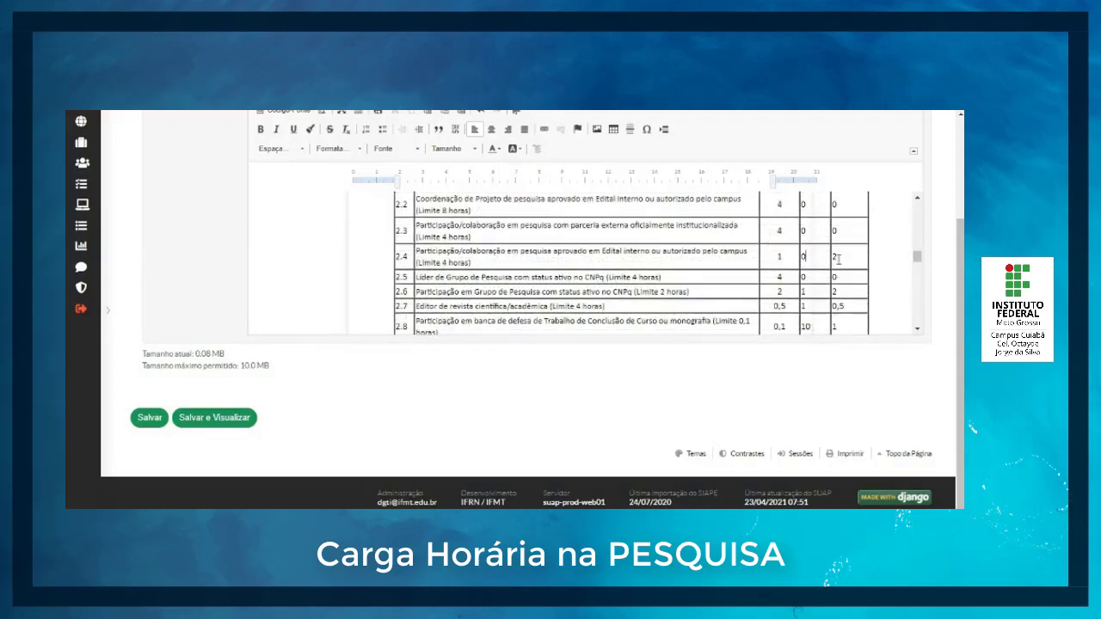
Step: Set the quantity and CH Obtidas of research items 2.6 and 2.7 to 0
left_click(819, 293)
key("BackSpace")
type("0")
left_click(845, 293)
scroll(845, 293, "down", 1)
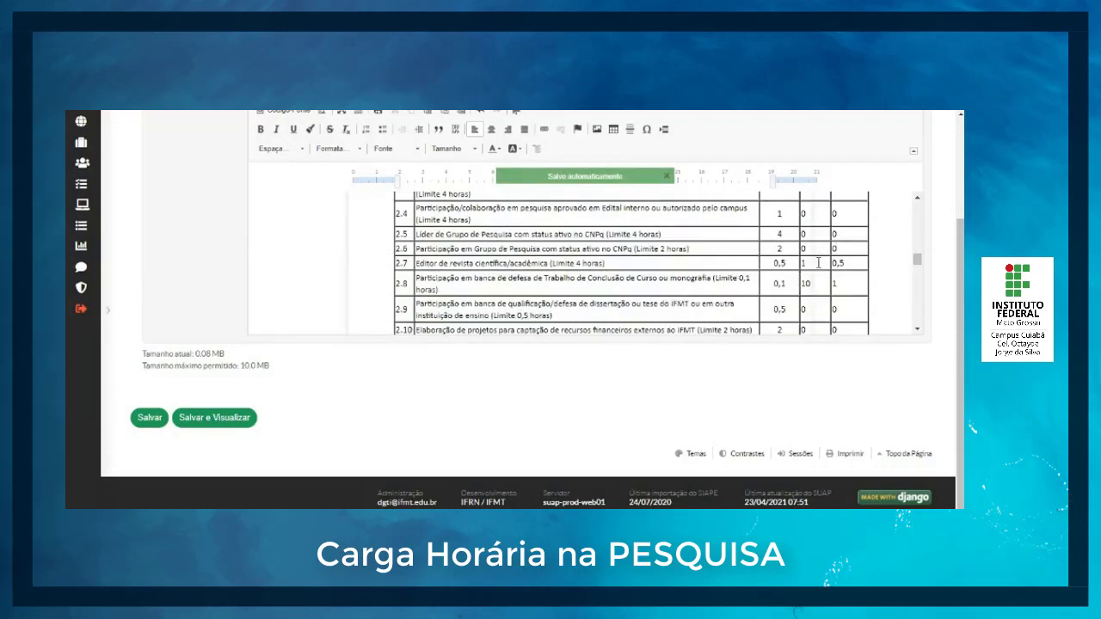
key("BackSpace")
type("0")
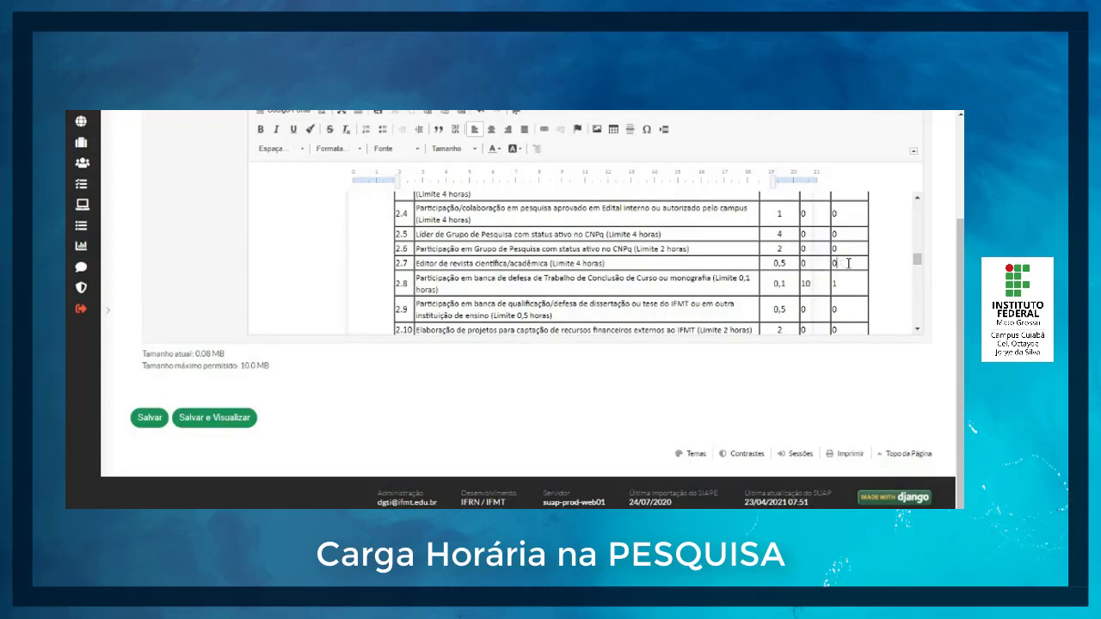
Step: Set the CH Obtidas of items 2.13, 2.12 and 2.11 to 0
scroll(836, 290, "down", 2)
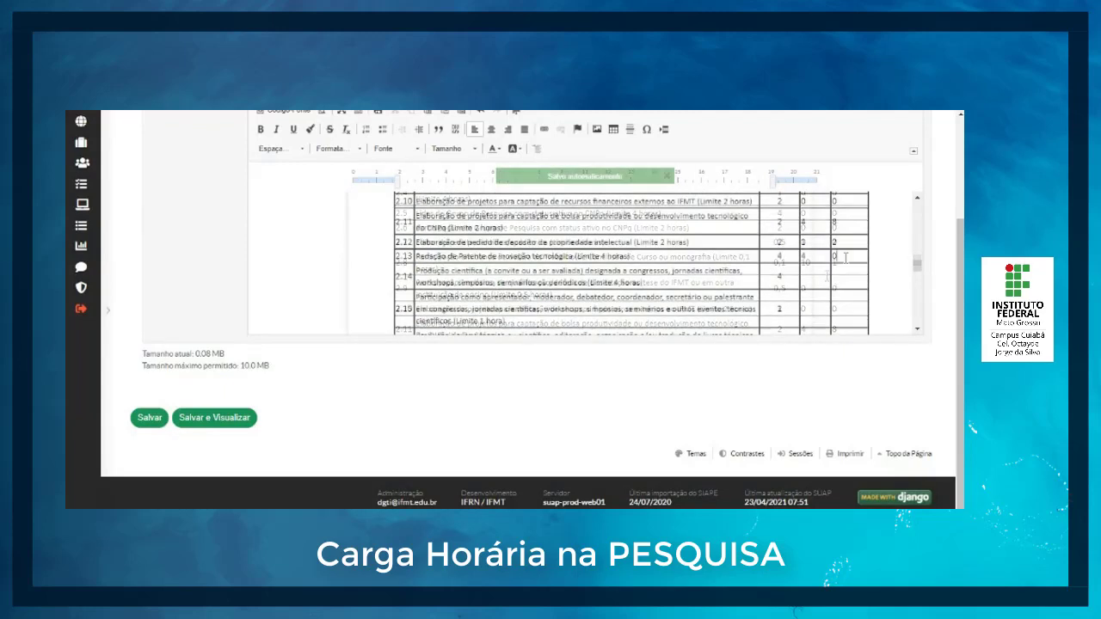
left_click(845, 246)
key("BackSpace")
type("0")
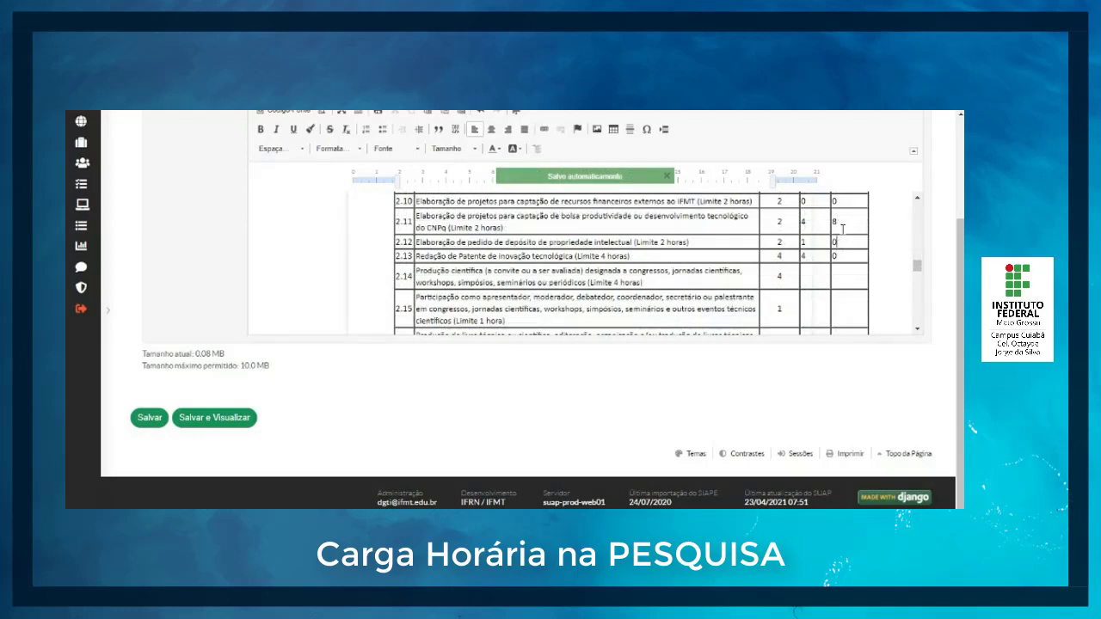
left_click(842, 225)
key("BackSpace")
type("0")
Step: Set the quantities of items 2.11, 2.12 and 2.13 to 0
left_click(818, 224)
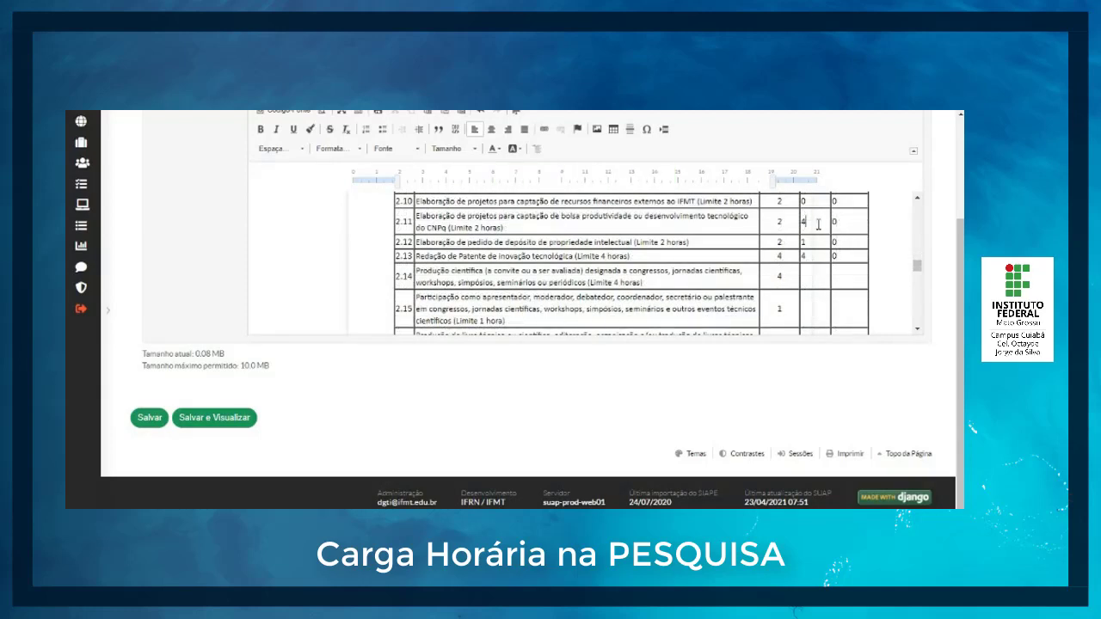
key("BackSpace")
type("0")
key("BackSpace")
type("0")
left_click(819, 257)
key("BackSpace")
type("0")
Step: Fill in 0 for the quantity and CH Obtidas of items 2.14 and 2.15
scroll(828, 272, "down", 1)
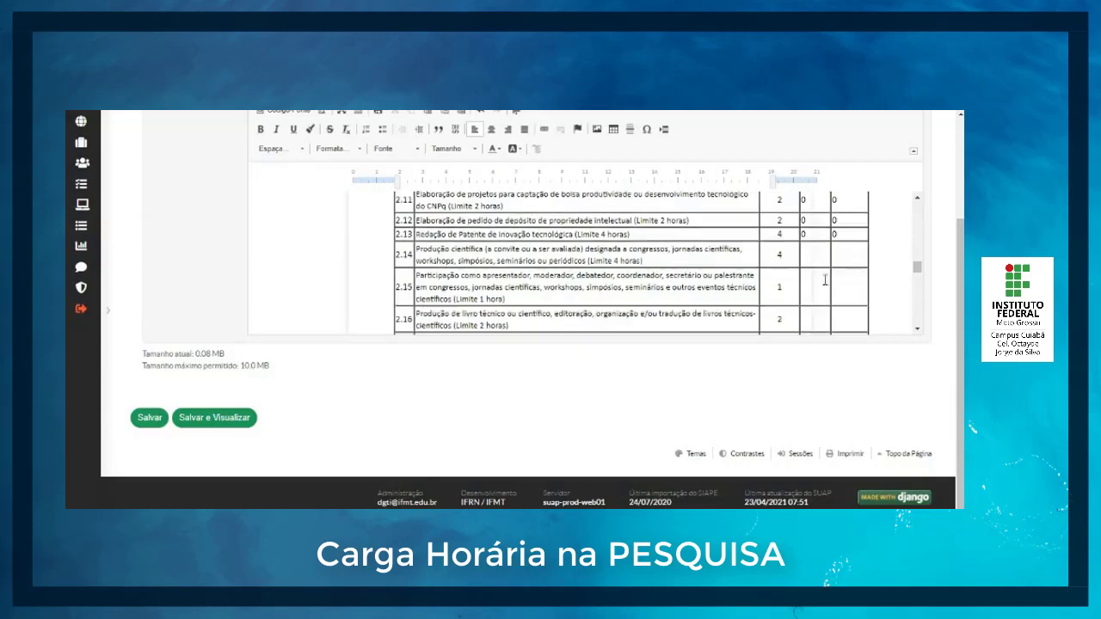
left_click(820, 258)
type("0")
left_click(852, 258)
type("0")
left_click(824, 288)
type("0")
left_click(852, 287)
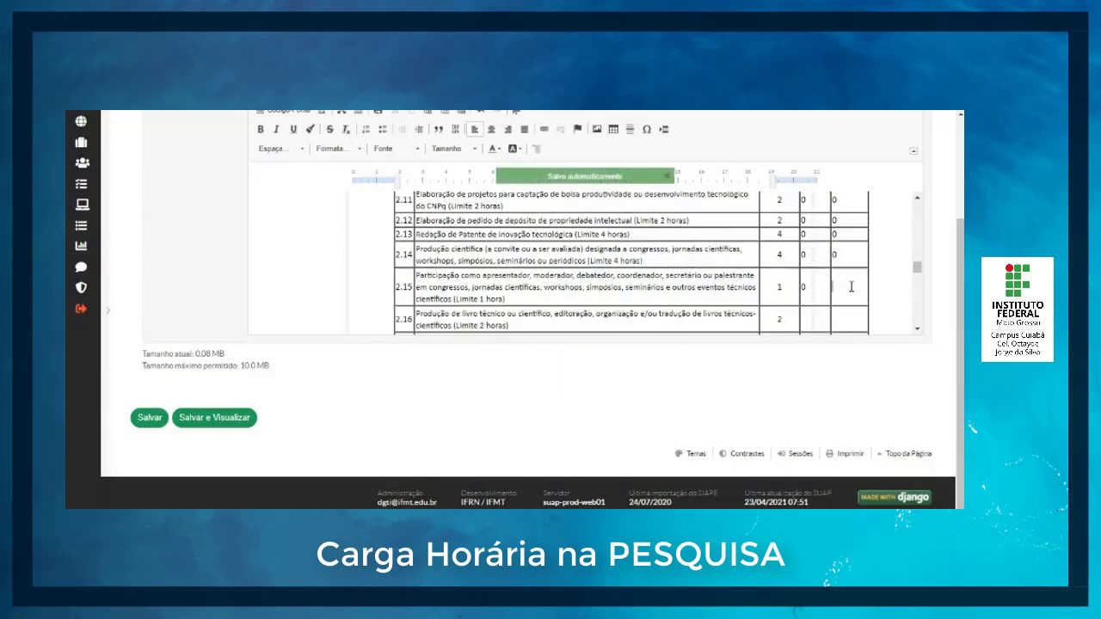
type("0")
Step: Fill in 0 for the quantity and CH Obtidas of items 2.16 and 2.17
scroll(851, 284, "down", 1)
left_click(810, 273)
type("0")
left_click(855, 276)
type("0")
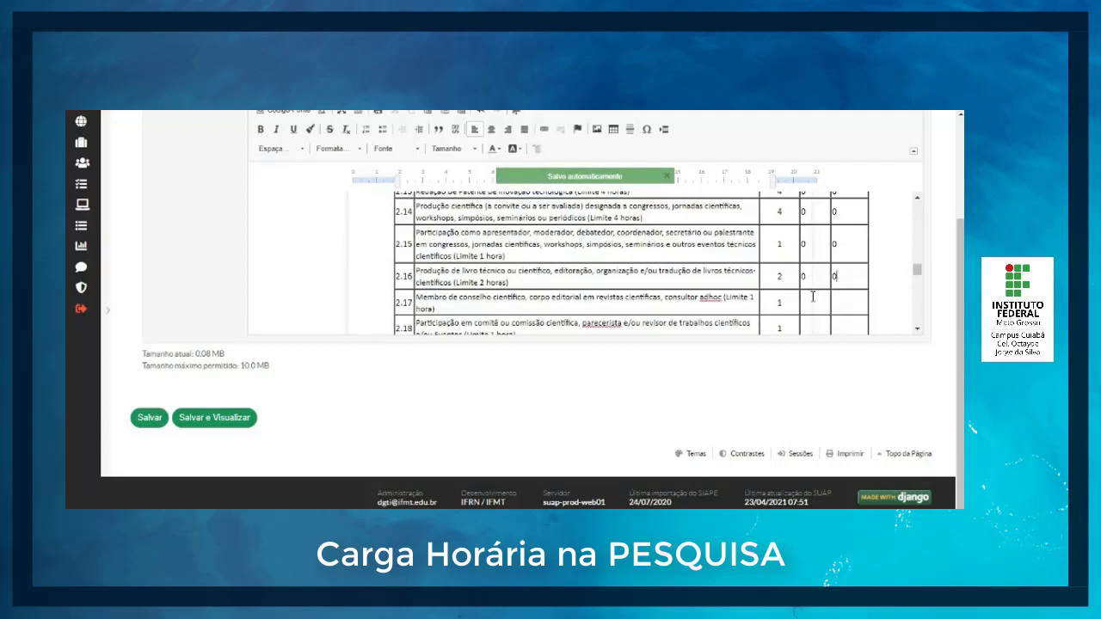
scroll(826, 284, "down", 2)
left_click(809, 241)
type("0")
left_click(862, 242)
Step: Set item 2.18's quantity and CH Obtidas to 0, and item 2.19's quantity and CH Obtidas to 1
type("0")
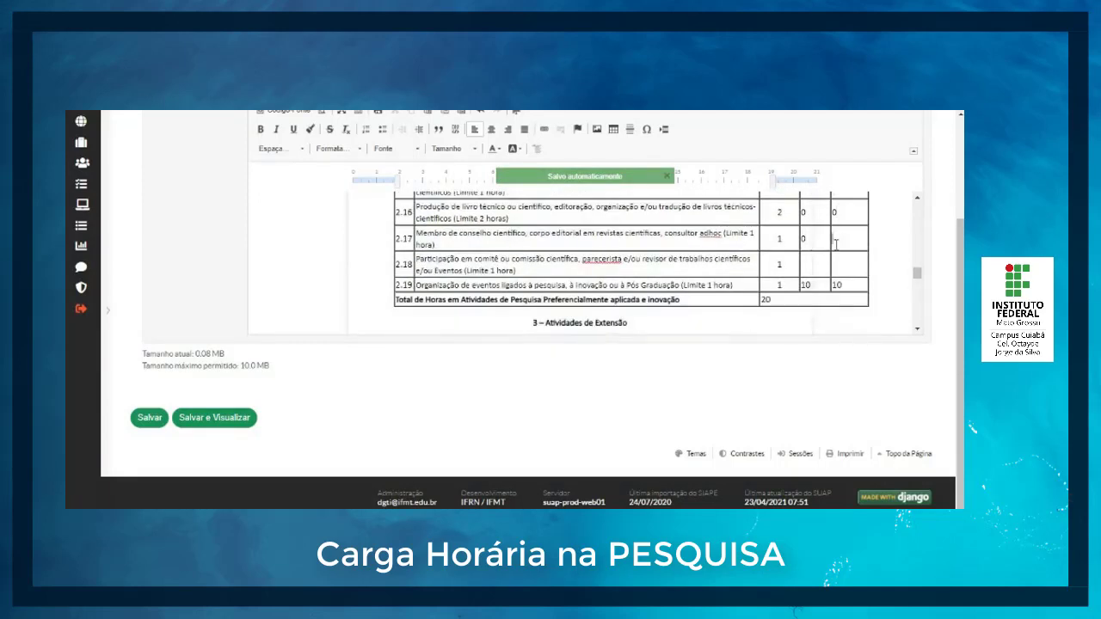
left_click(813, 264)
type("0")
left_click(843, 266)
type("0")
left_click(821, 285)
key("BackSpace")
key("BackSpace")
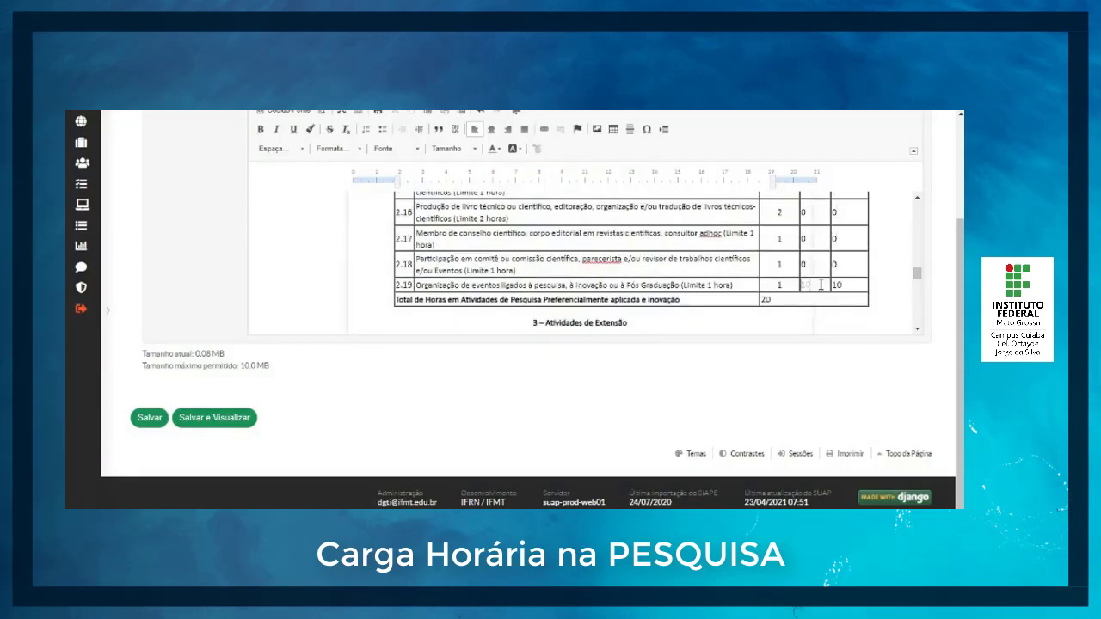
type("1")
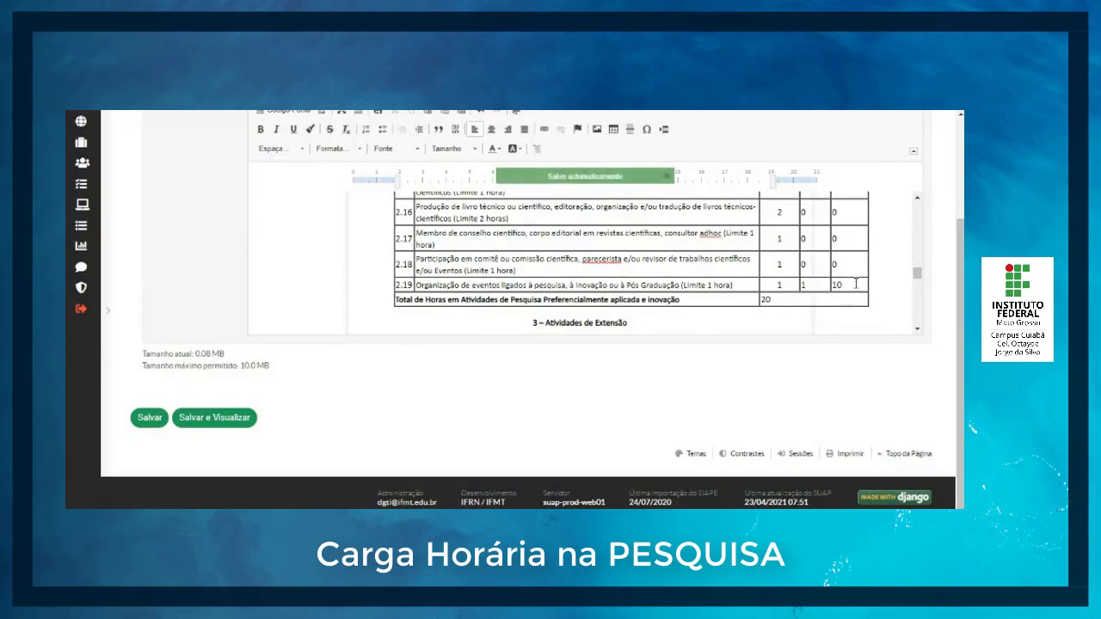
key("BackSpace")
type("1")
Step: Review the CH Obtidas values of the research items and set the total research hours to 2
scroll(849, 295, "up", 3)
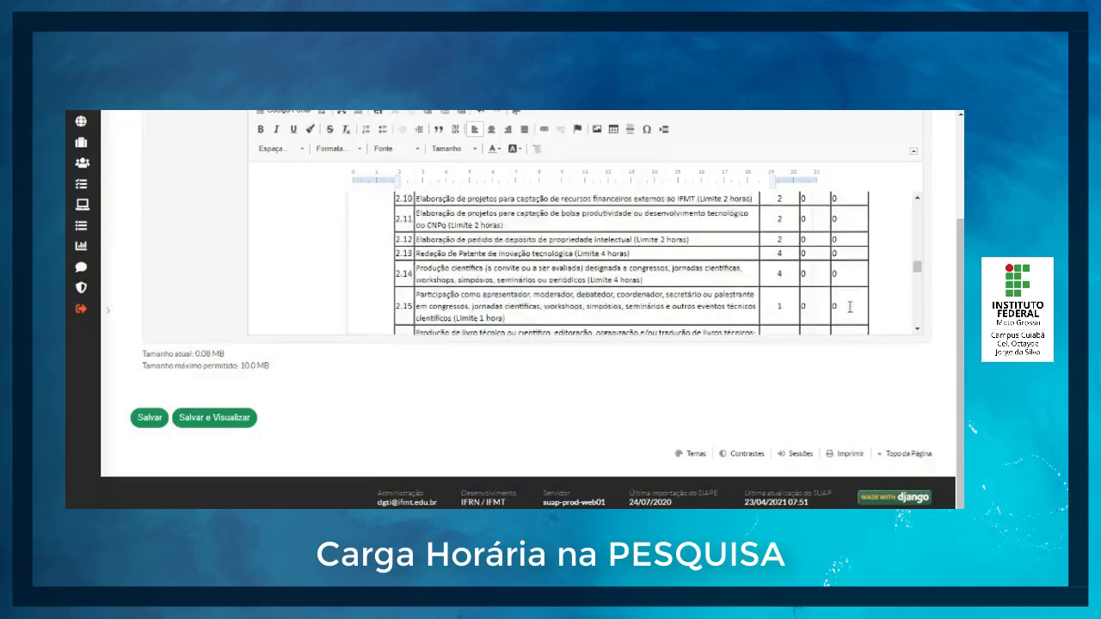
scroll(849, 307, "up", 3)
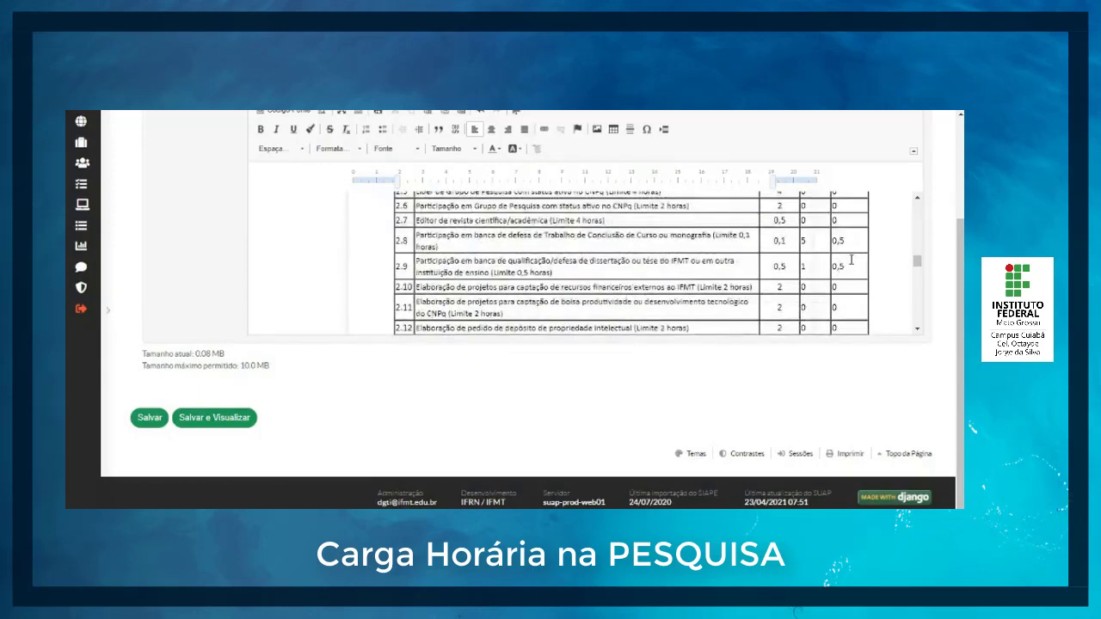
scroll(851, 260, "up", 3)
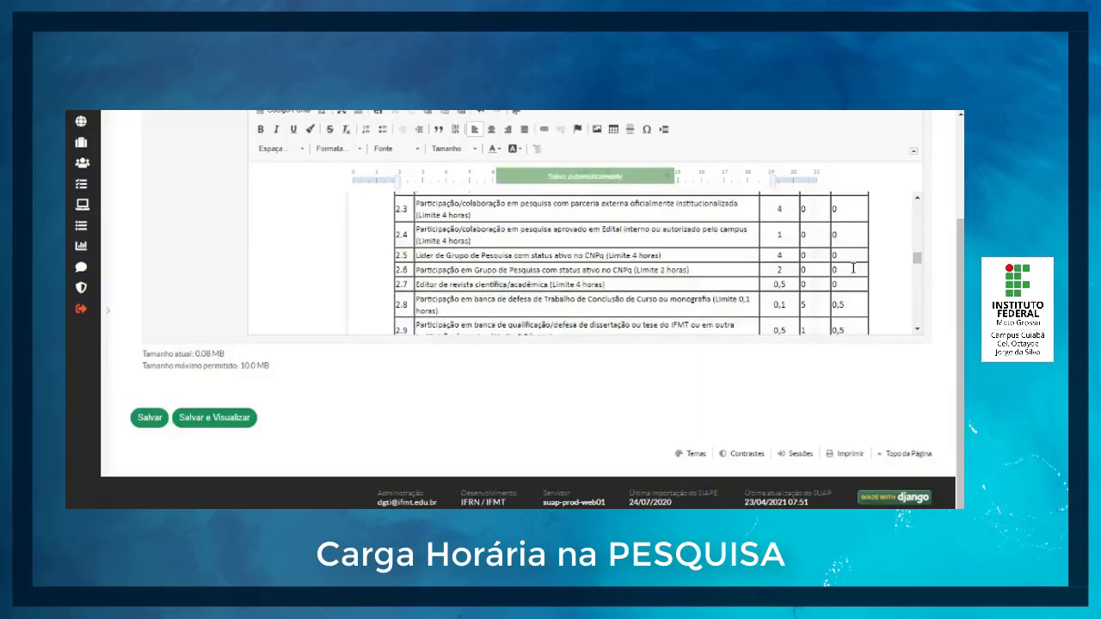
scroll(853, 269, "up", 2)
scroll(852, 280, "down", 4)
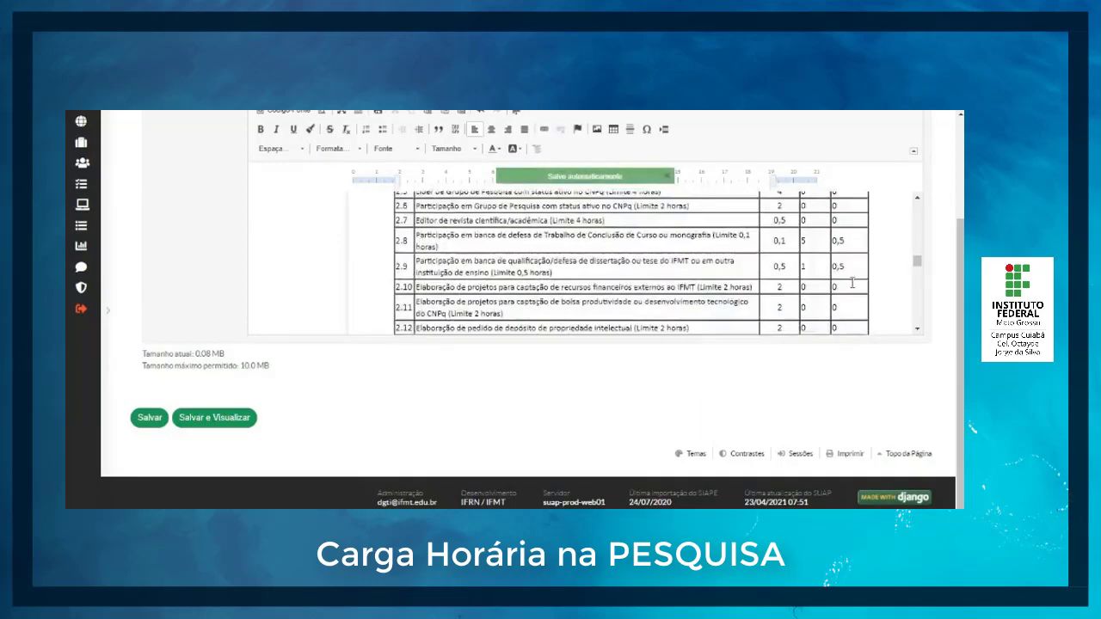
scroll(852, 284, "down", 8)
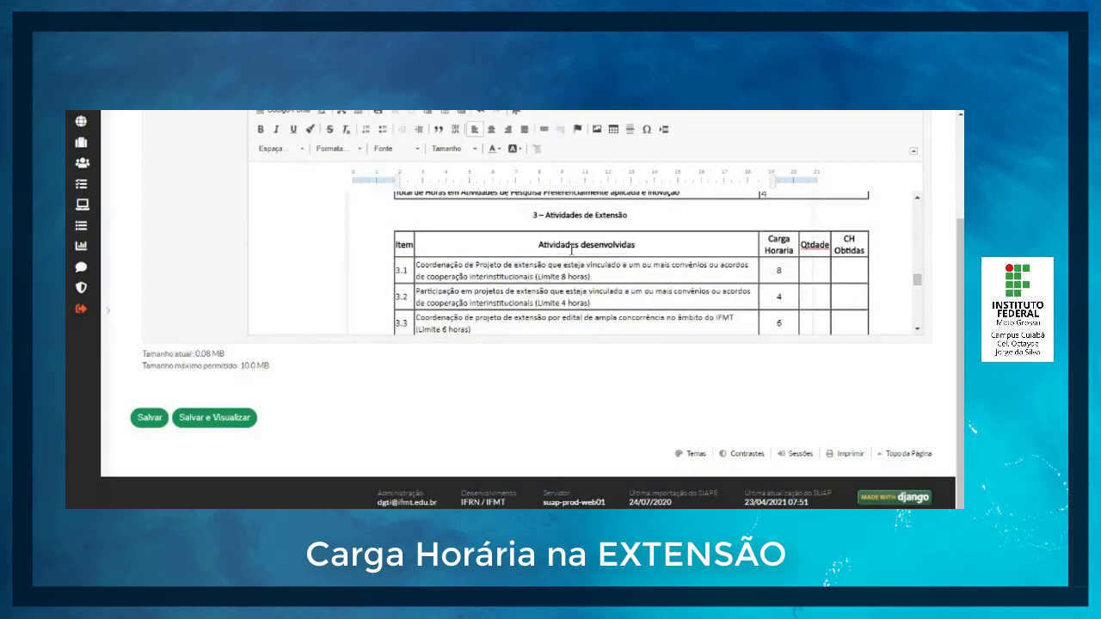
Step: Switch to the resolution PDF to check the hour limits for extension activities
scroll(576, 250, "down", 1)
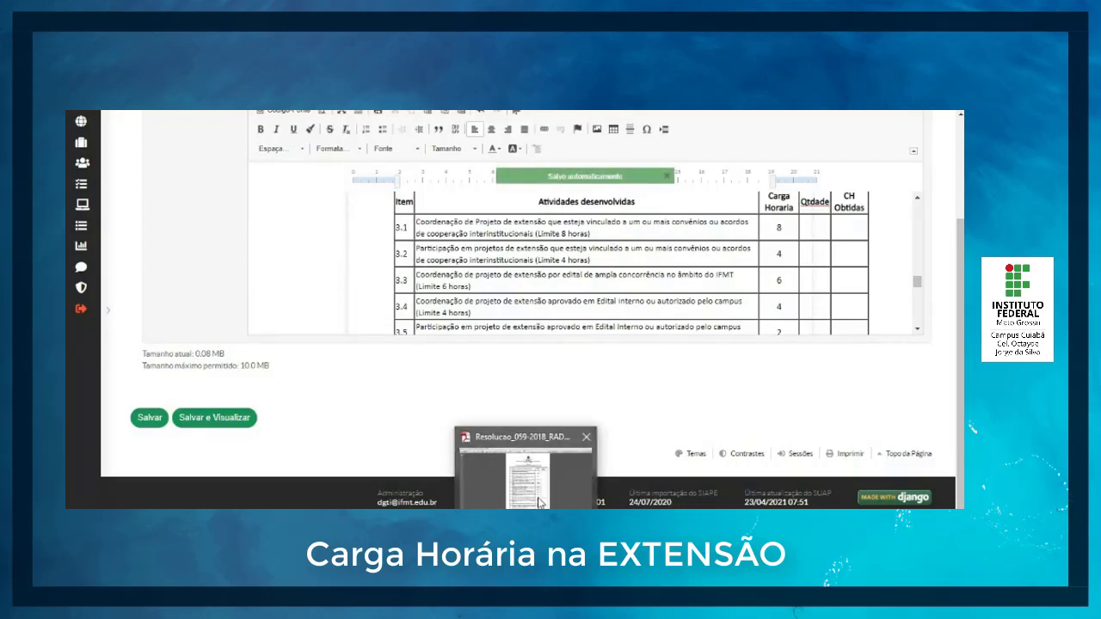
left_click(533, 499)
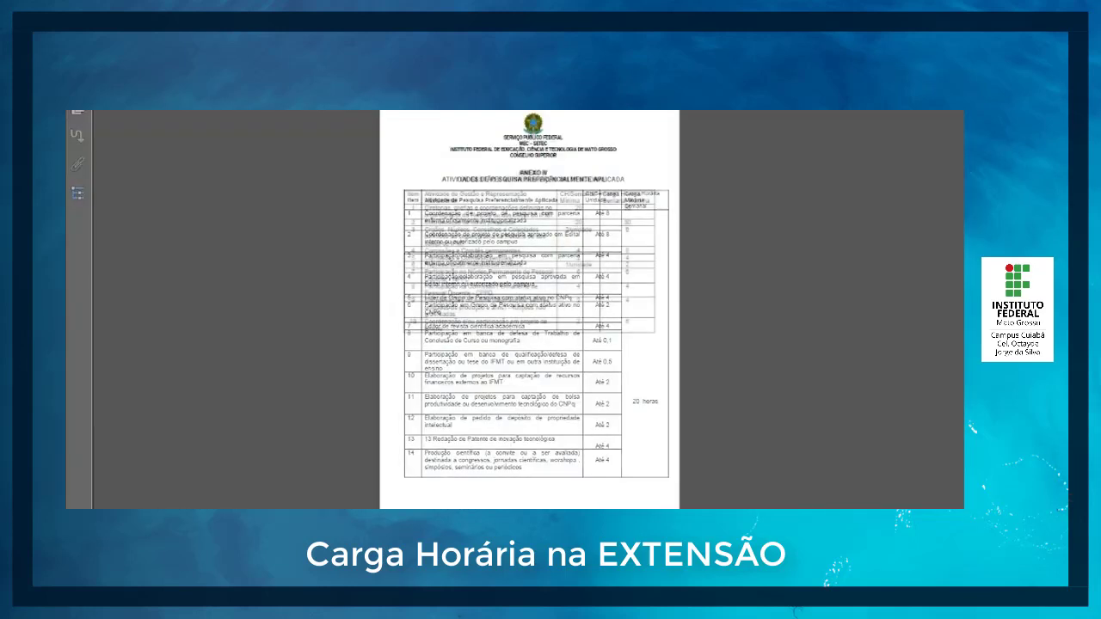
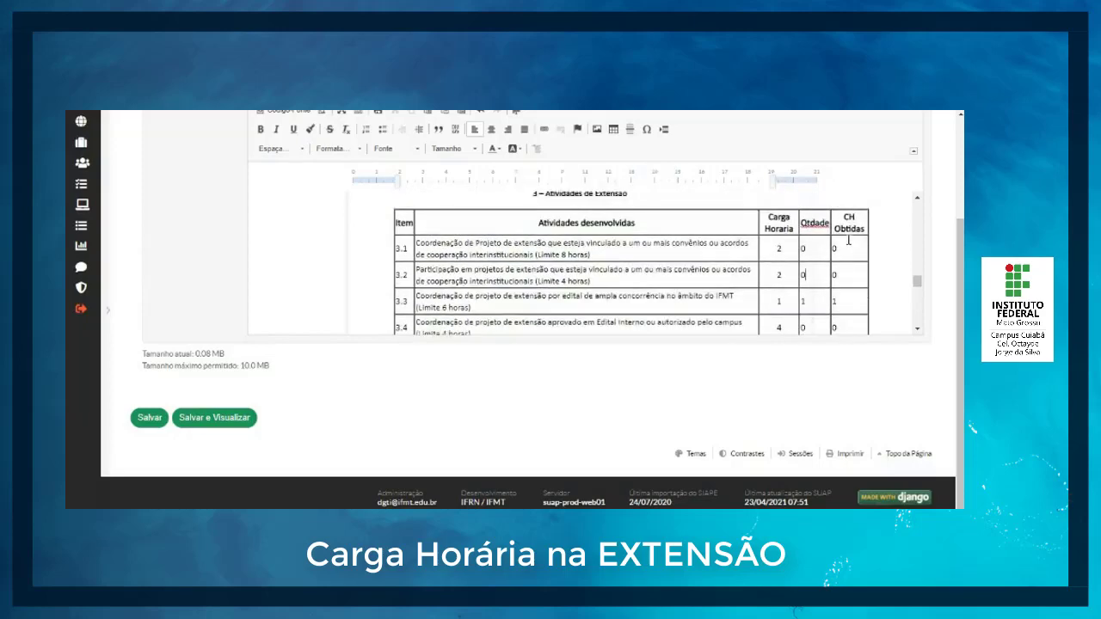
Step: Set the total hours in extension activities to 5 and recheck the hours entered for the extension items
scroll(850, 251, "down", 5)
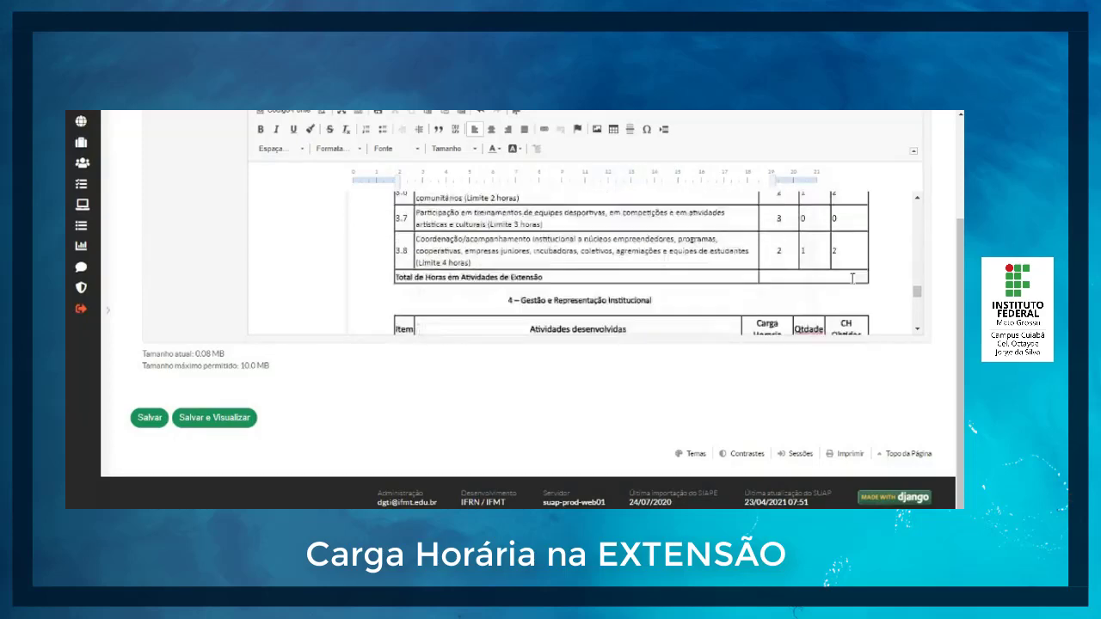
left_click(829, 275)
type("5")
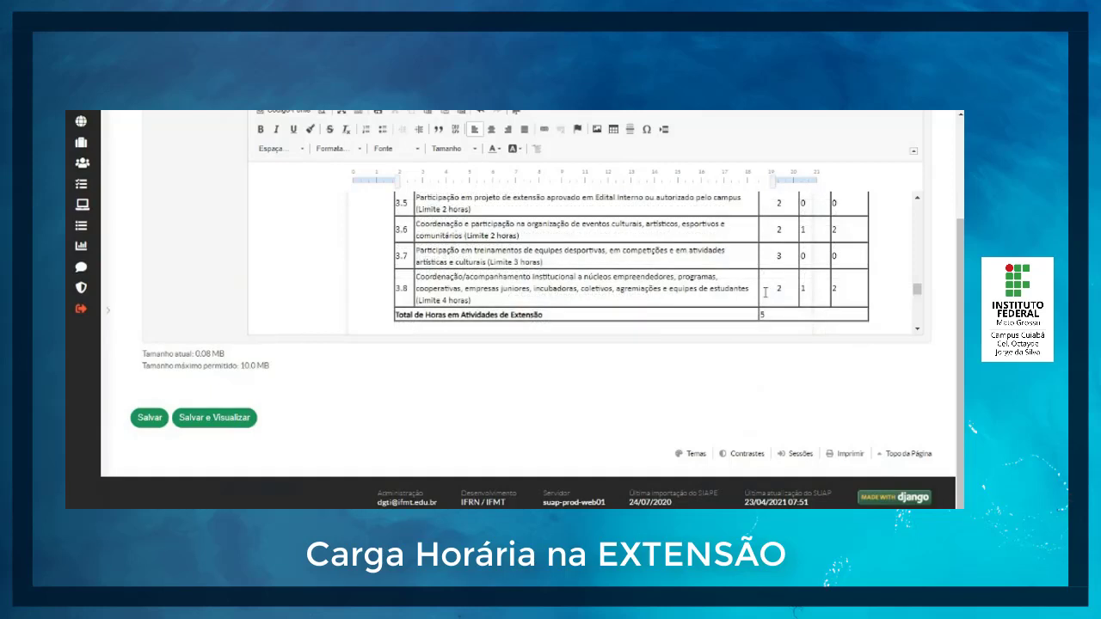
scroll(765, 292, "up", 3)
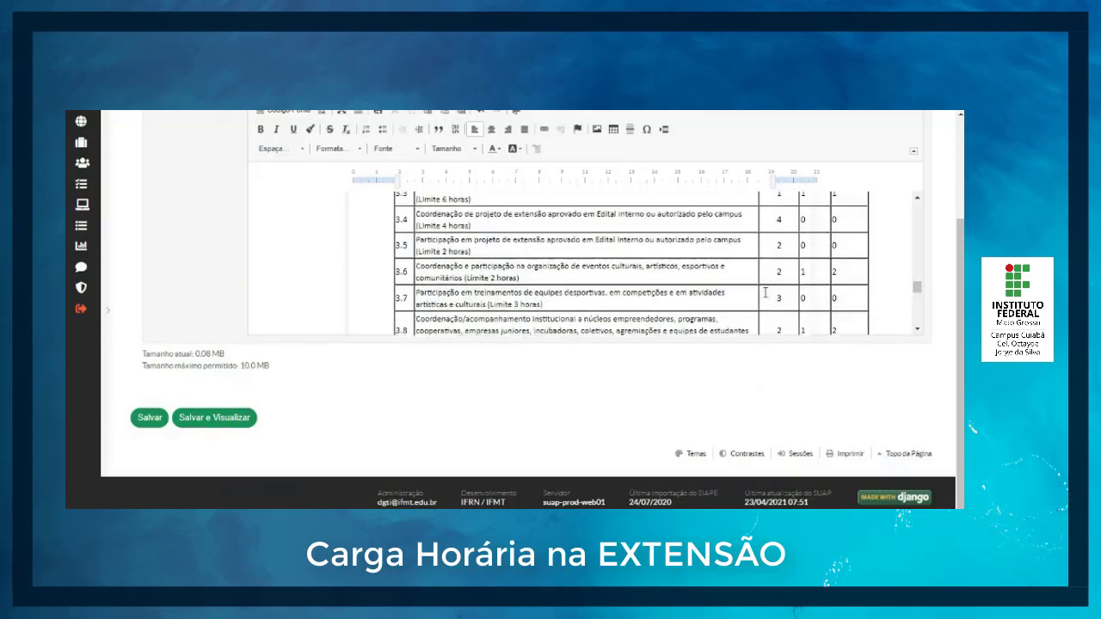
scroll(765, 292, "up", 1)
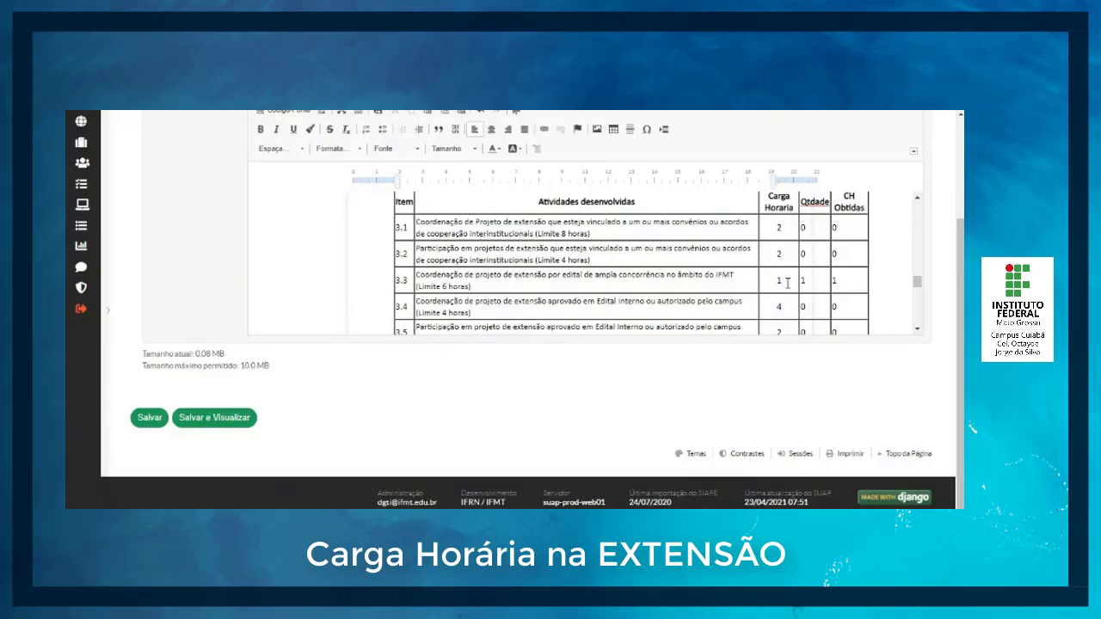
scroll(787, 284, "down", 3)
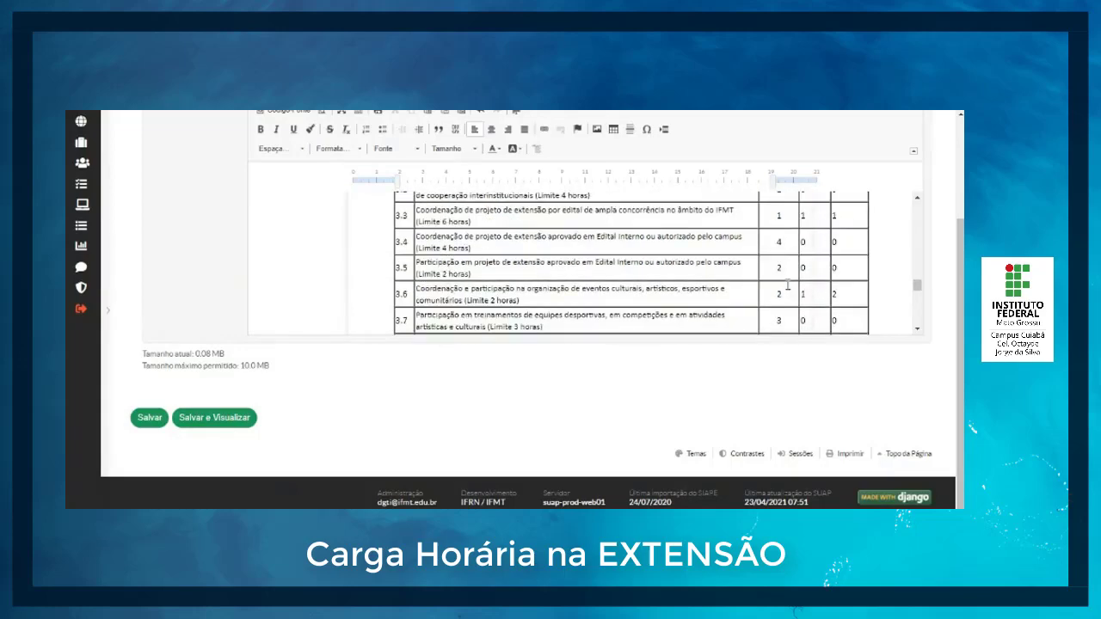
scroll(788, 284, "down", 5)
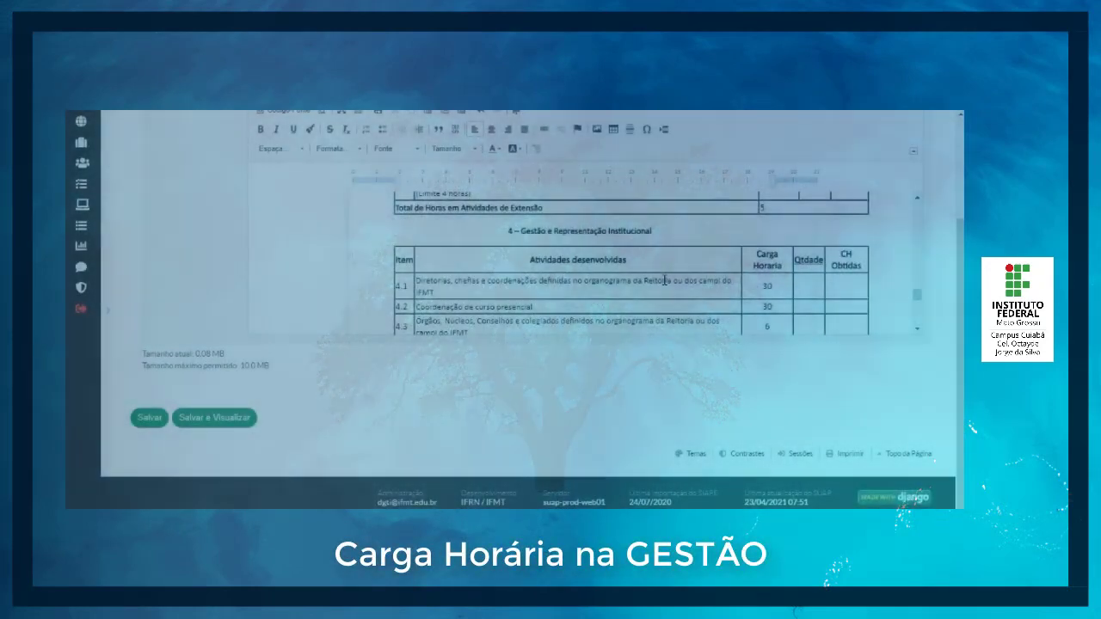
Step: Switch to the resolution PDF and check the weekly hour limits for management and institutional representation in Anexo IV
scroll(677, 248, "up", 1)
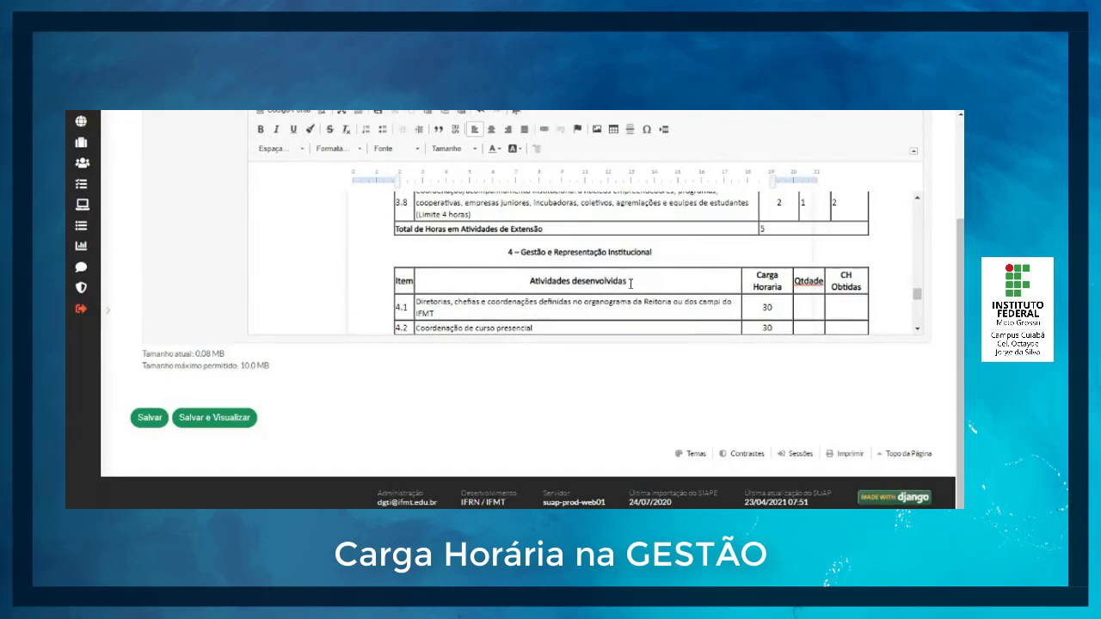
scroll(631, 283, "down", 2)
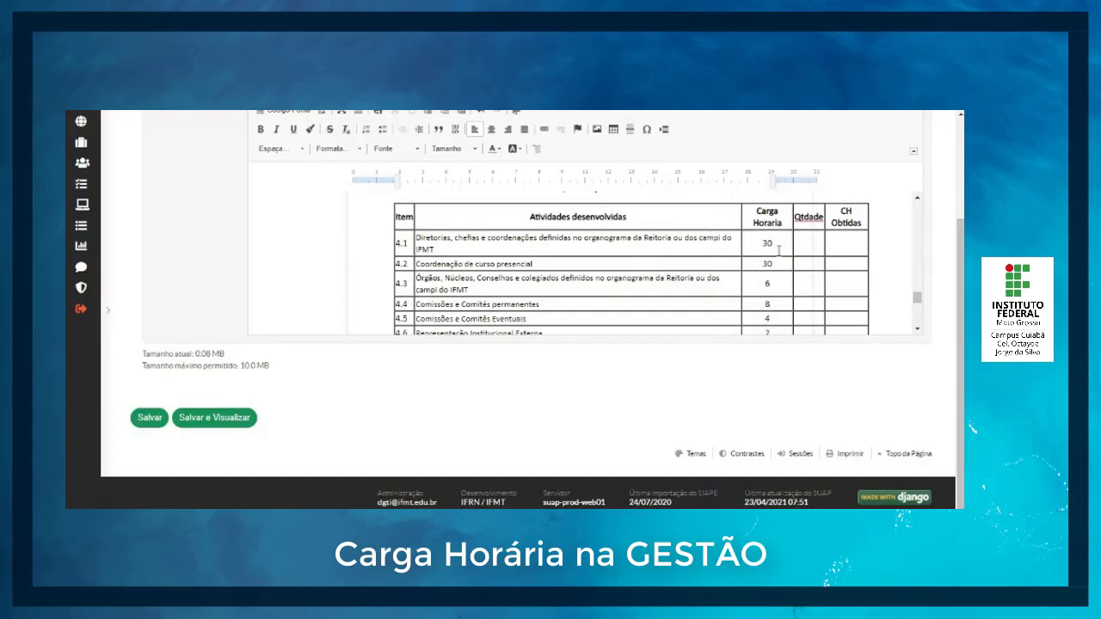
scroll(770, 275, "down", 1)
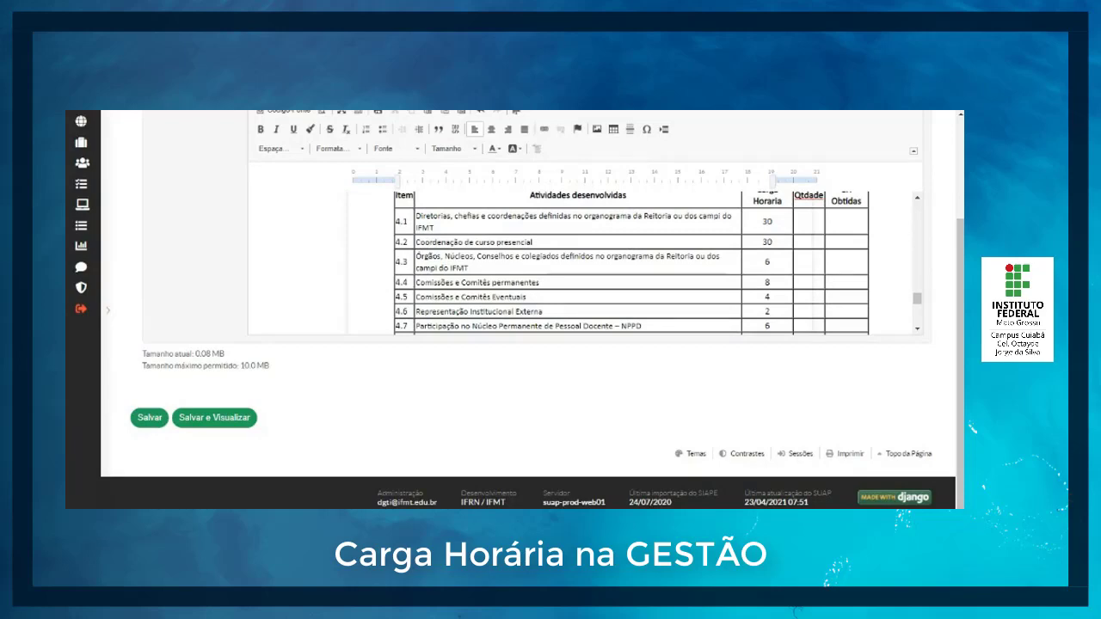
left_click(522, 483)
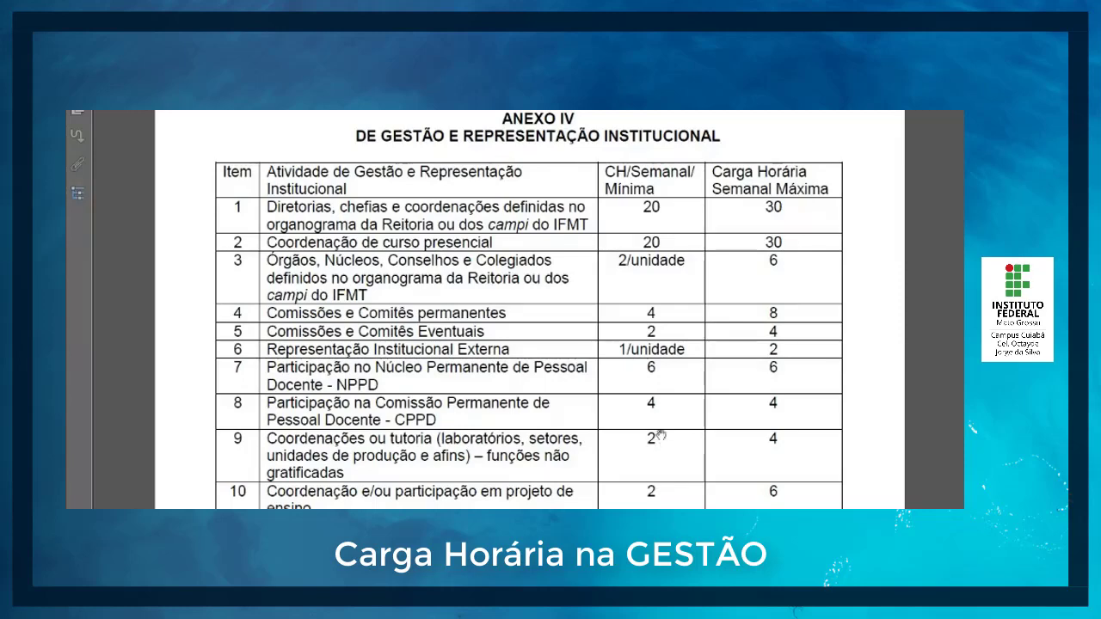
scroll(660, 436, "down", 1)
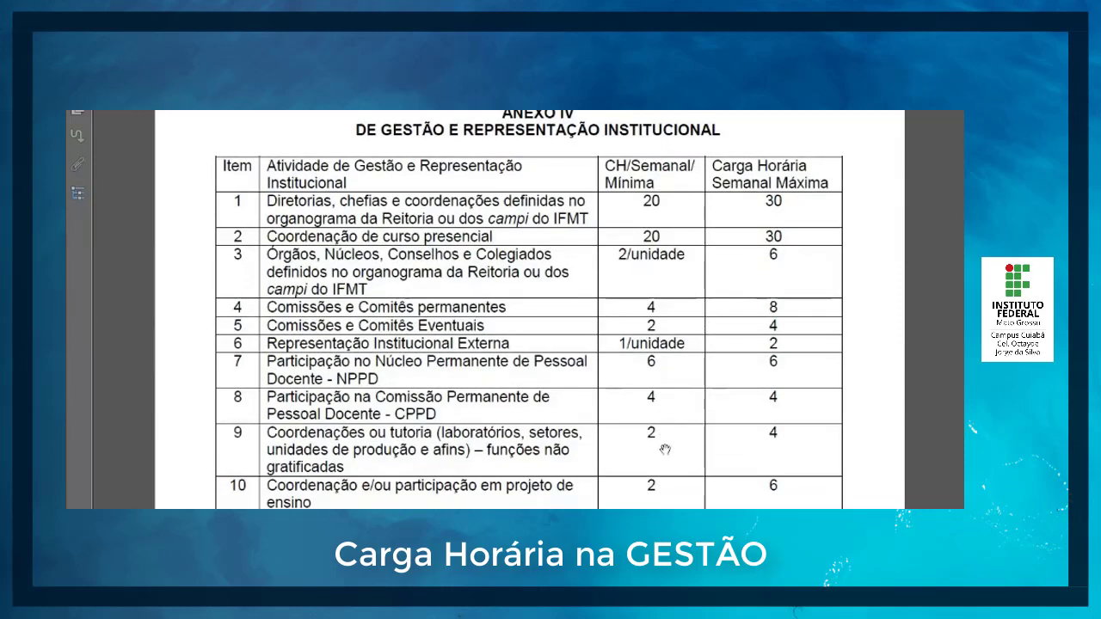
scroll(662, 435, "down", 1)
scroll(661, 396, "down", 3)
scroll(659, 335, "up", 4)
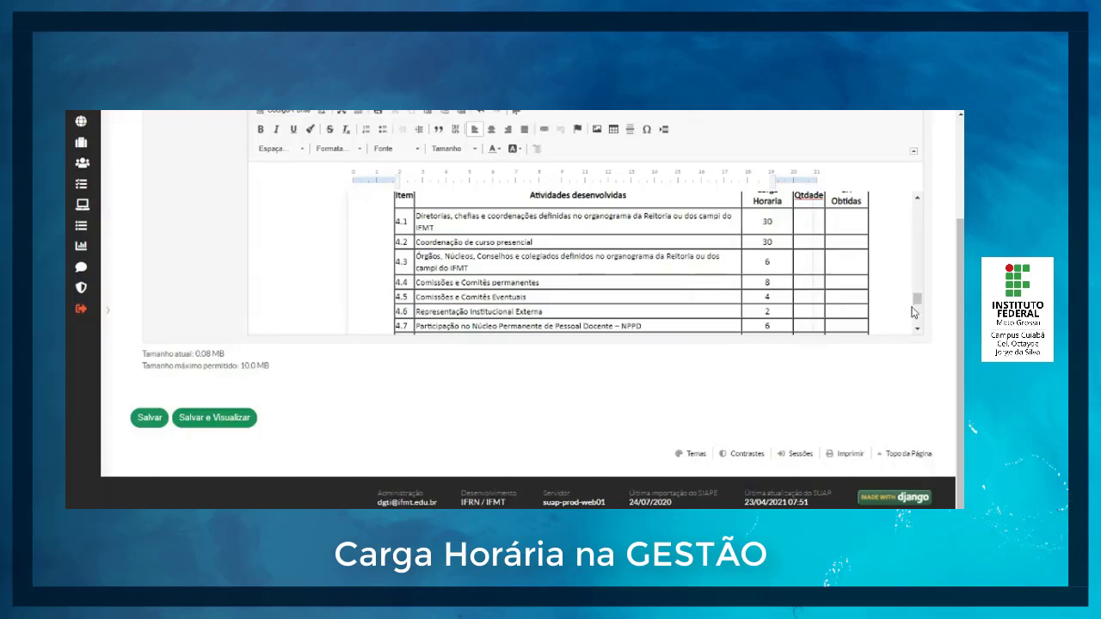
Step: Set item 4.4, Comissões e Comitês permanentes, to Carga Horaria 4, quantity 2 and CH Obtidas 8
left_click(783, 286)
type("4")
type("2")
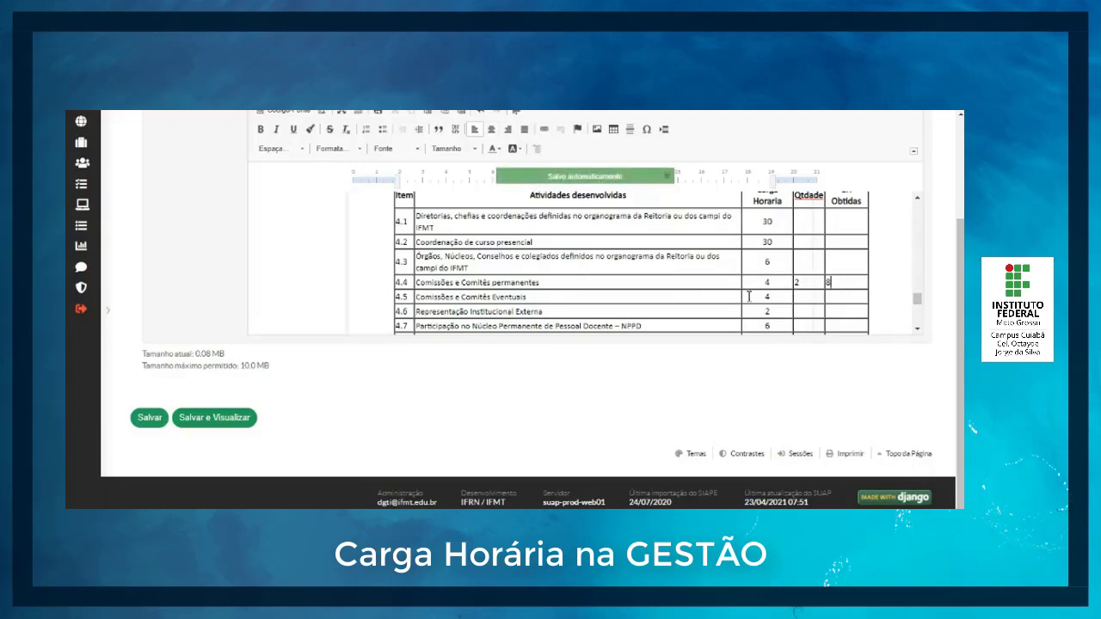
Step: Set item 4.3, Órgãos, Núcleos, Conselhos e colegiados, to Carga Horaria 1, quantity 3 and CH Obtidas 3
scroll(738, 298, "up", 1)
scroll(737, 299, "up", 1)
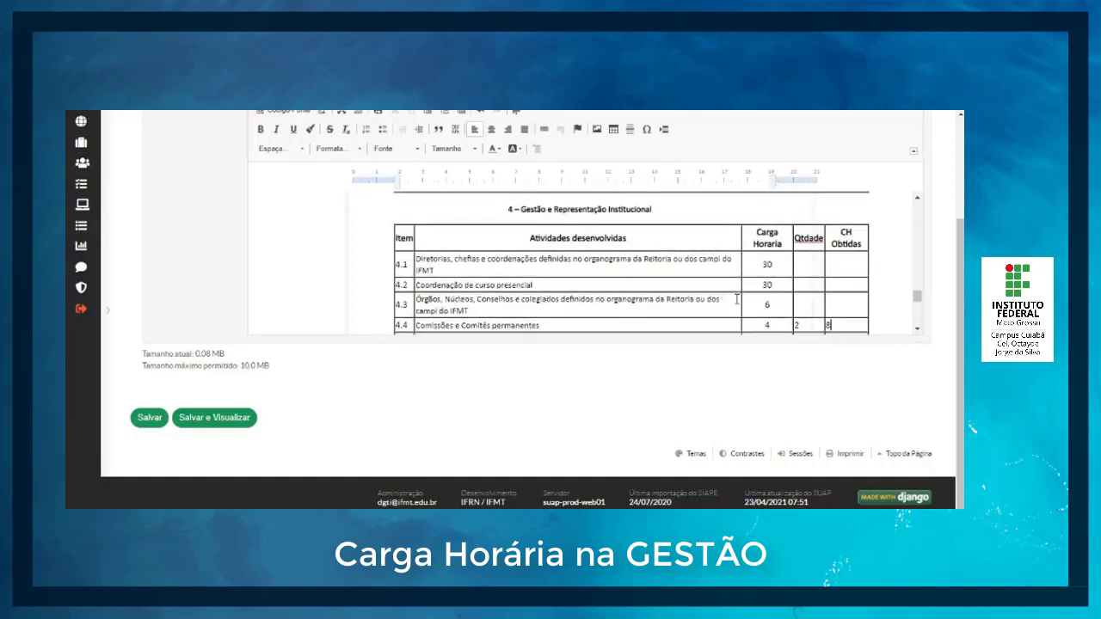
left_click(816, 270)
left_click(843, 262)
type("2")
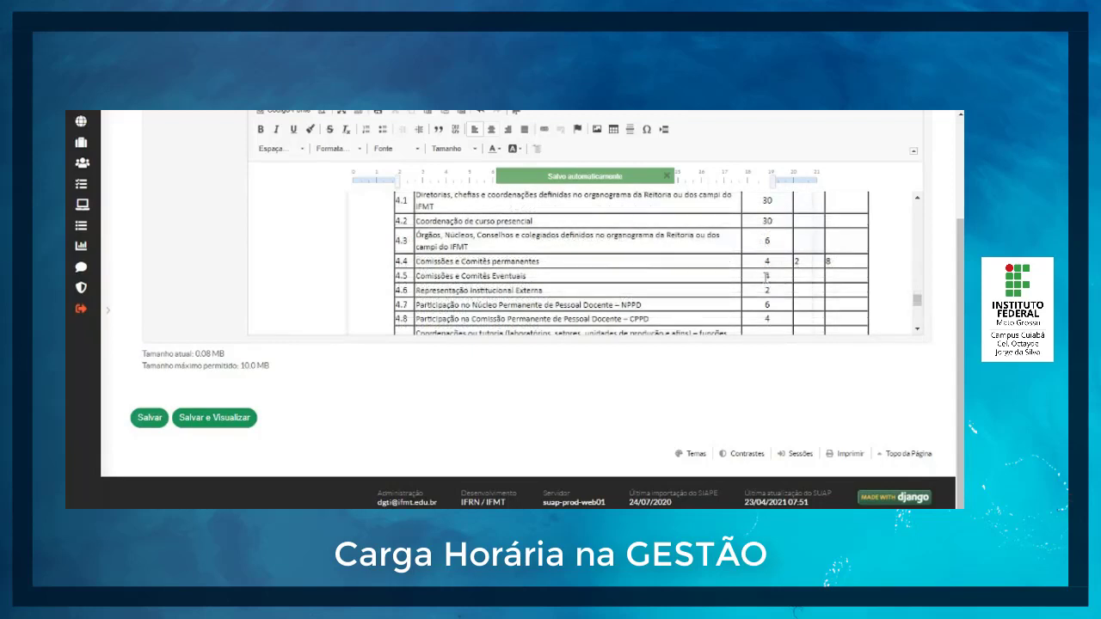
scroll(766, 276, "up", 2)
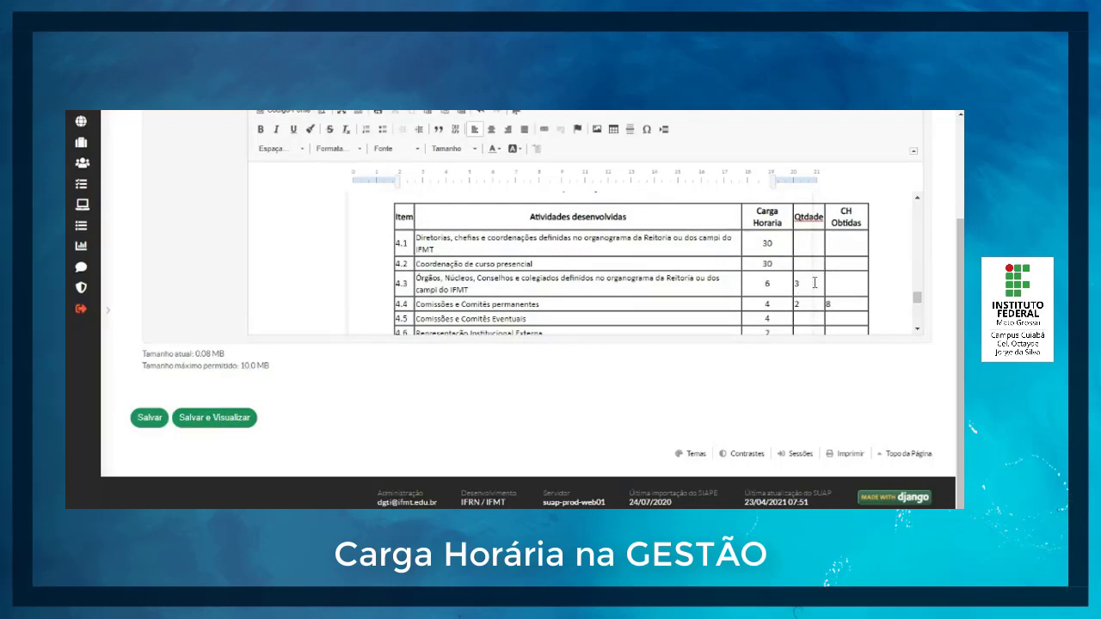
left_click(783, 283)
type("1")
left_click(855, 282)
Step: Fill in 0 for the quantity and CH Obtidas of items 4.5 and 4.6
scroll(853, 293, "down", 1)
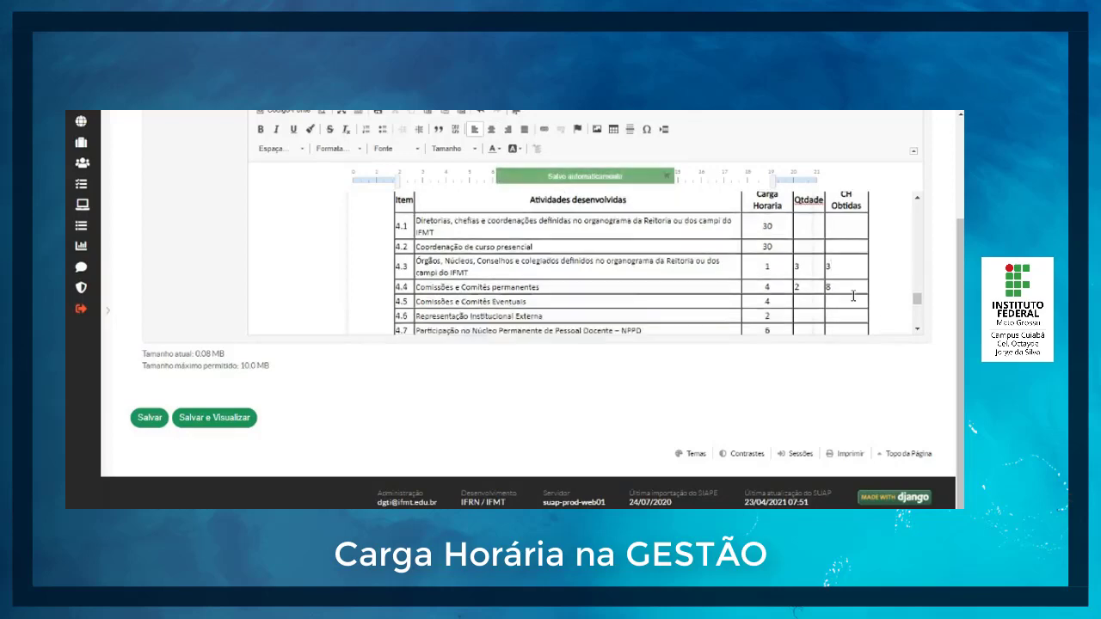
scroll(852, 296, "down", 2)
scroll(718, 305, "up", 2)
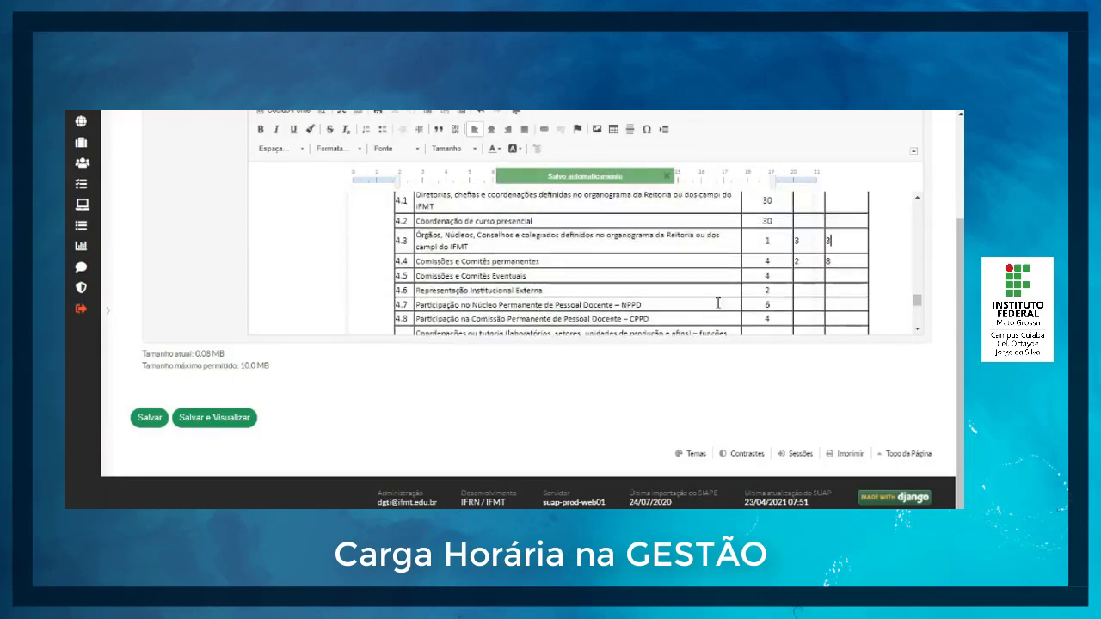
scroll(828, 295, "down", 1)
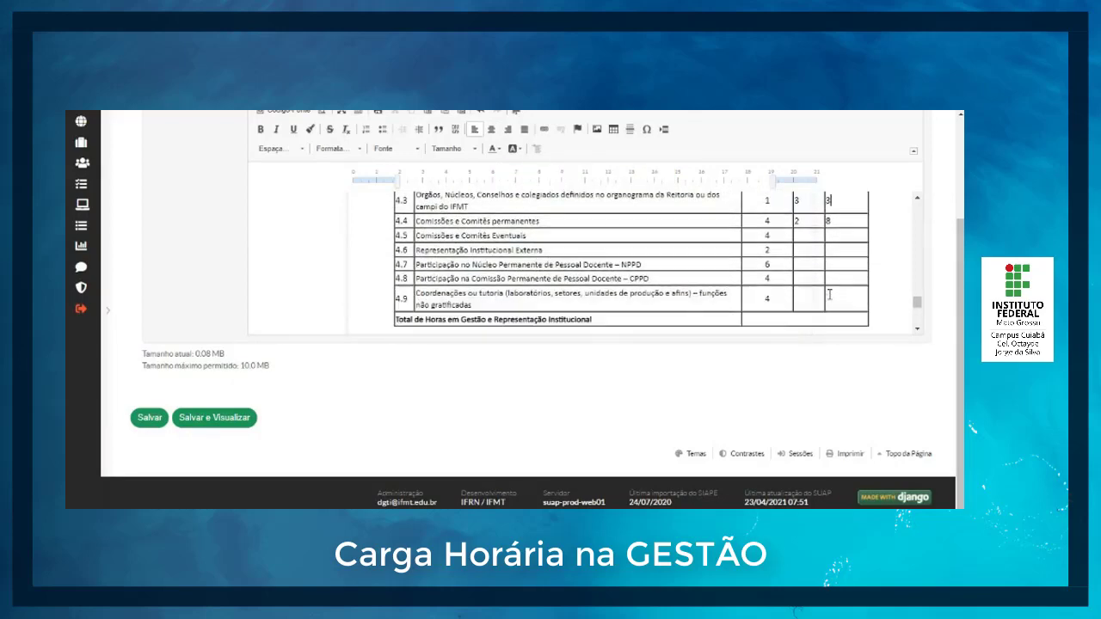
type("0")
left_click(844, 234)
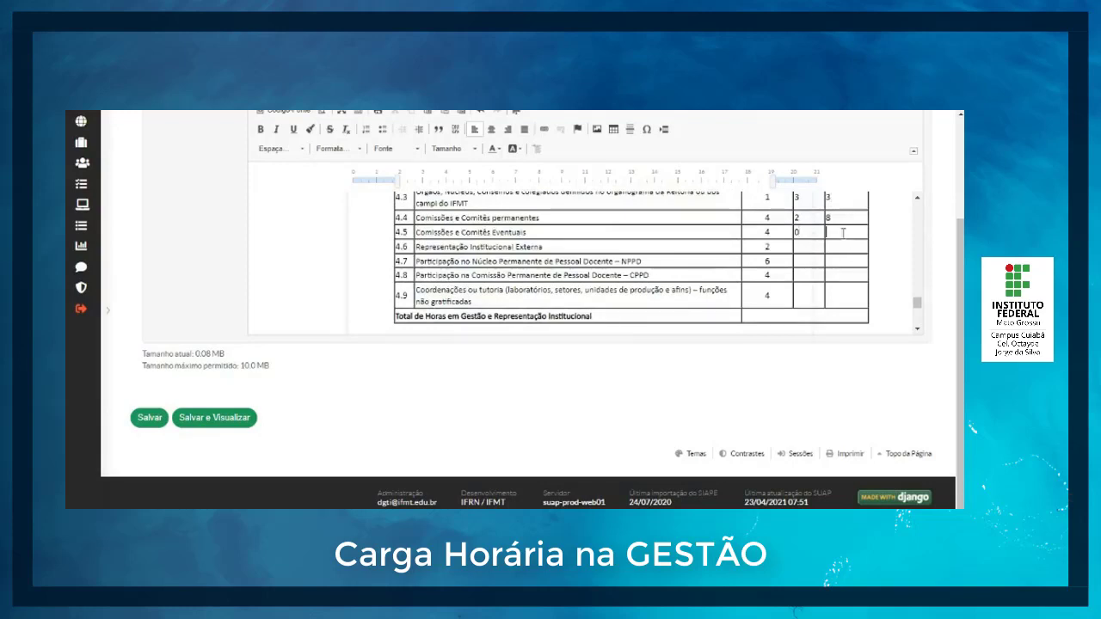
type("0")
left_click(847, 247)
type("0")
left_click(817, 246)
type("0")
Step: Fill in 0 for the quantity and CH Obtidas of items 4.7, 4.8 and 4.9
left_click(811, 261)
type("0")
left_click(833, 262)
type("0")
left_click(839, 275)
type("0")
left_click(813, 278)
type("0")
left_click(815, 287)
type("0")
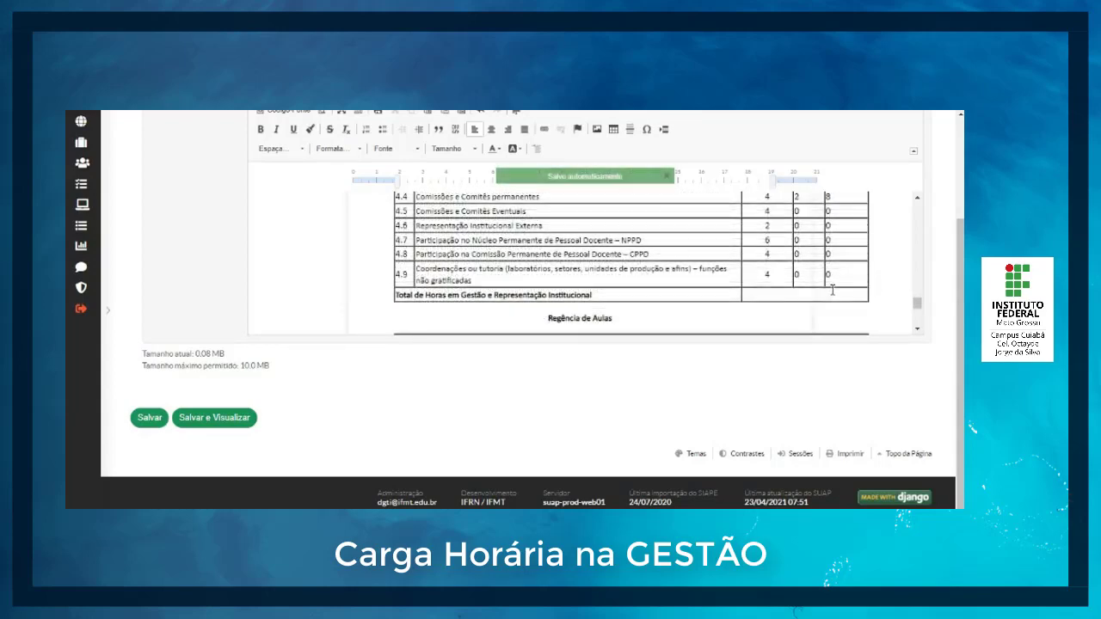
Step: Review the management items' CH Obtidas and set the total hours in Gestão e Representação Institucional to 11
scroll(833, 290, "up", 1)
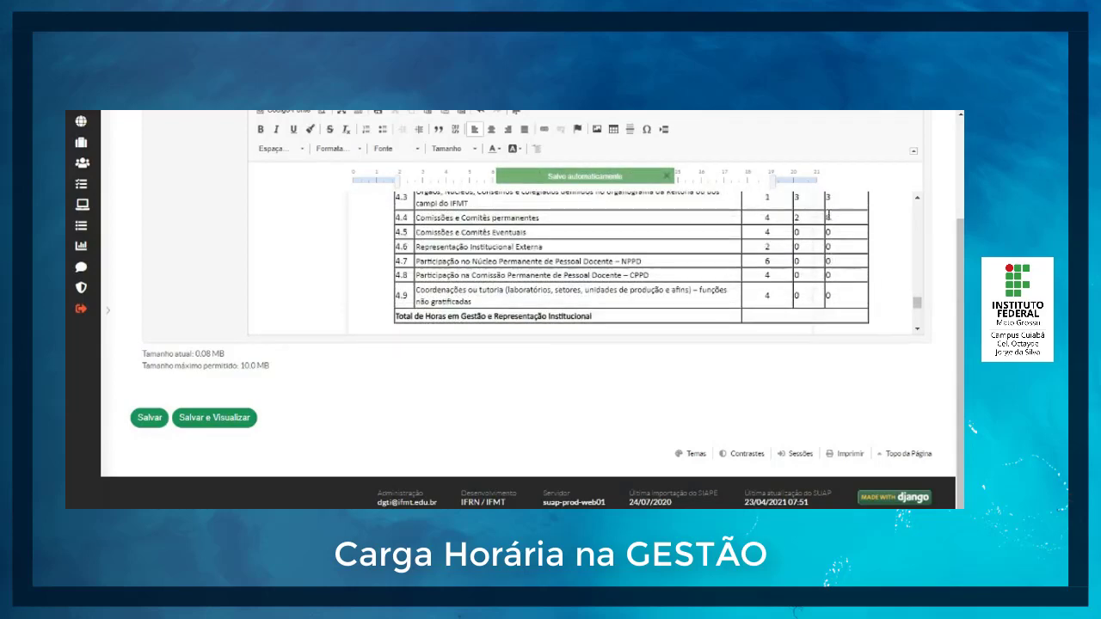
scroll(828, 217, "up", 2)
scroll(824, 299, "down", 3)
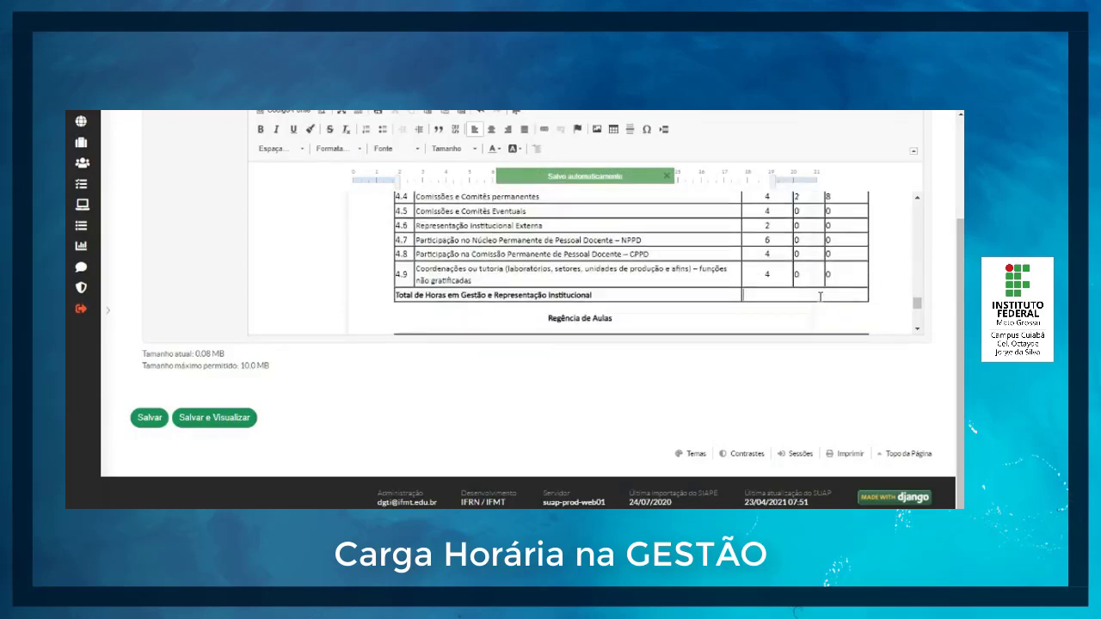
left_click(820, 297)
type("11")
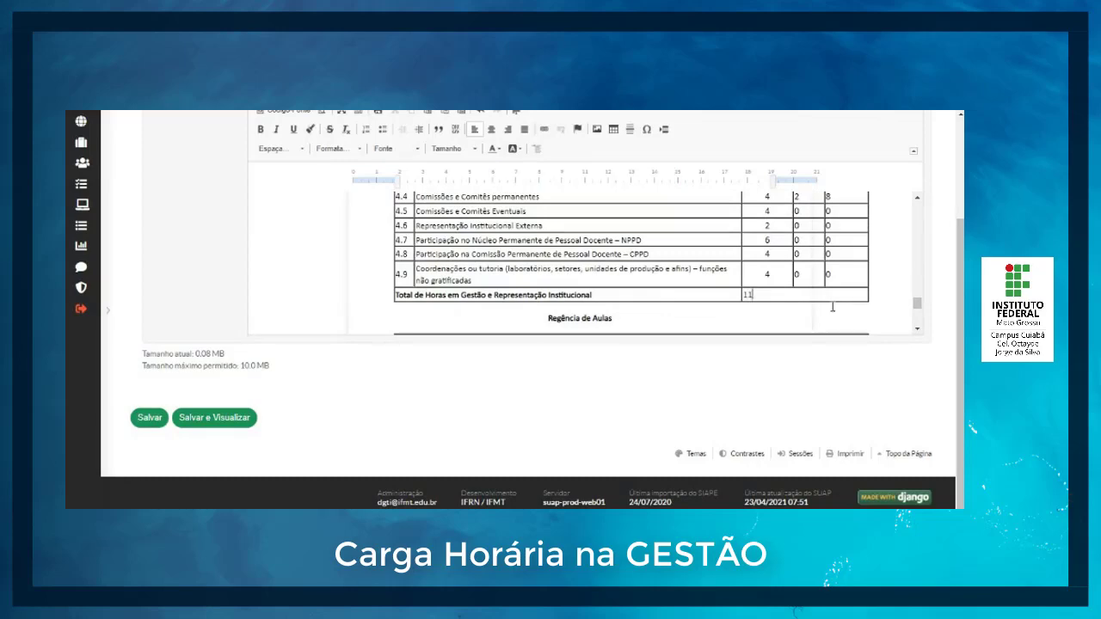
Step: Fill in the first Regência de Aulas row with discipline "Tecn. I", course "Const Edfi" and 4 classes
scroll(833, 307, "down", 2)
scroll(632, 278, "up", 6)
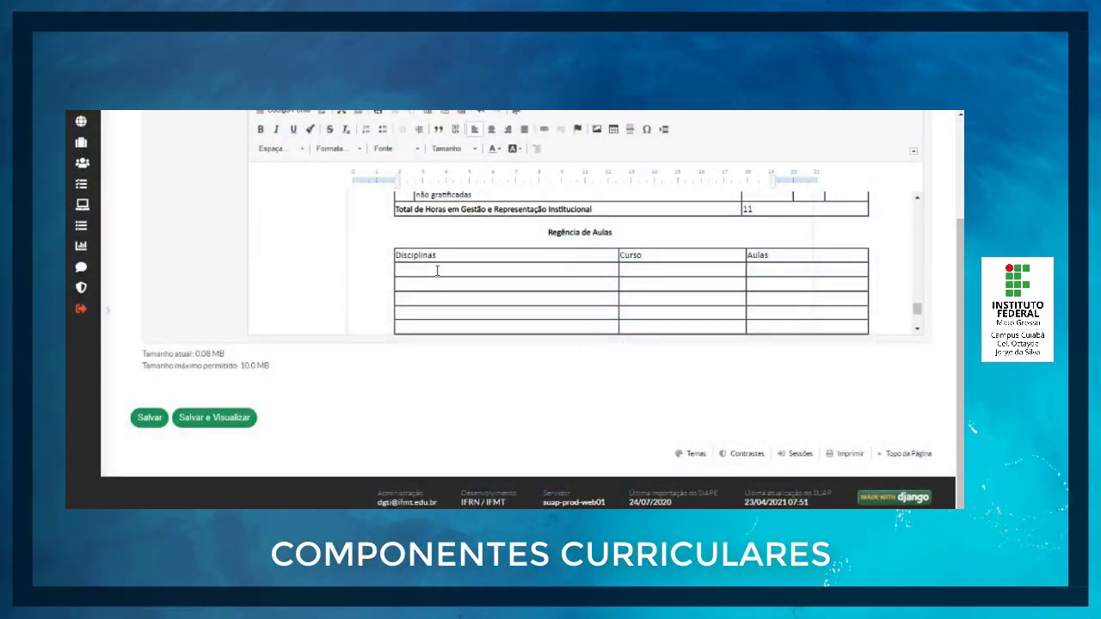
left_click(437, 270)
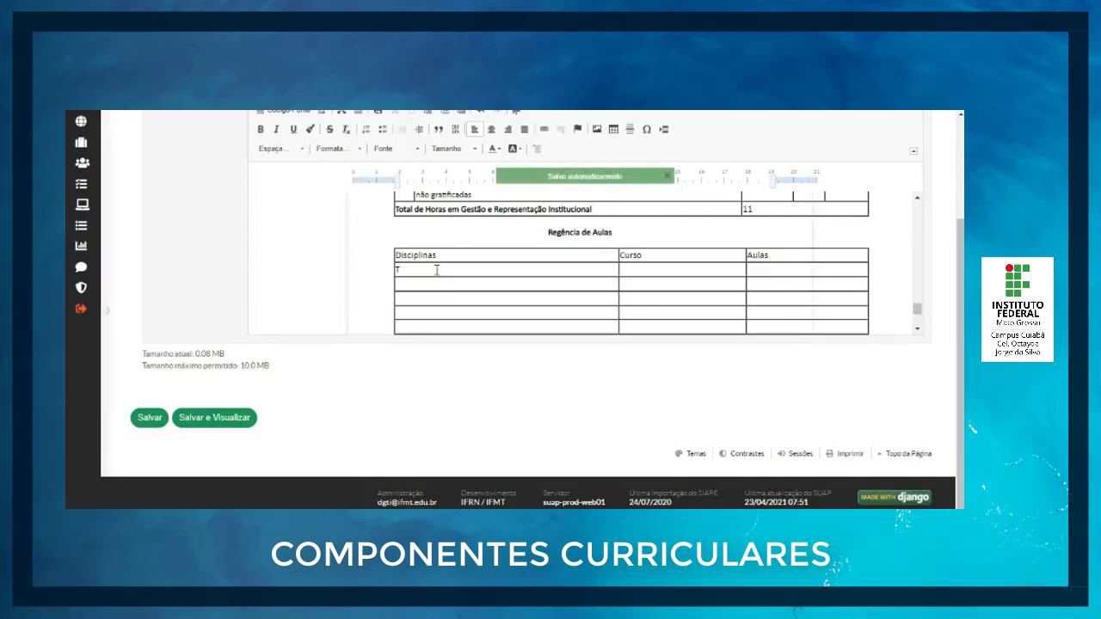
type("Tecn. I")
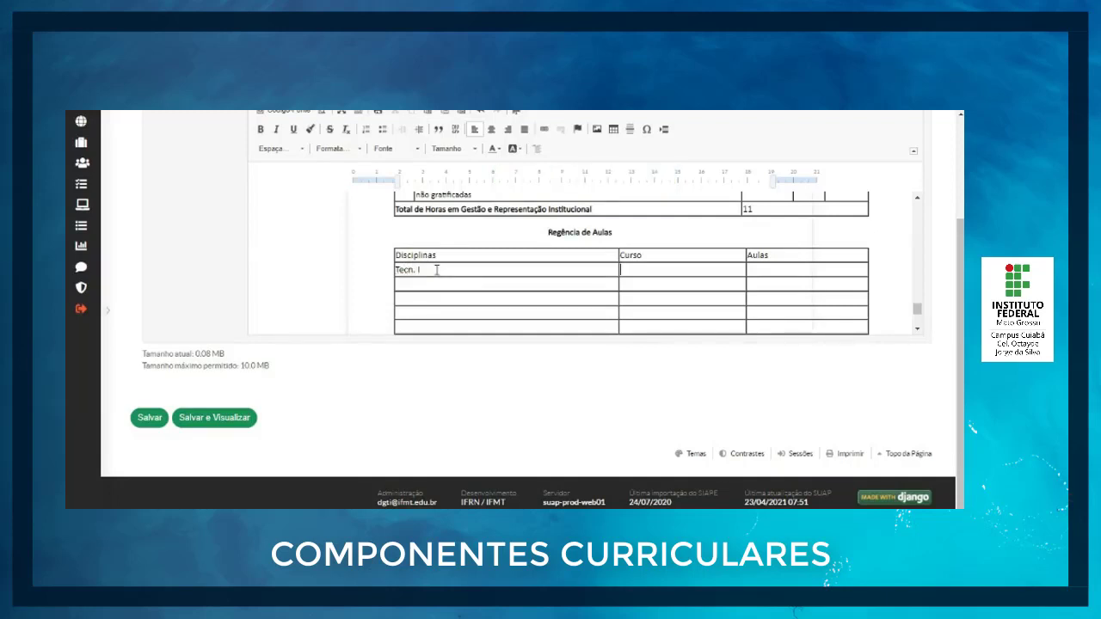
type("Const Edfi")
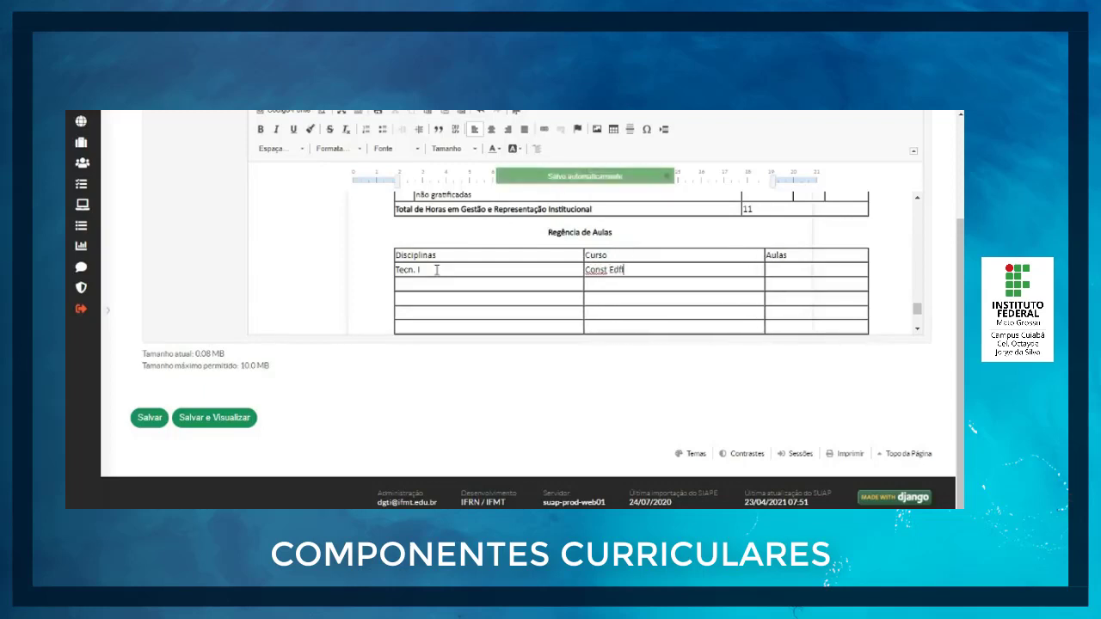
key("Tab")
Step: Fill in the second Regência de Aulas row with discipline "Tecn II", course "Const Edif" and 4 classes
type("Tecn II")
key("Tab")
type("Cons")
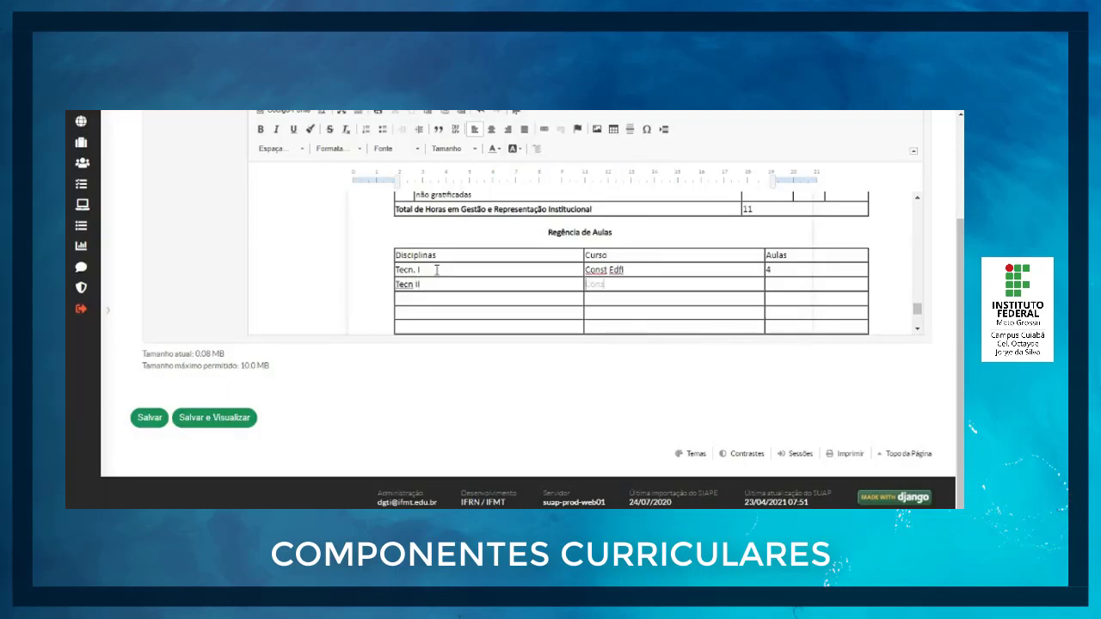
type("t E")
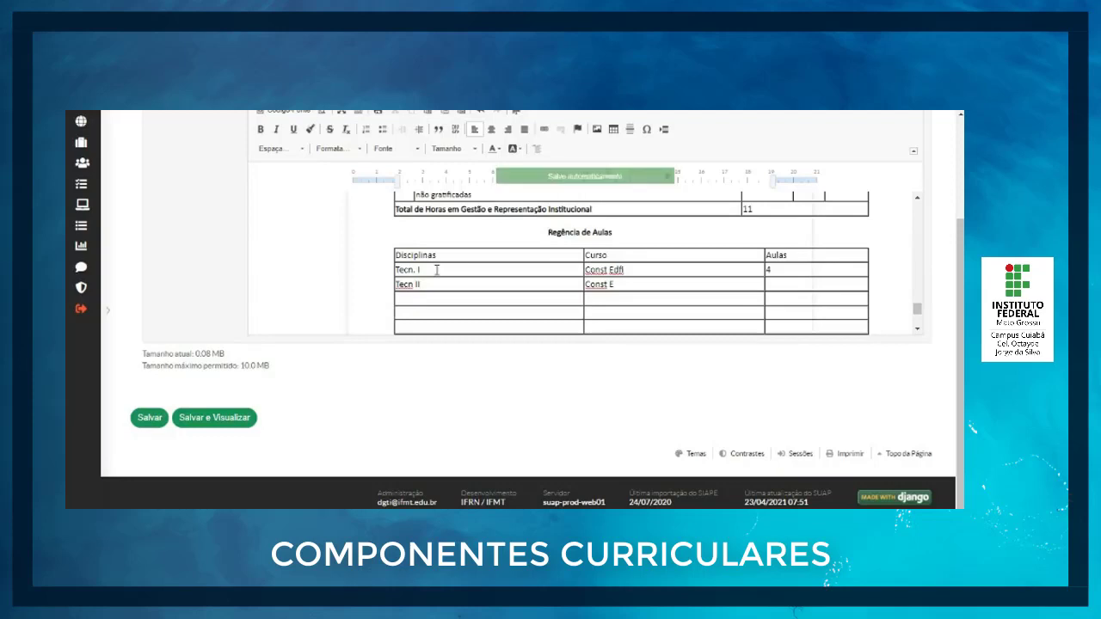
type("dif")
type("Qu")
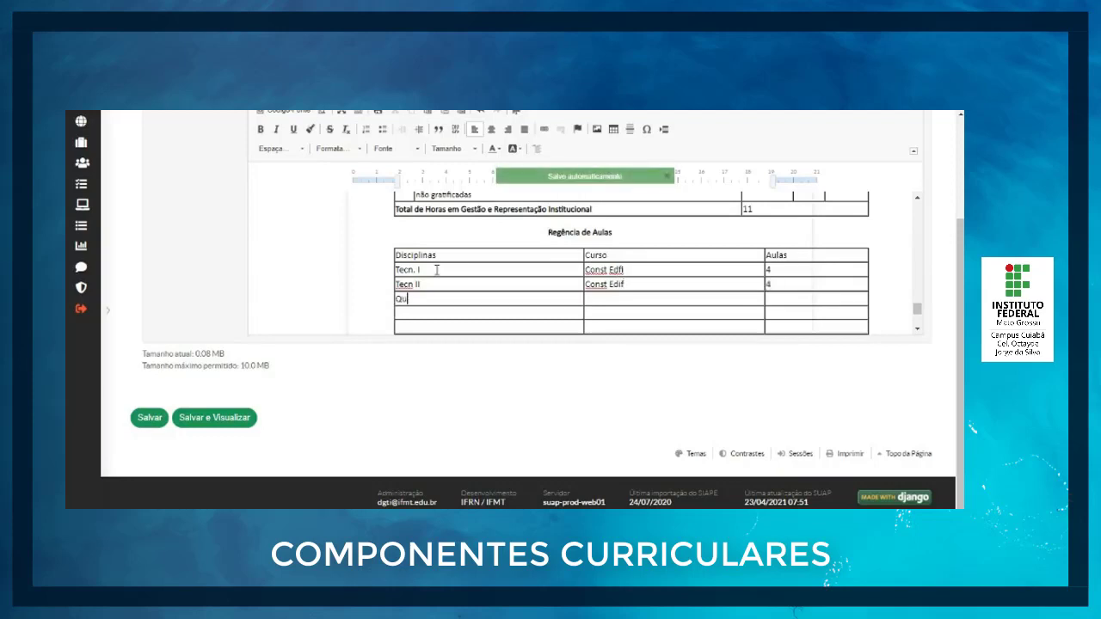
type("alidade")
Step: Fill in the third Regência de Aulas row with discipline "Qualidade", course "Integrado Edificações" and 4 classes
key("Tab")
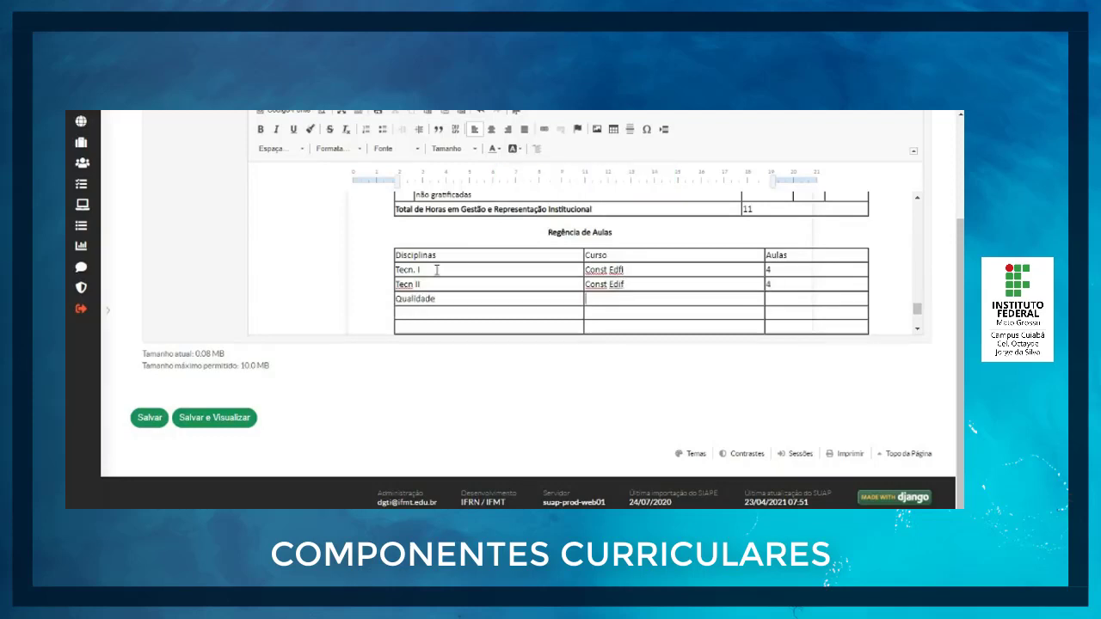
type("1041")
type("Integrado Edificac")
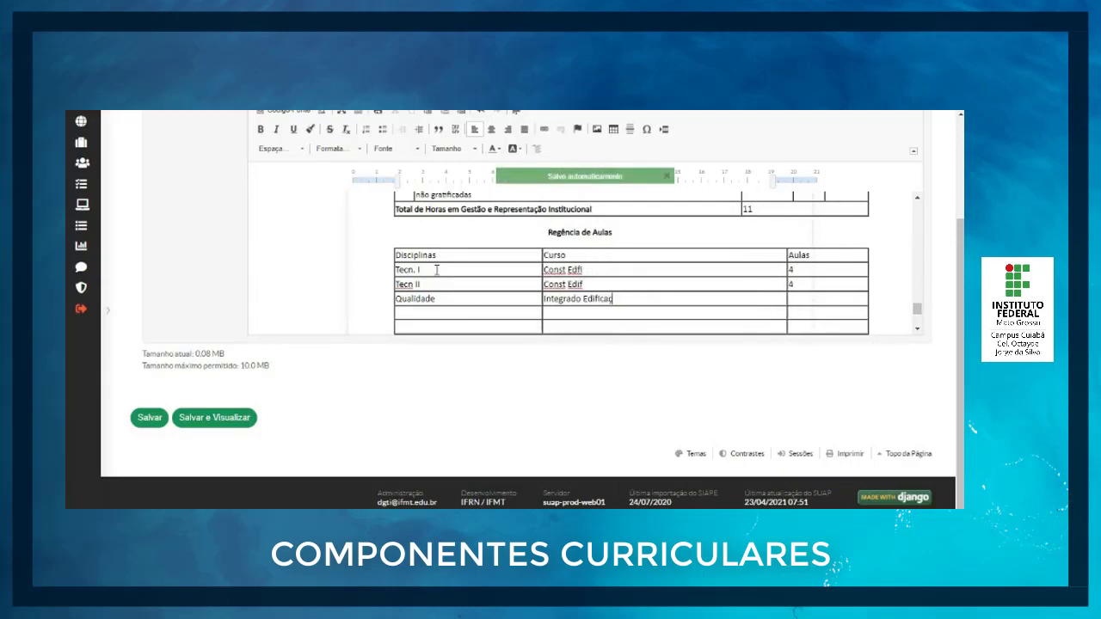
type("ões")
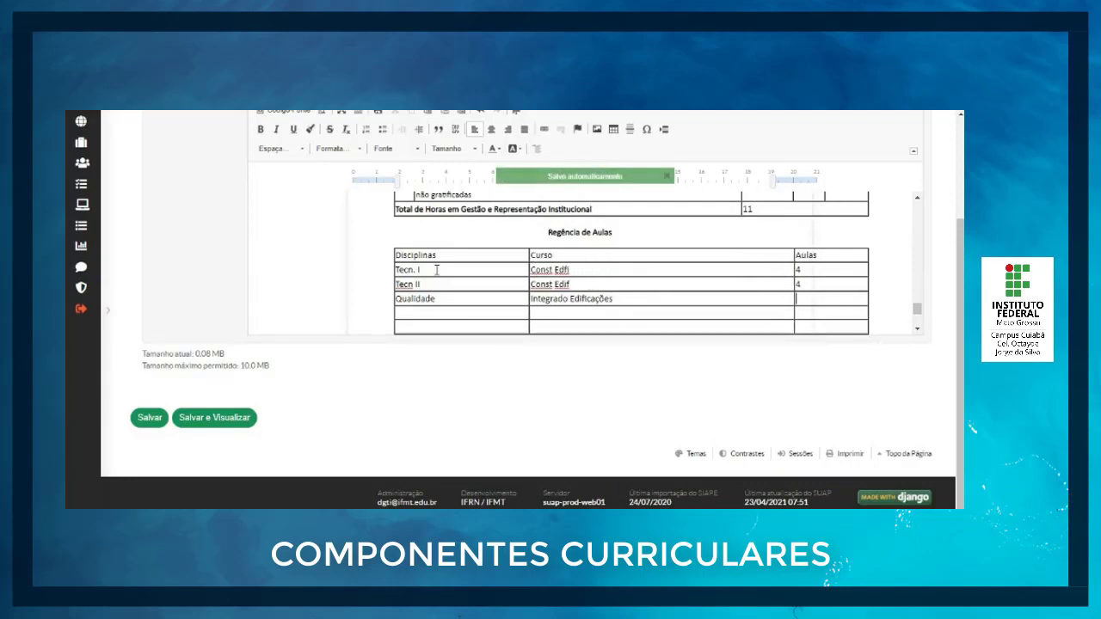
type("4")
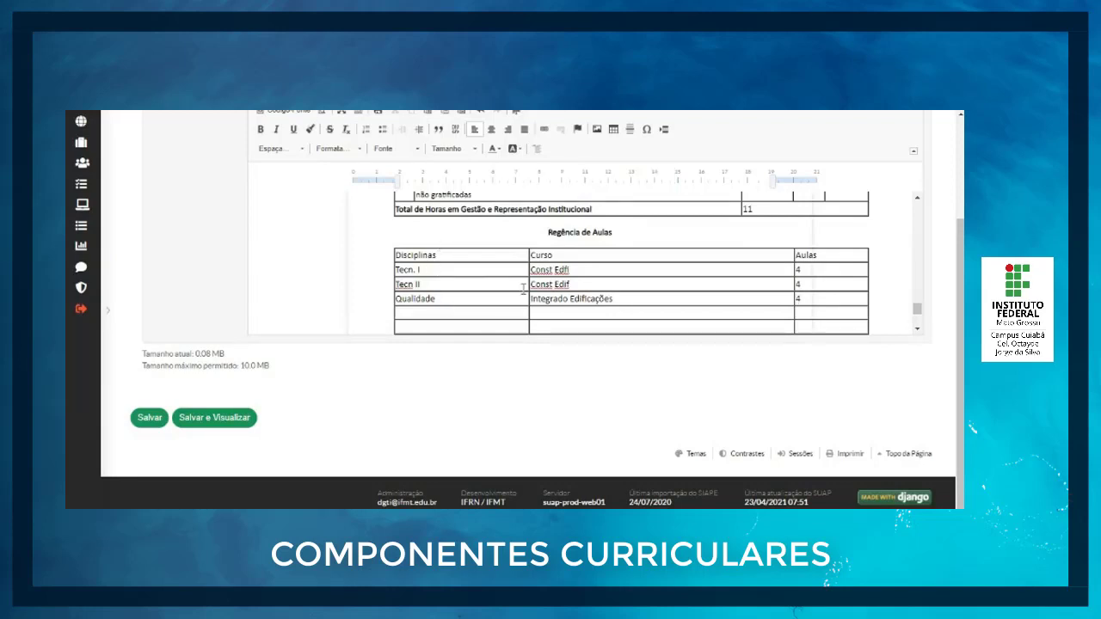
Step: Review the filled-in tables from Regência de Aulas back up to the Total de horas semanais field in the header
scroll(526, 290, "down", 2)
scroll(525, 291, "up", 5)
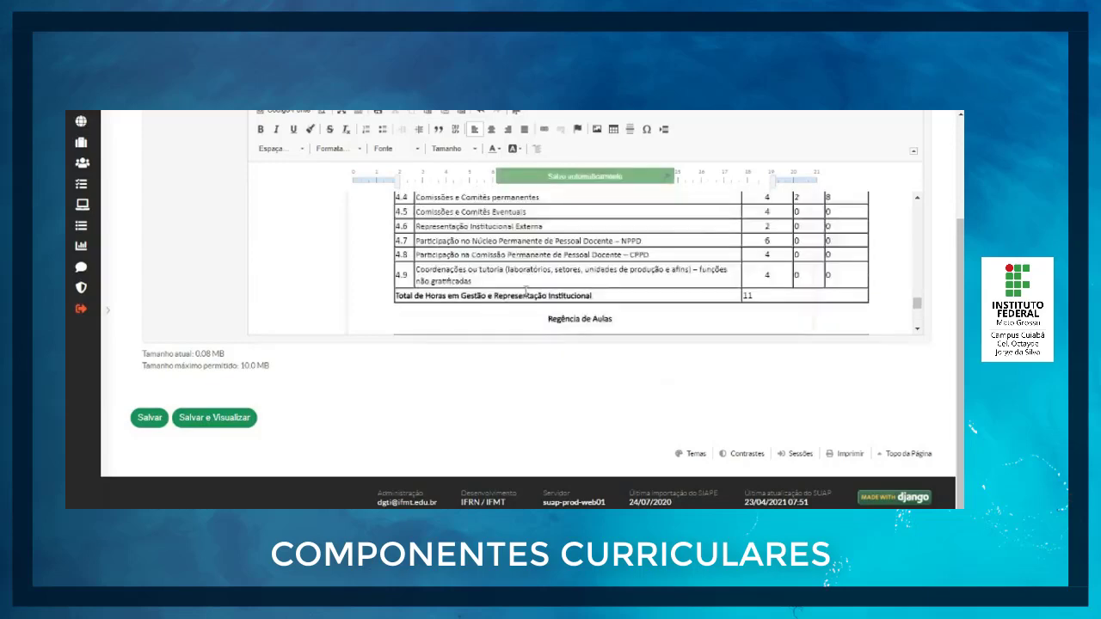
scroll(526, 290, "up", 10)
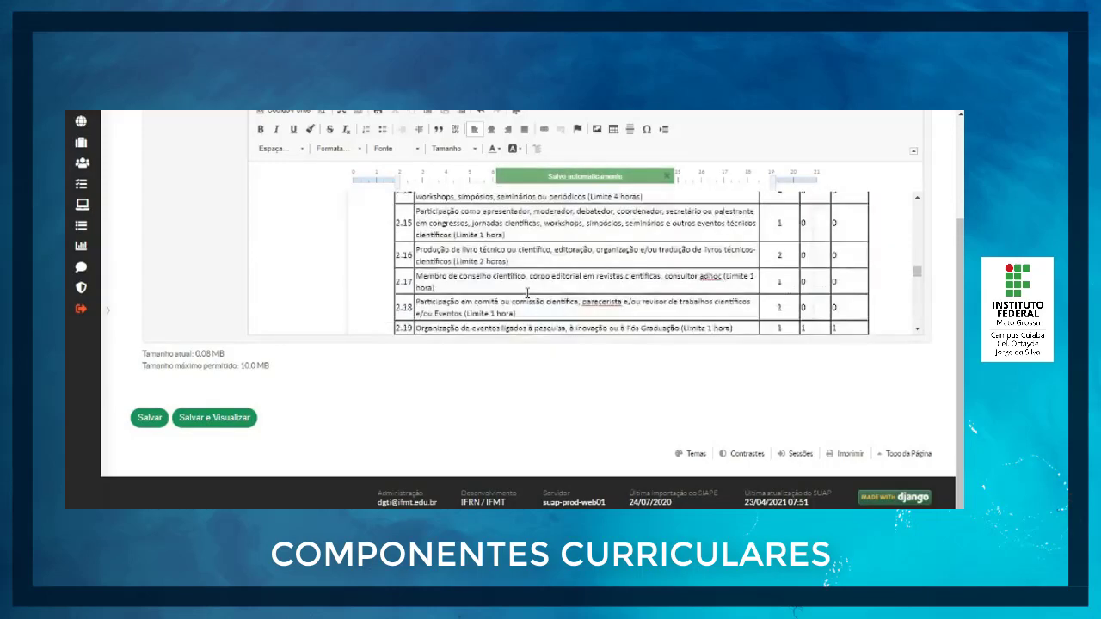
scroll(526, 293, "up", 10)
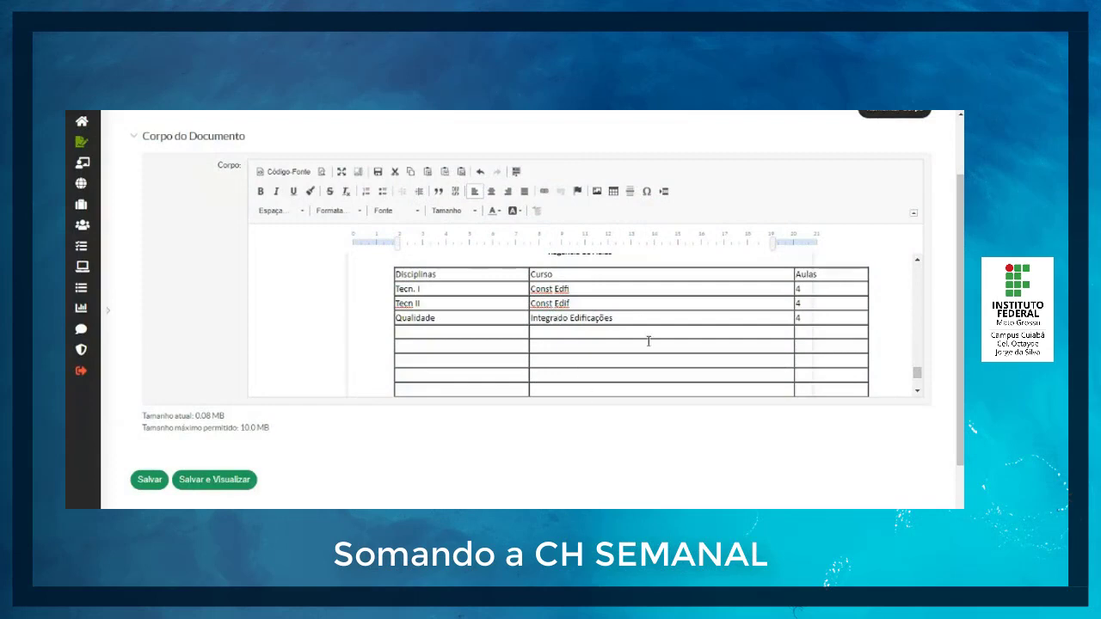
scroll(647, 344, "up", 10)
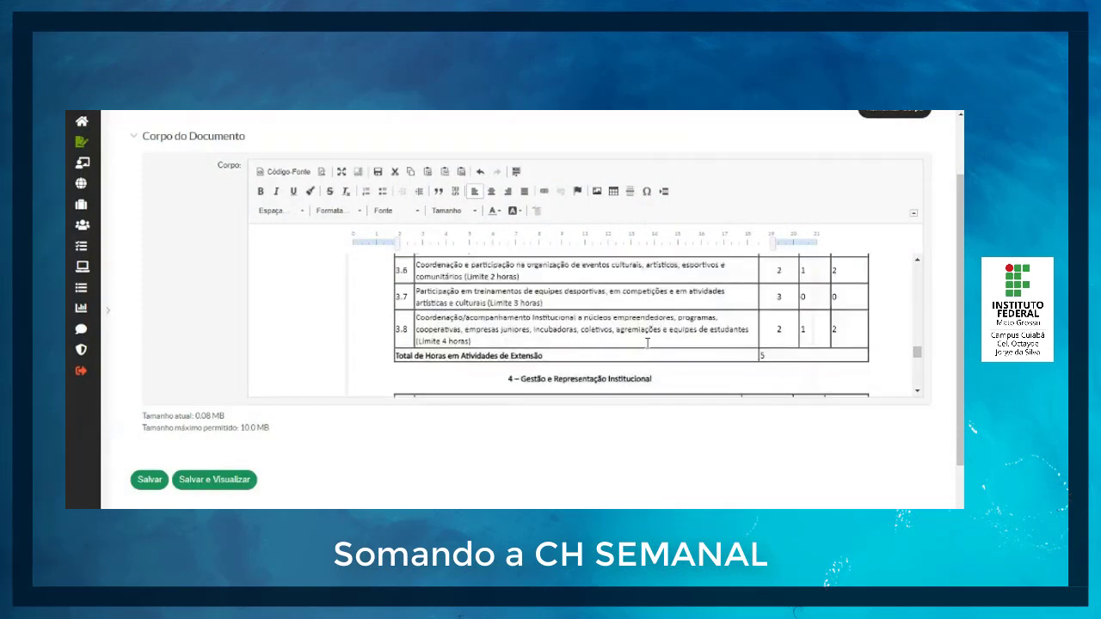
scroll(647, 344, "up", 10)
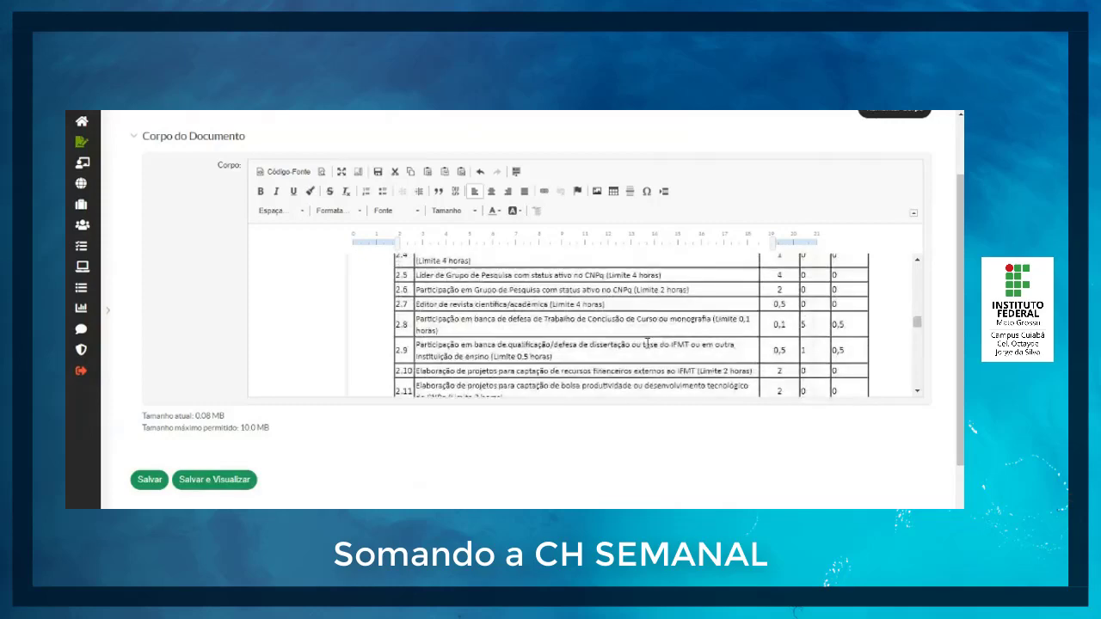
scroll(647, 345, "up", 10)
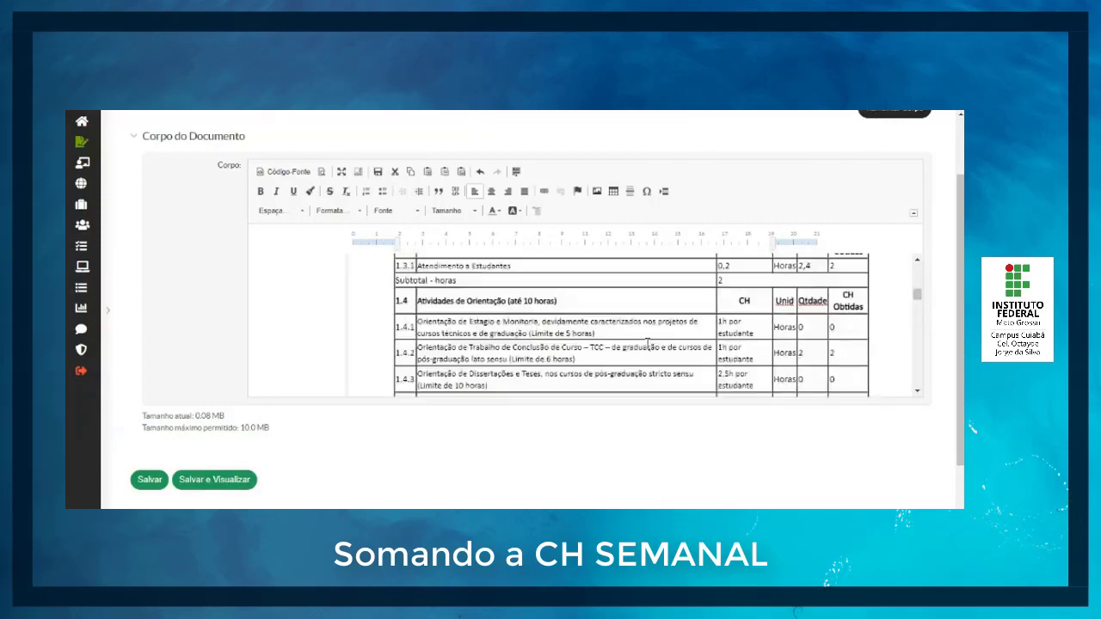
scroll(647, 344, "up", 10)
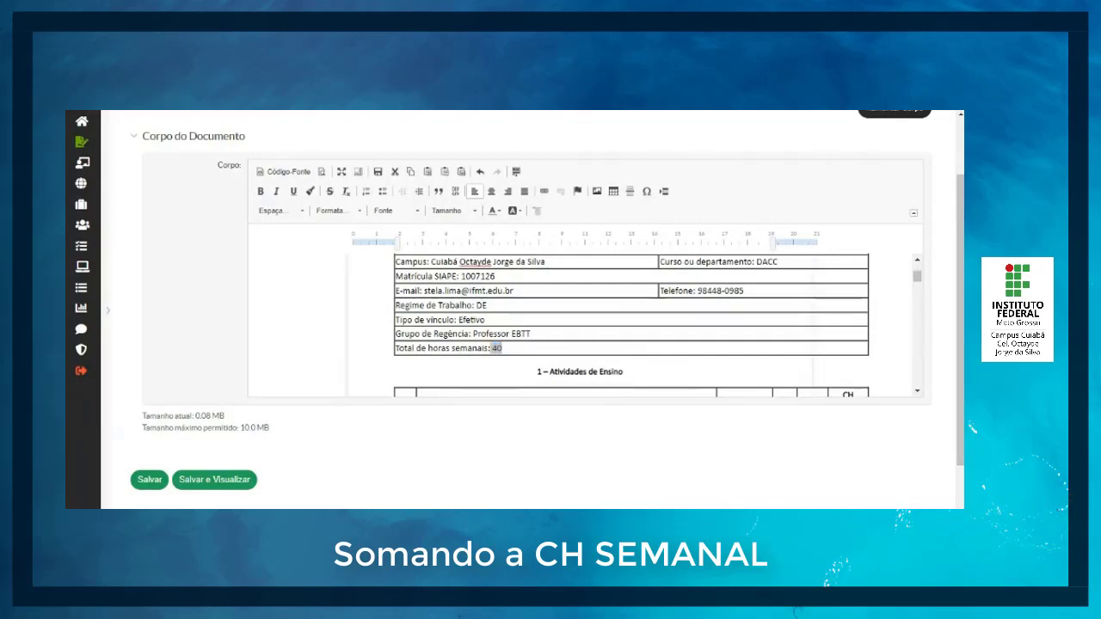
Step: Switch to the Calculator and start summing the weekly hours with the teaching total of 22 and the research total of 2
key("alt+Tab")
scroll(647, 323, "down", 7)
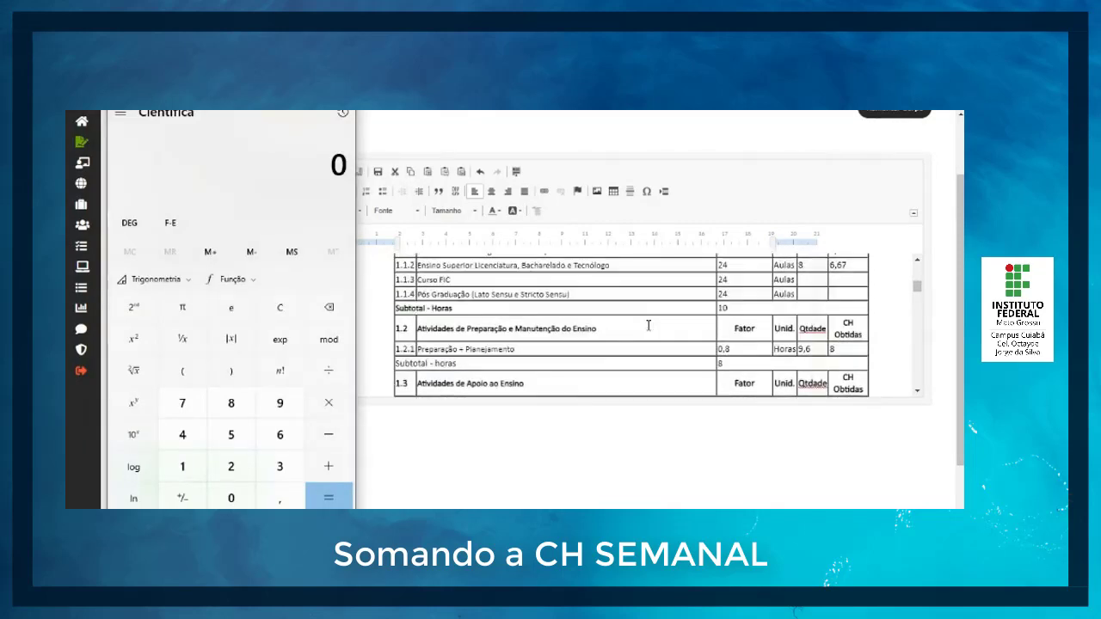
scroll(649, 326, "down", 8)
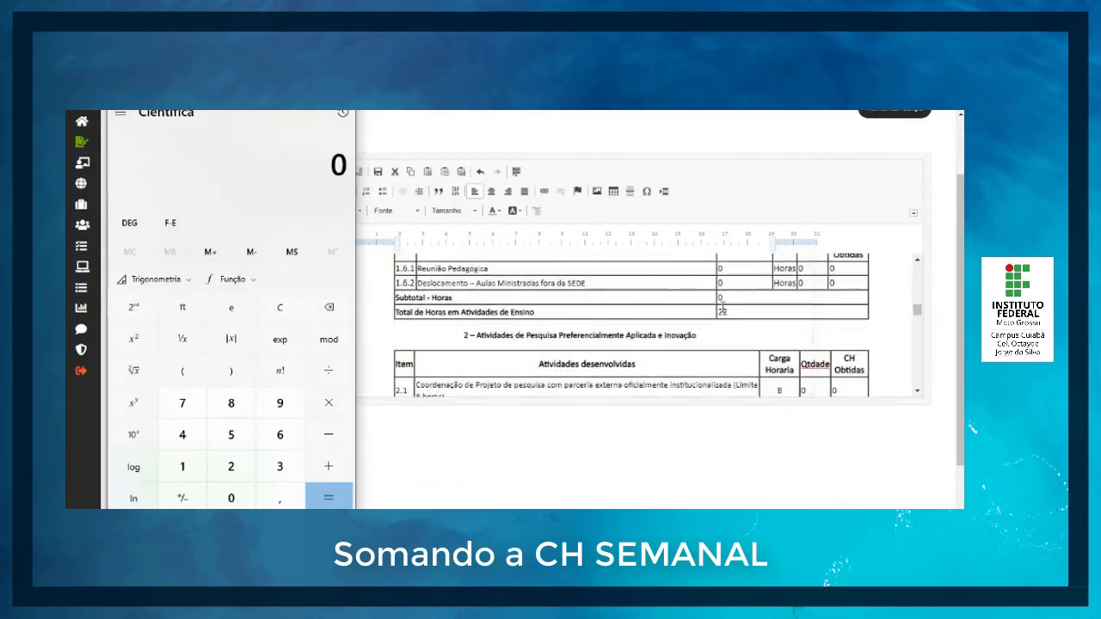
left_click(231, 475)
left_click(232, 477)
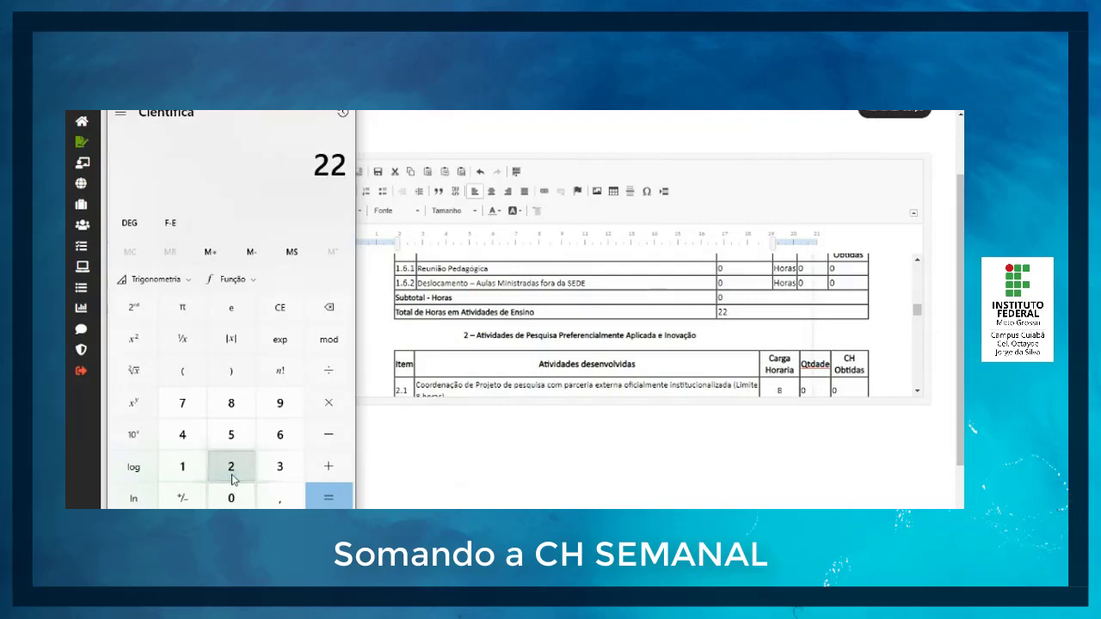
left_click(328, 466)
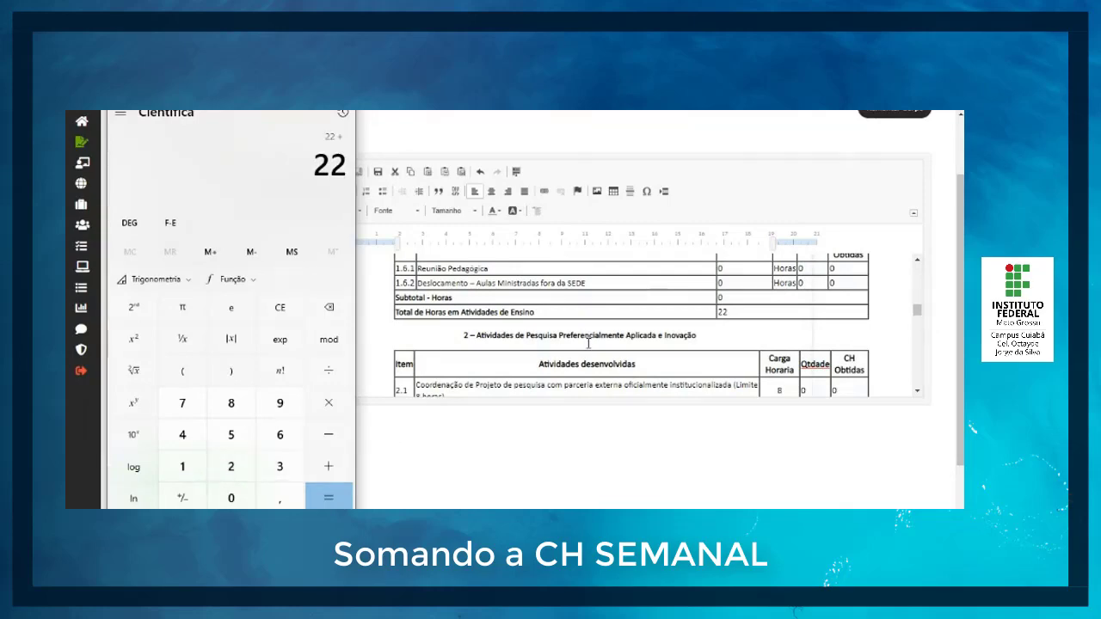
scroll(600, 369, "down", 10)
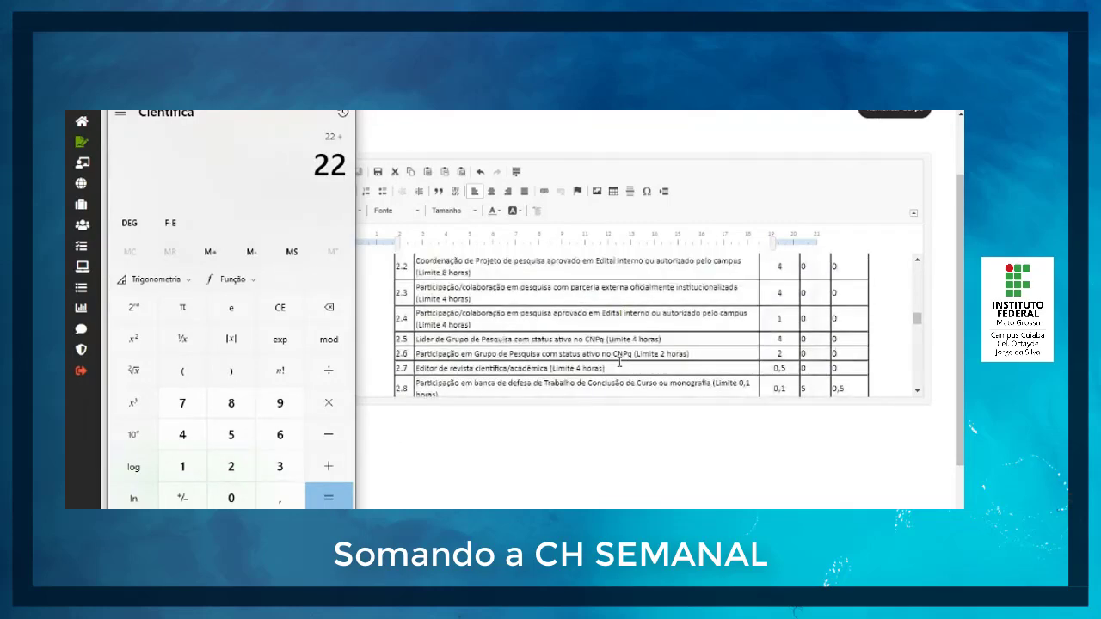
scroll(620, 361, "down", 8)
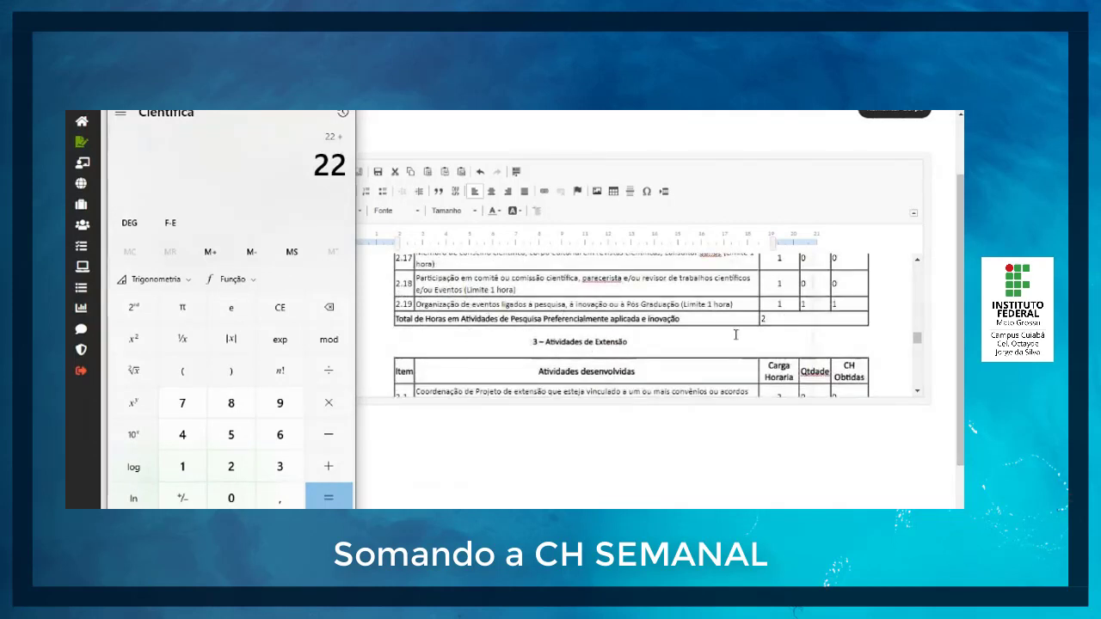
left_click(232, 469)
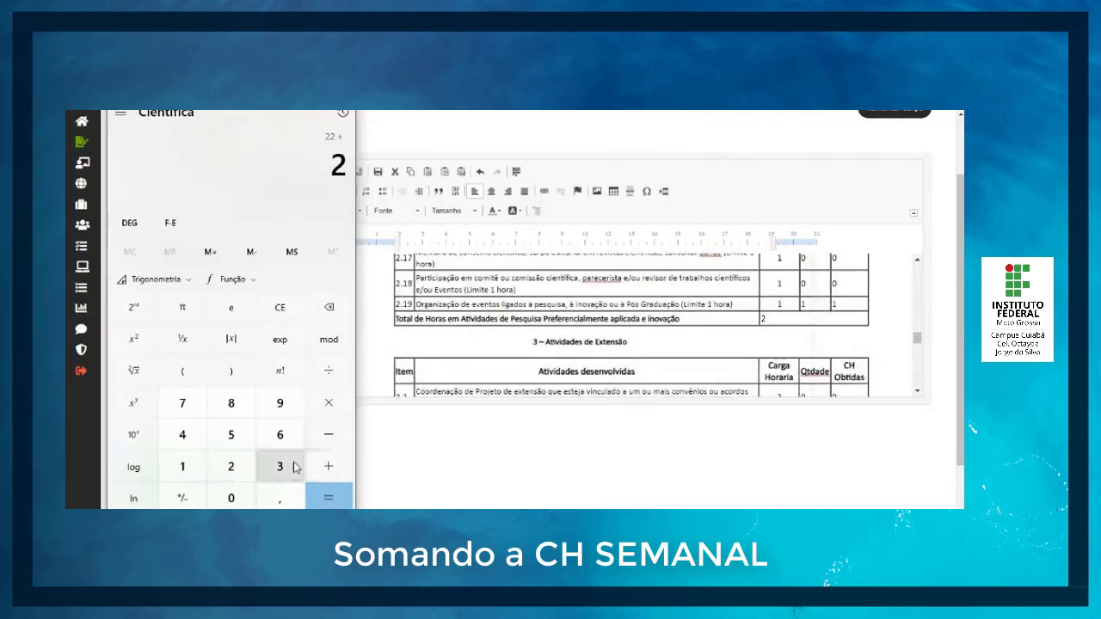
left_click(328, 466)
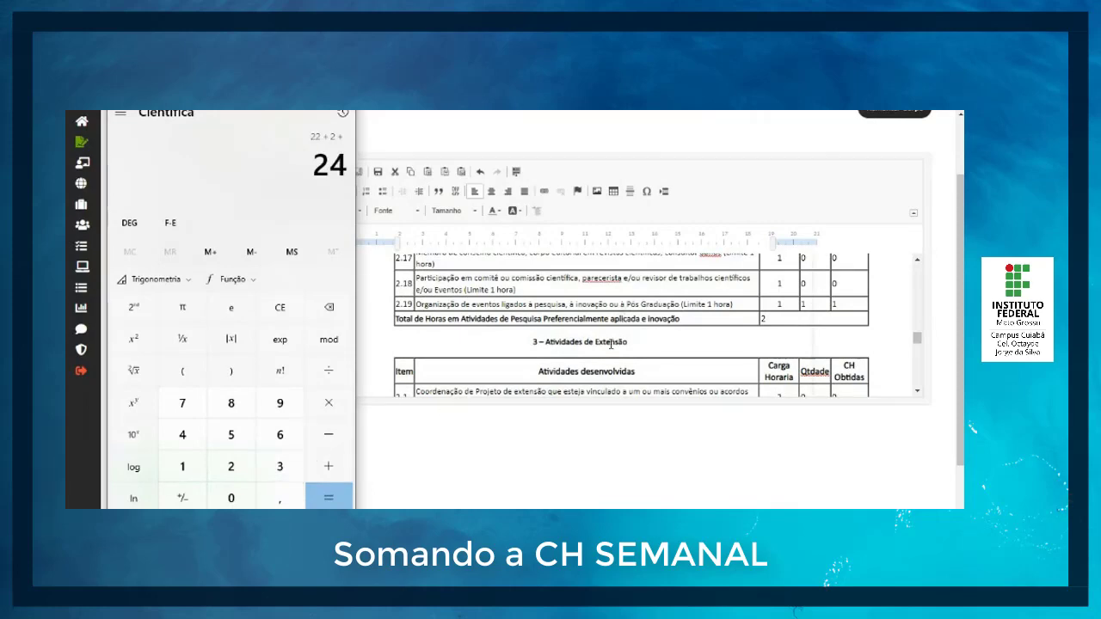
Step: Add the extension total of 5 and the management total of 11 to the running sum and calculate the result
scroll(611, 344, "down", 5)
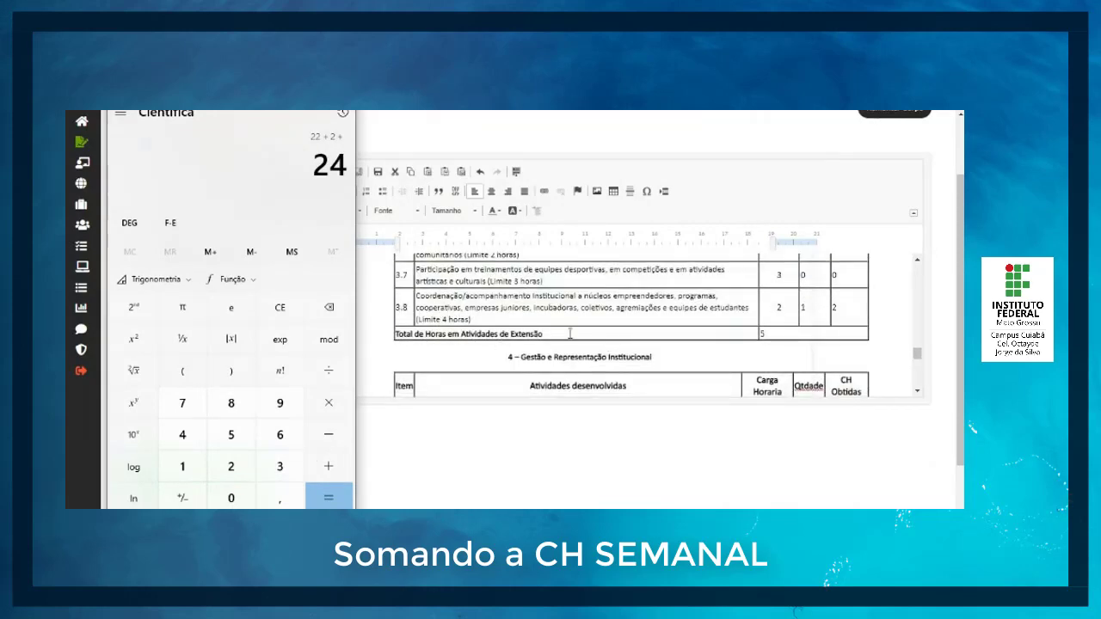
left_click(230, 434)
left_click(327, 469)
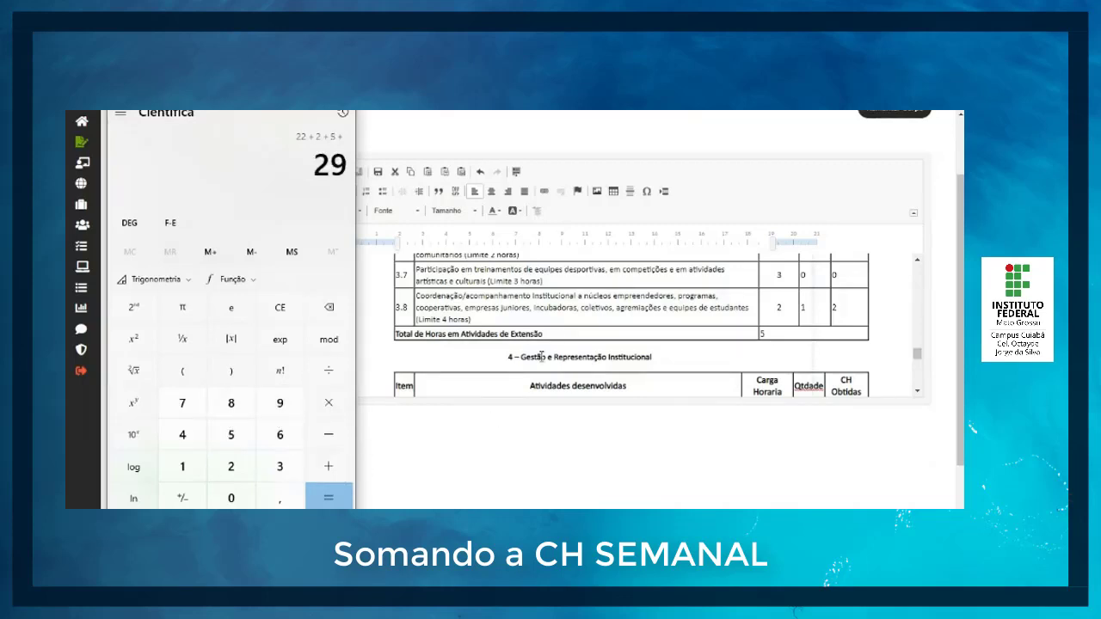
scroll(551, 344, "down", 3)
scroll(632, 342, "down", 3)
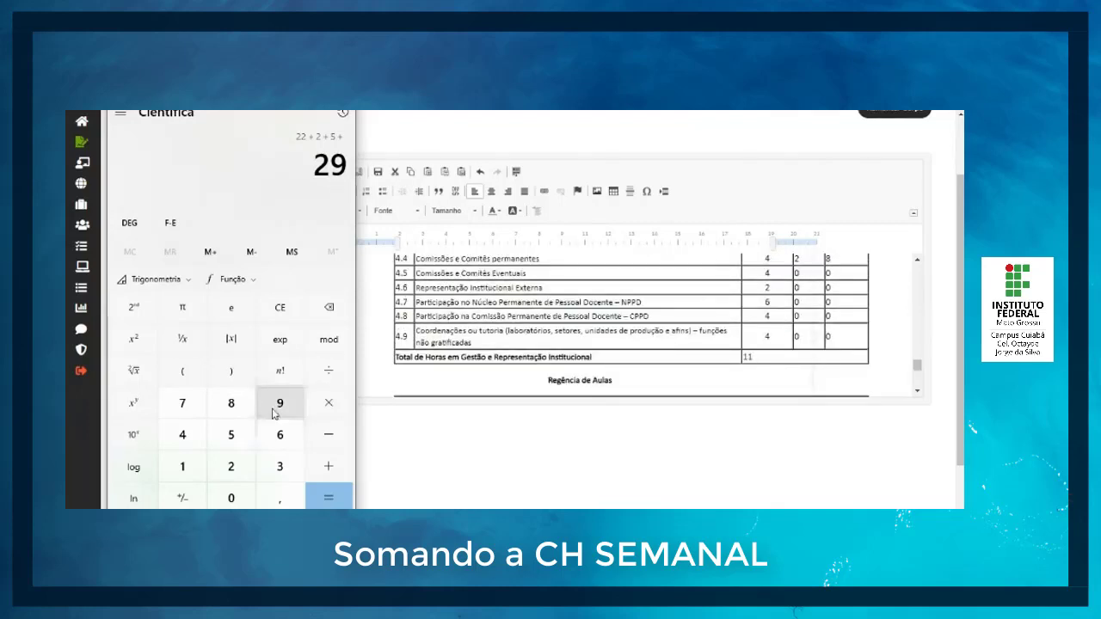
left_click(192, 465)
left_click(192, 465)
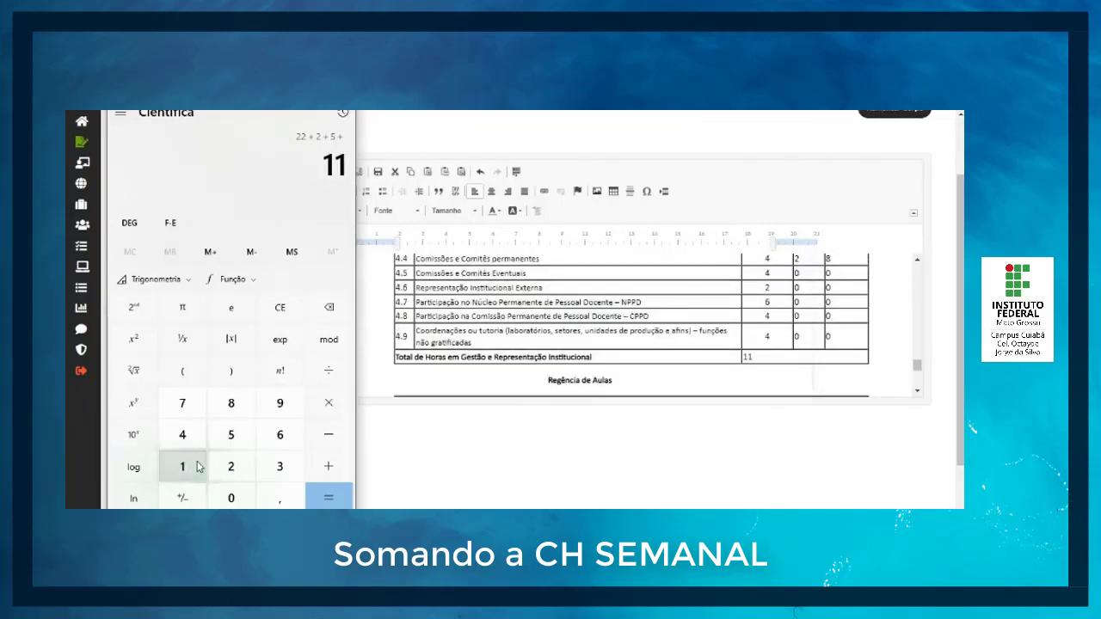
left_click(334, 502)
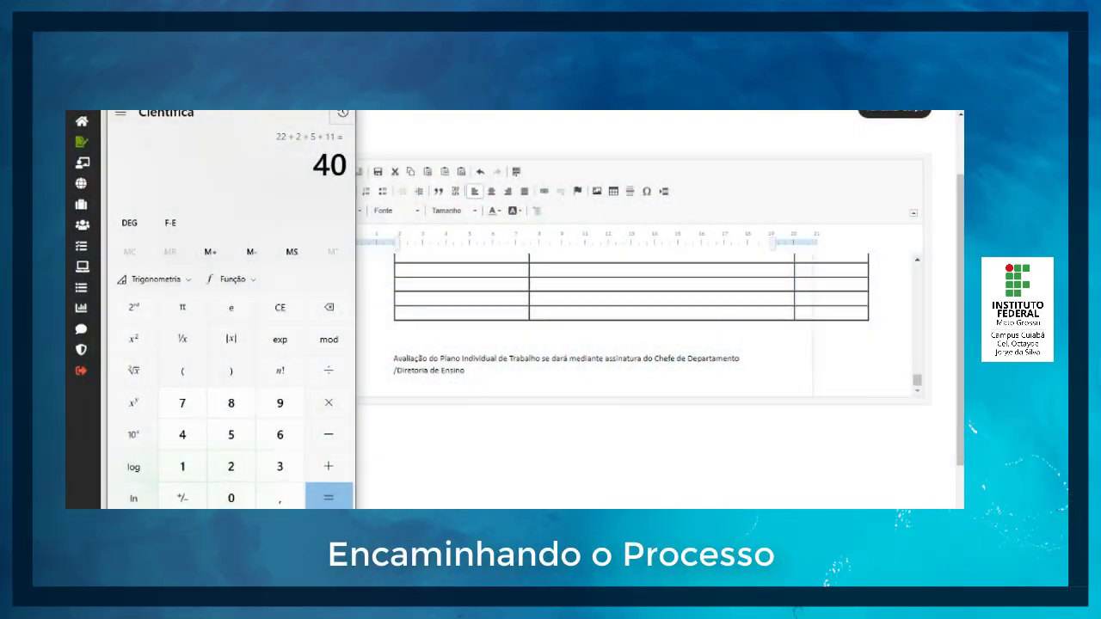
Step: Return to SUAP, save the PIT document and check its visualization from the header down to the Regência de Aulas table
left_click(445, 383)
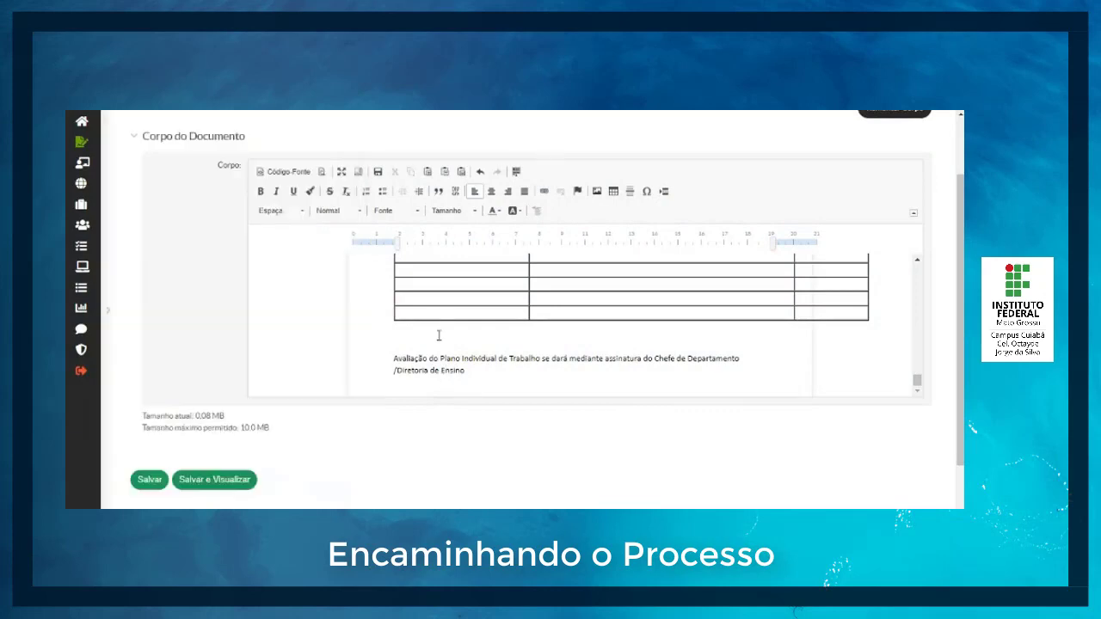
scroll(439, 335, "down", 1)
scroll(437, 331, "up", 2)
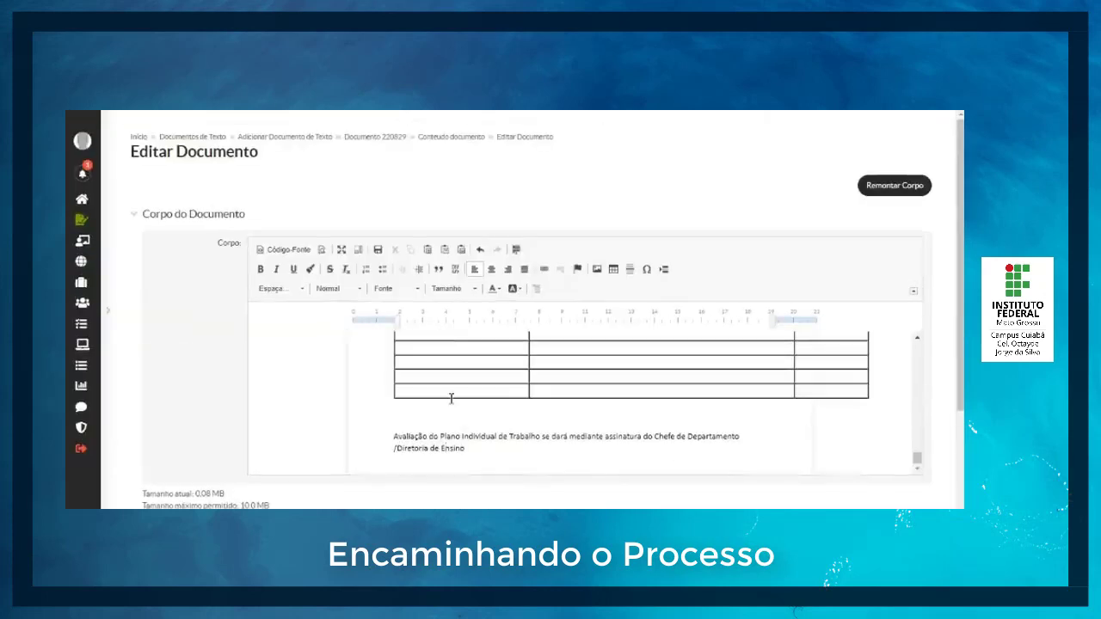
scroll(451, 398, "up", 3)
scroll(451, 399, "up", 10)
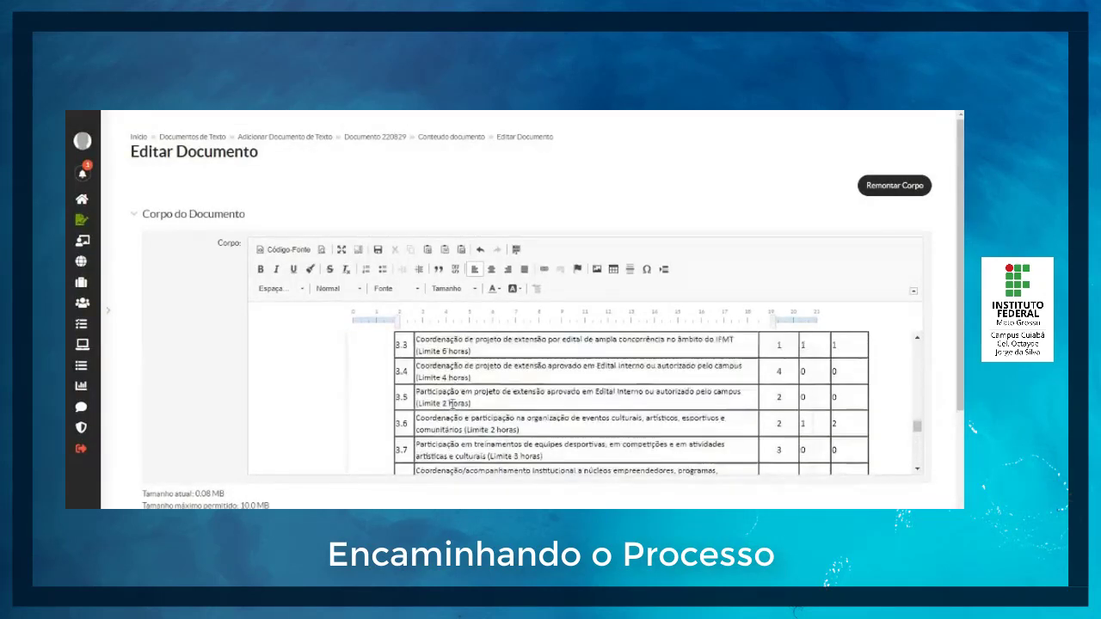
scroll(452, 402, "up", 8)
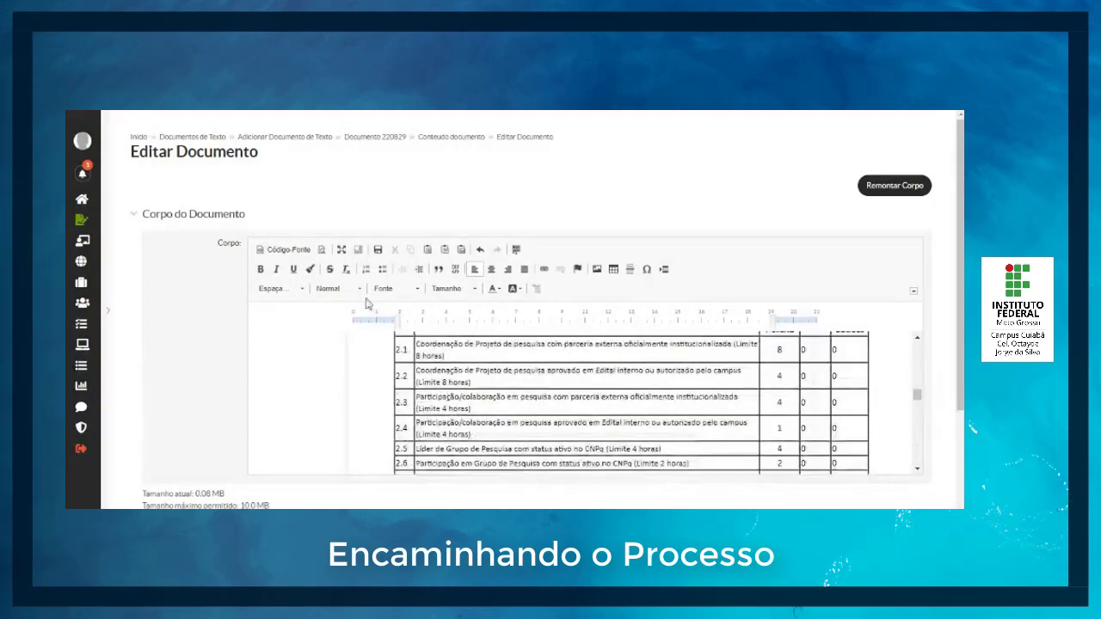
scroll(188, 414, "down", 3)
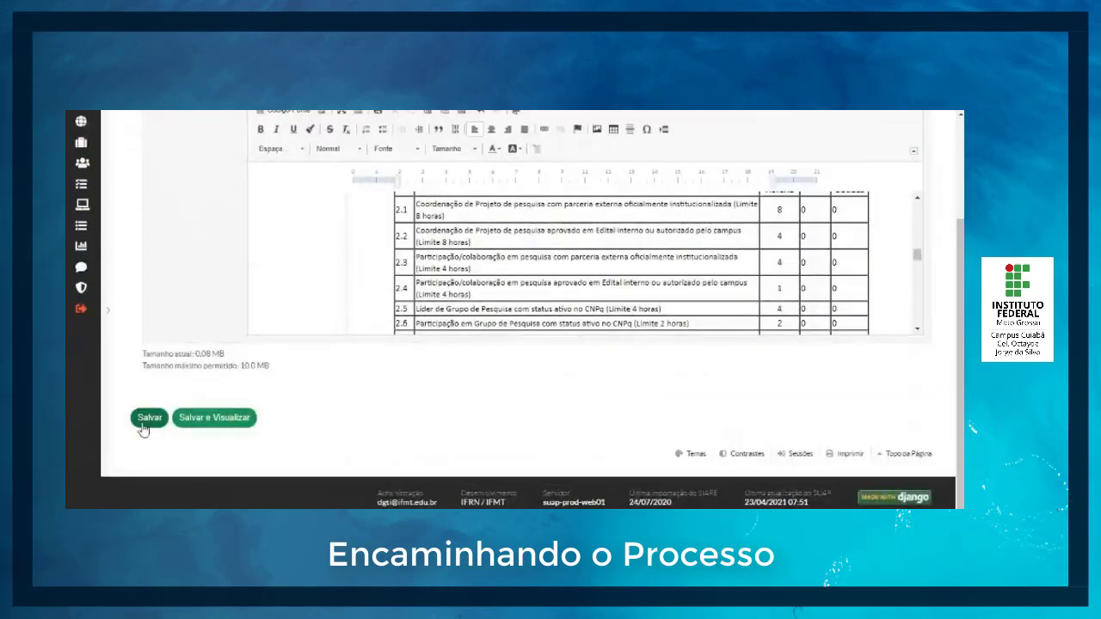
left_click(215, 419)
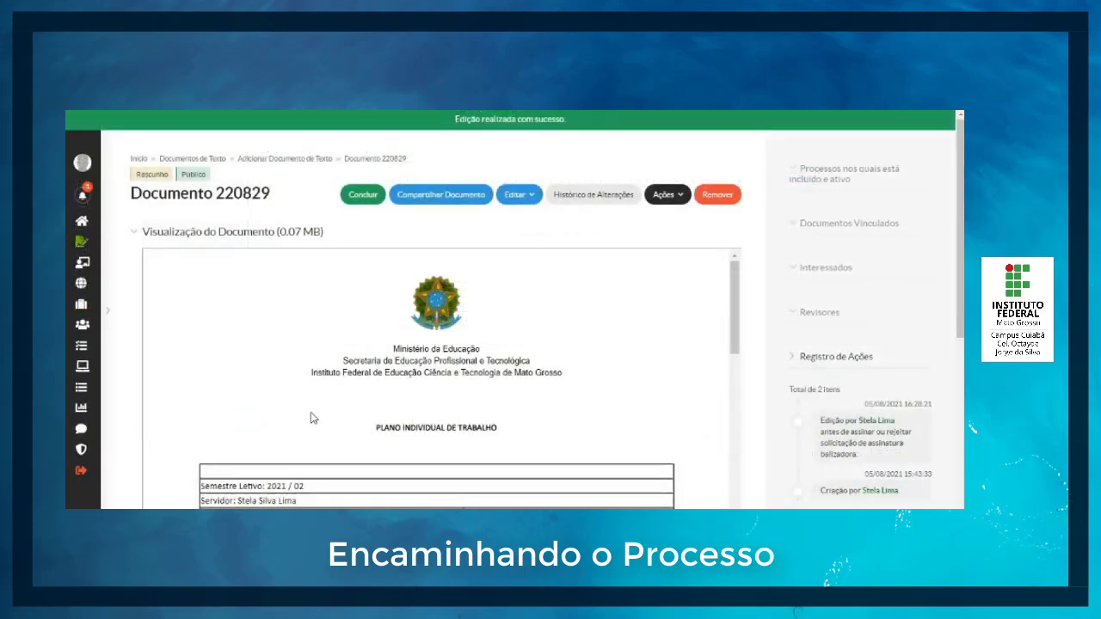
scroll(486, 385, "down", 3)
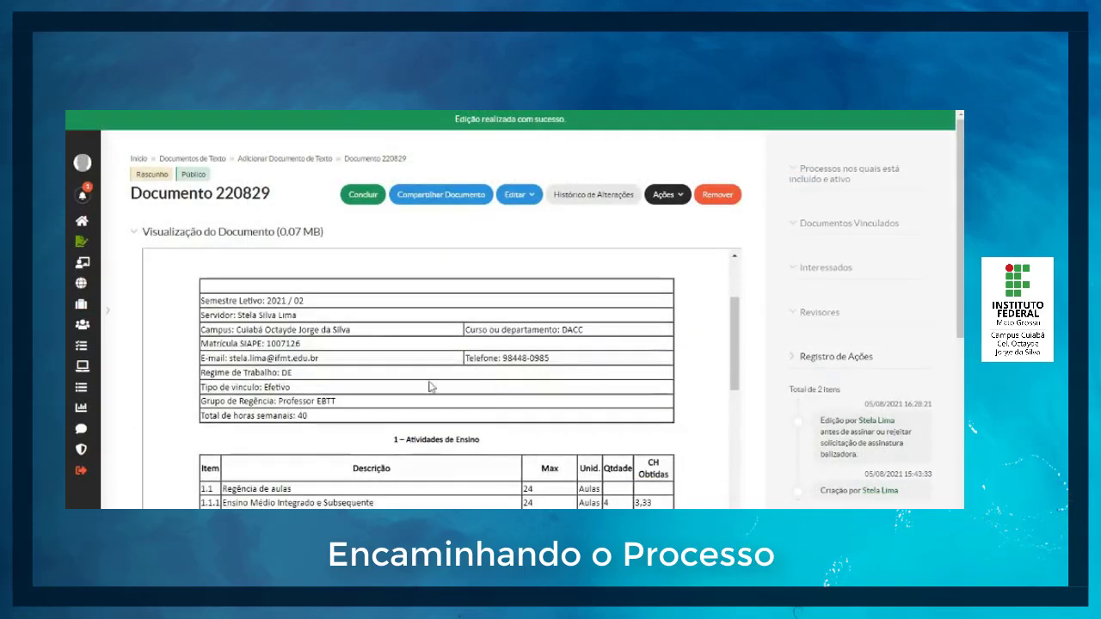
scroll(455, 442, "down", 3)
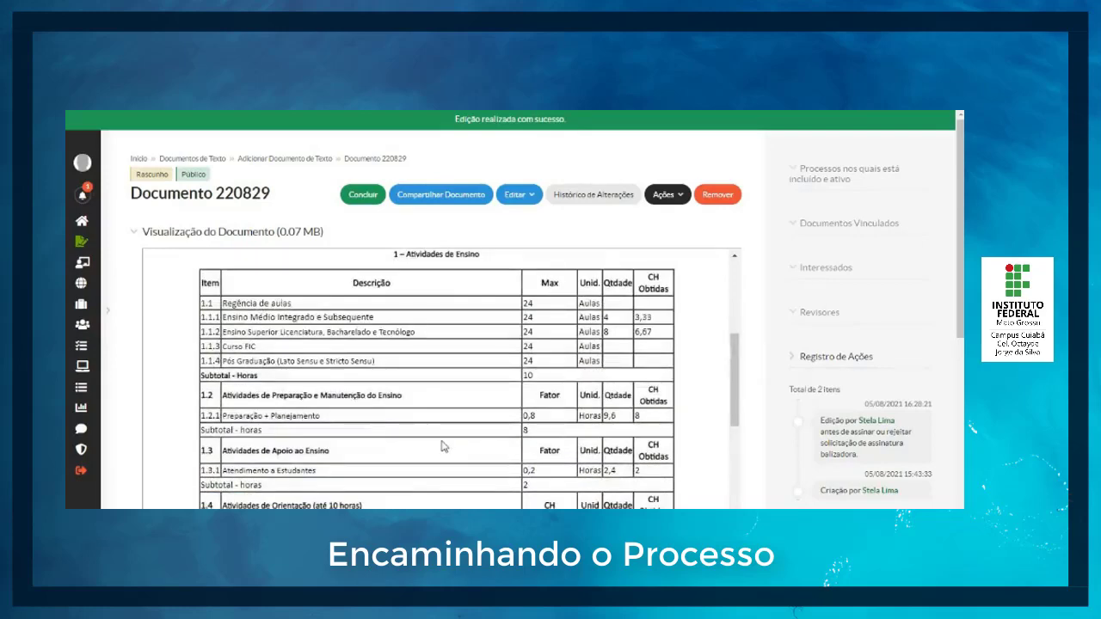
scroll(628, 417, "down", 10)
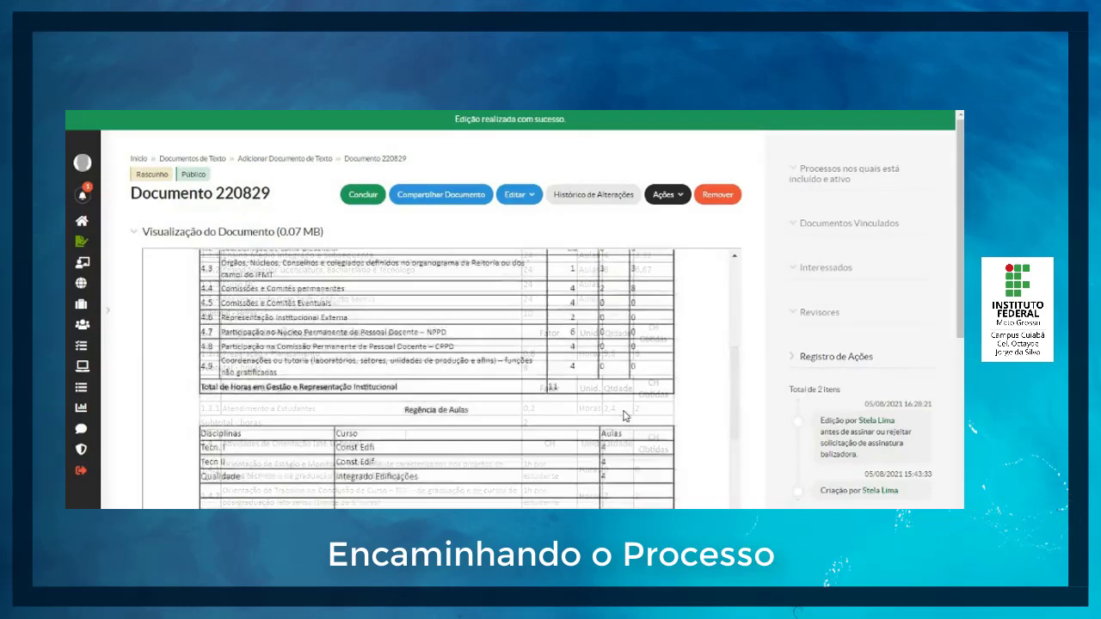
Step: Mark the saved PIT document as concluded and accept the confirmation
scroll(531, 440, "down", 5)
scroll(525, 438, "up", 10)
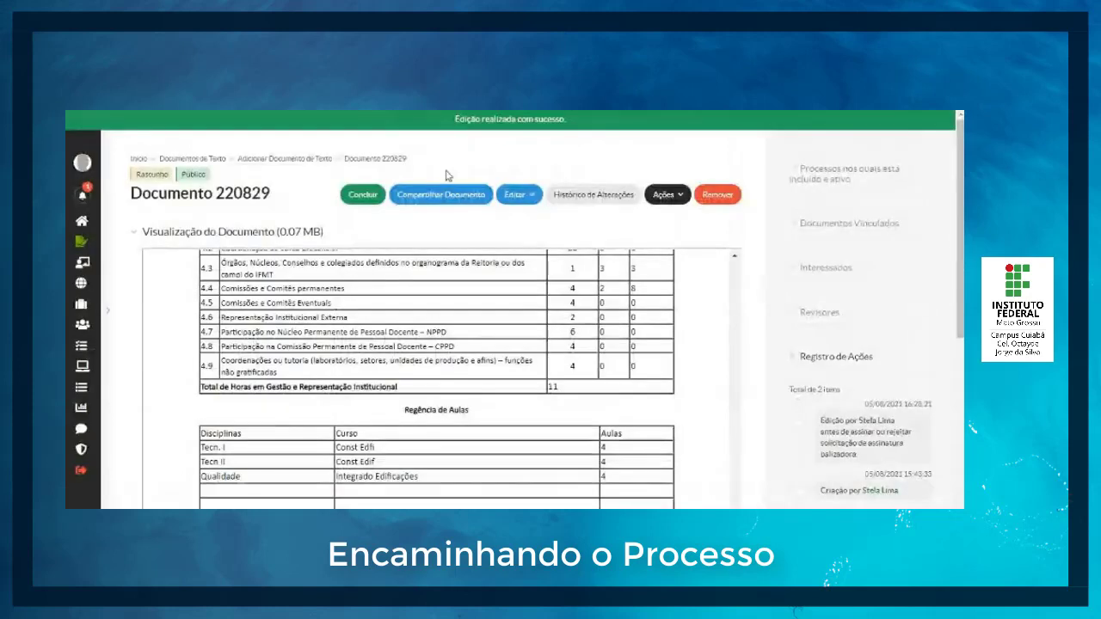
left_click(362, 198)
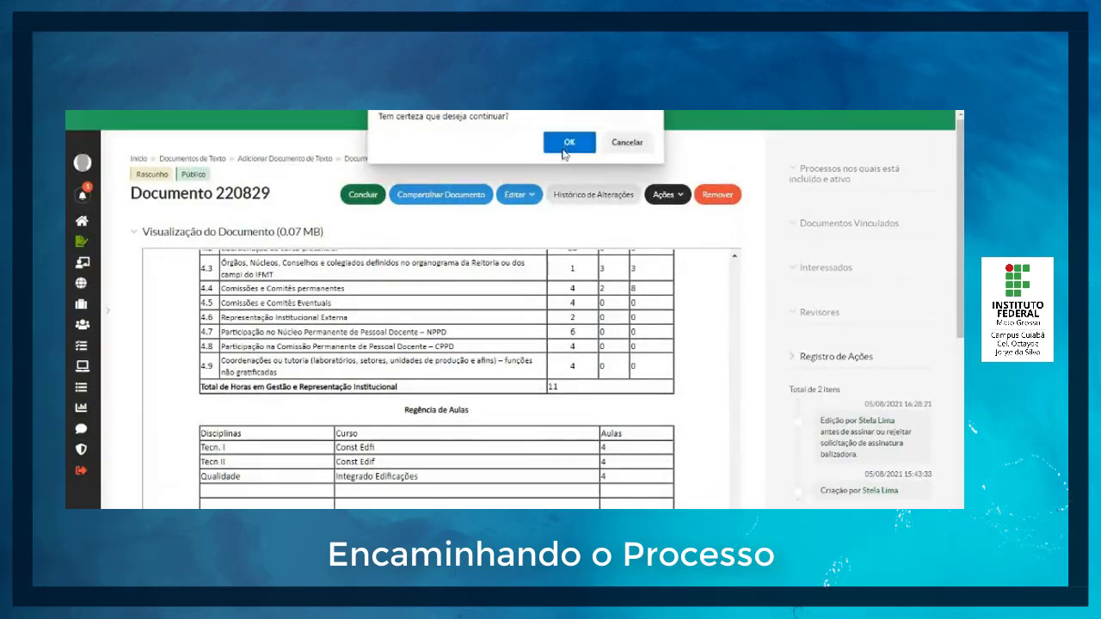
left_click(568, 146)
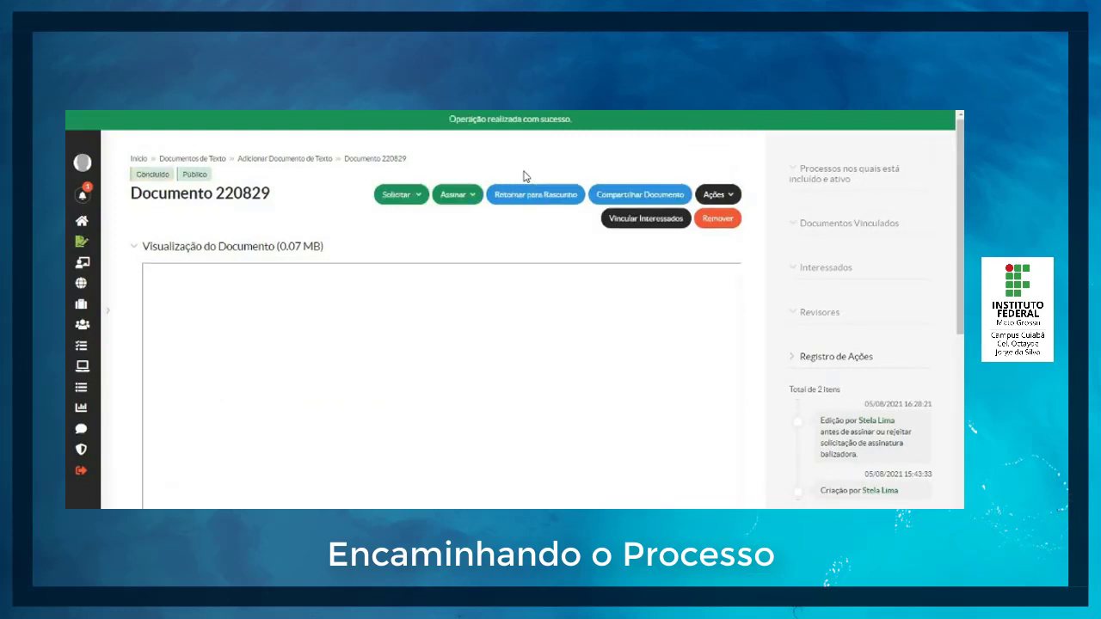
Step: Try to request a review of the concluded document, choosing the reviewer and entering the observation "Envio PIT 202"
left_click(398, 195)
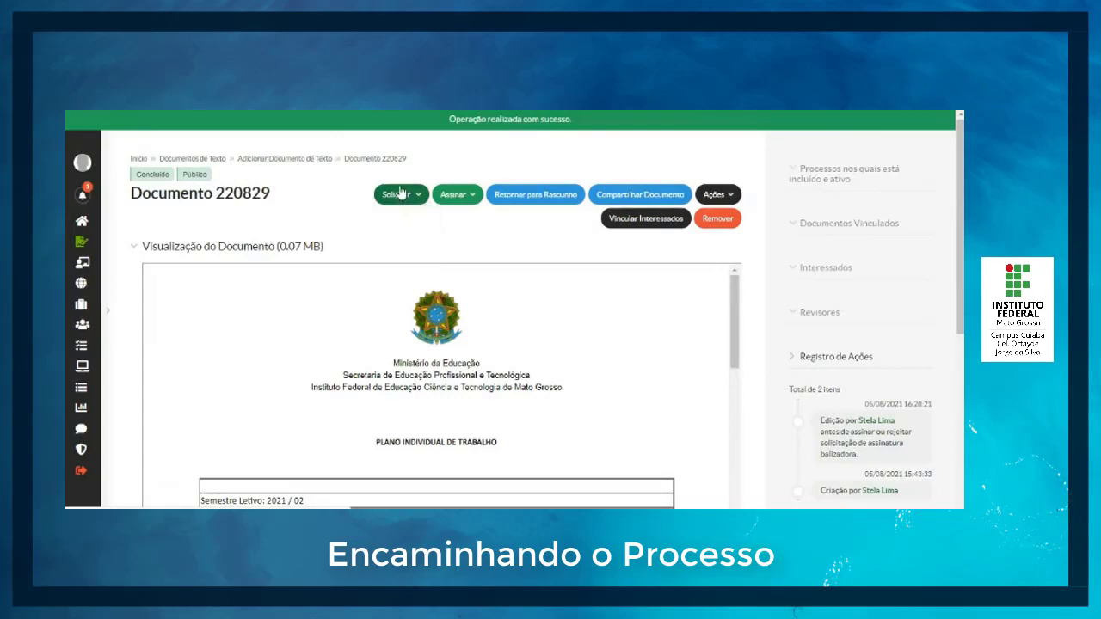
left_click(398, 195)
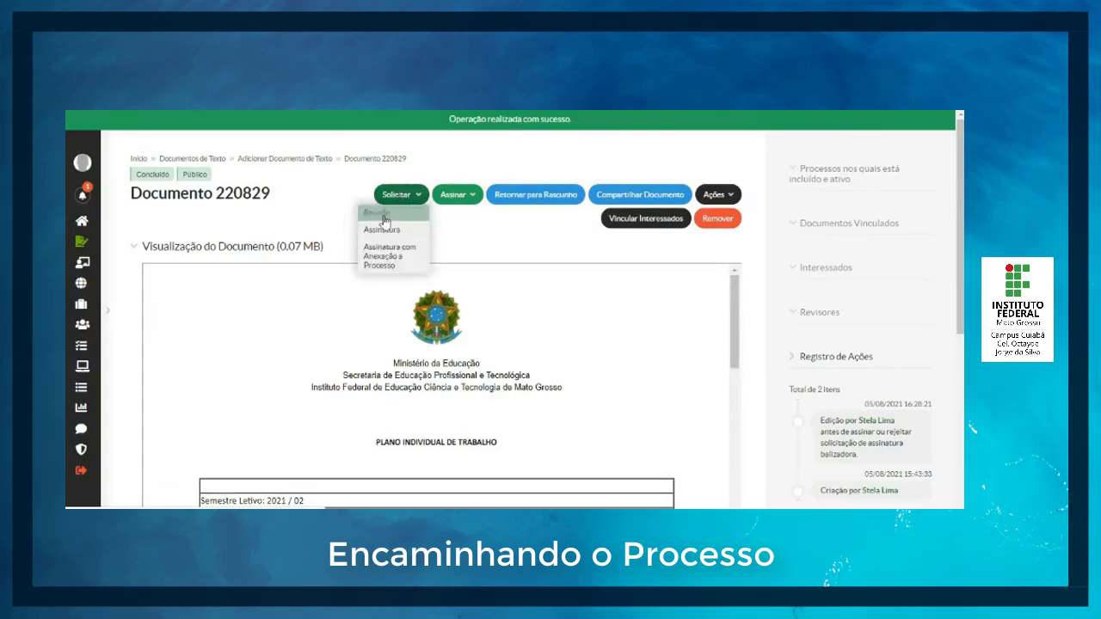
left_click(381, 213)
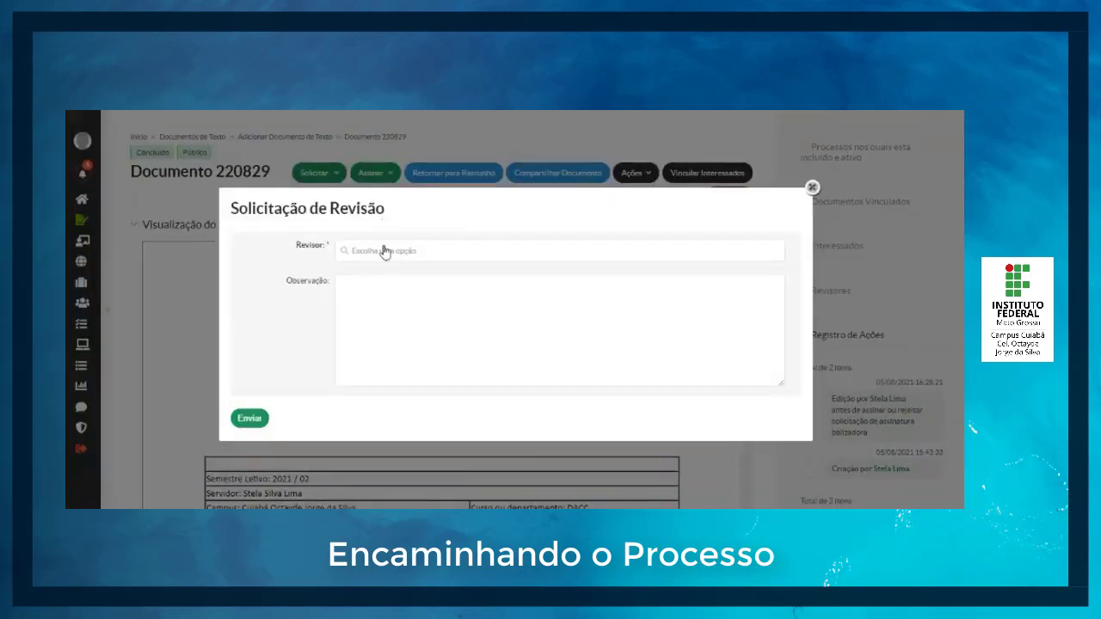
left_click(385, 251)
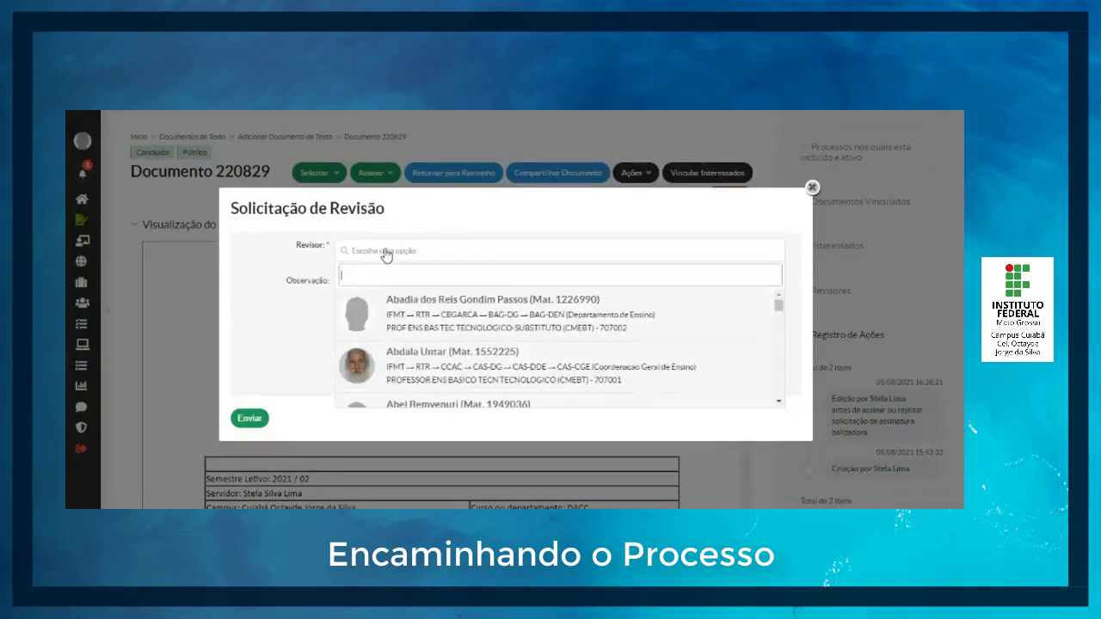
left_click(468, 366)
left_click(419, 318)
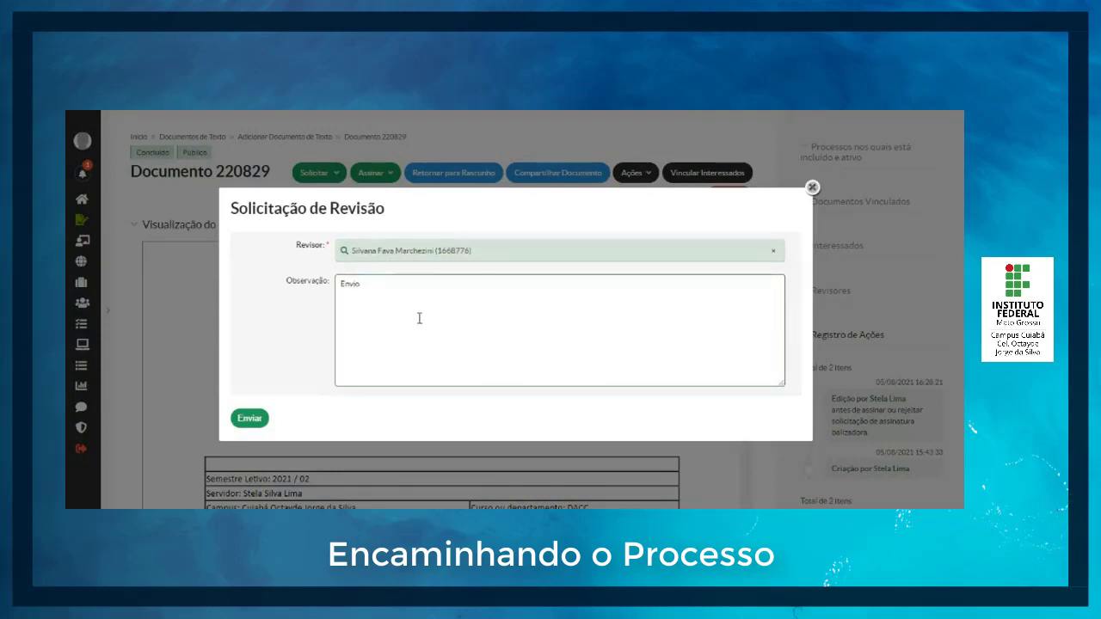
type("Envio PIT 2021/02 para revisão")
left_click(242, 417)
double_click(811, 189)
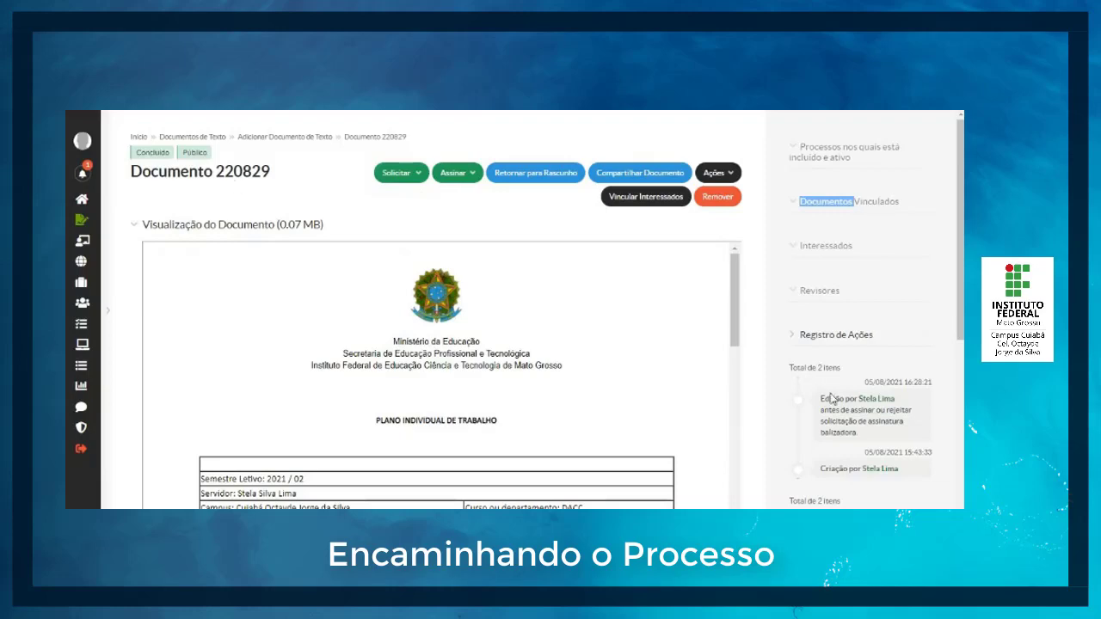
Step: Begin signing the document with a password and define its identifier as number 764, year 2021
scroll(836, 403, "down", 3)
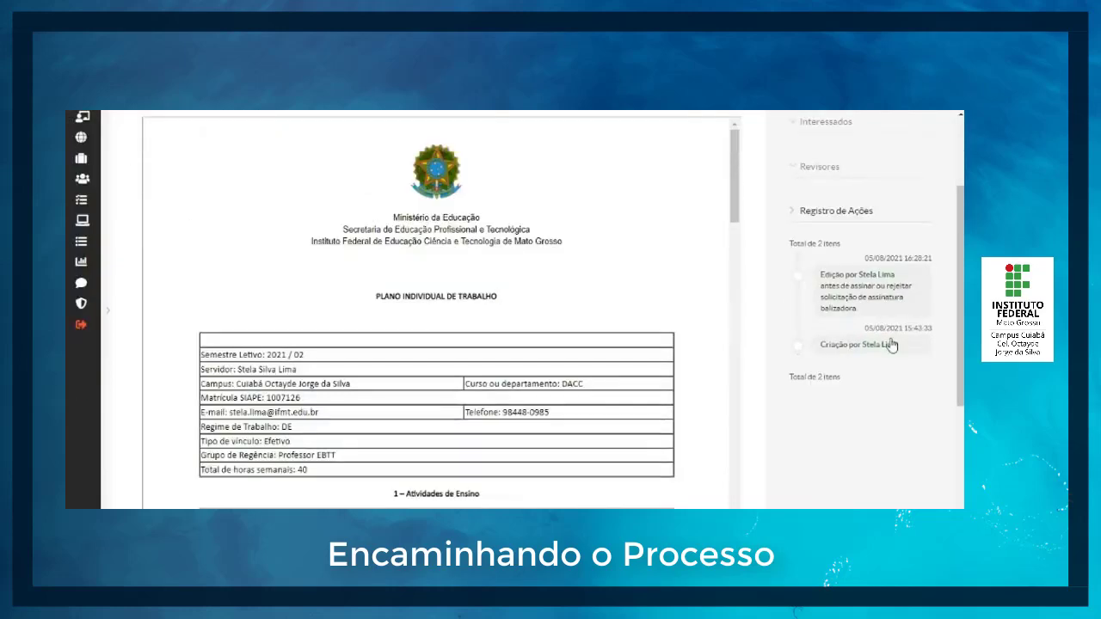
scroll(881, 342, "up", 3)
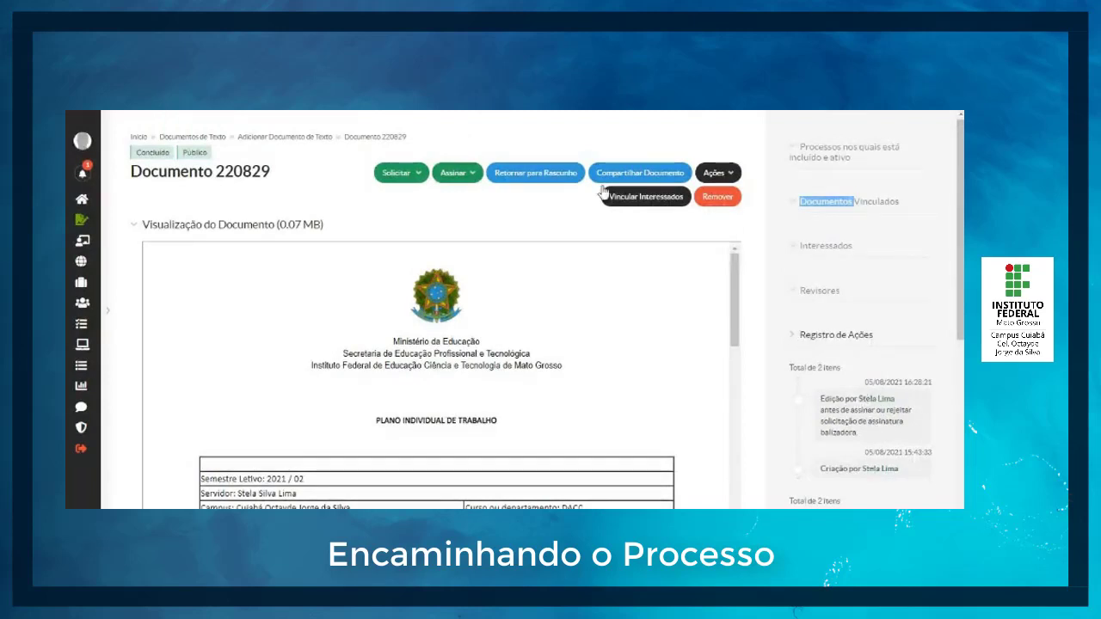
left_click(462, 179)
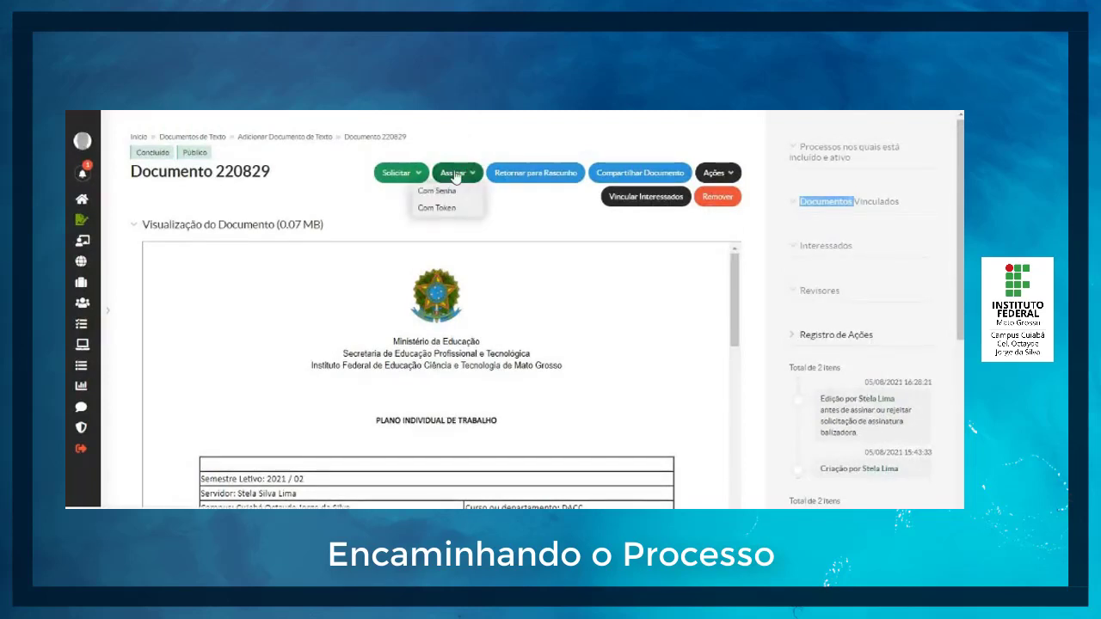
left_click(456, 177)
left_click(452, 177)
left_click(454, 191)
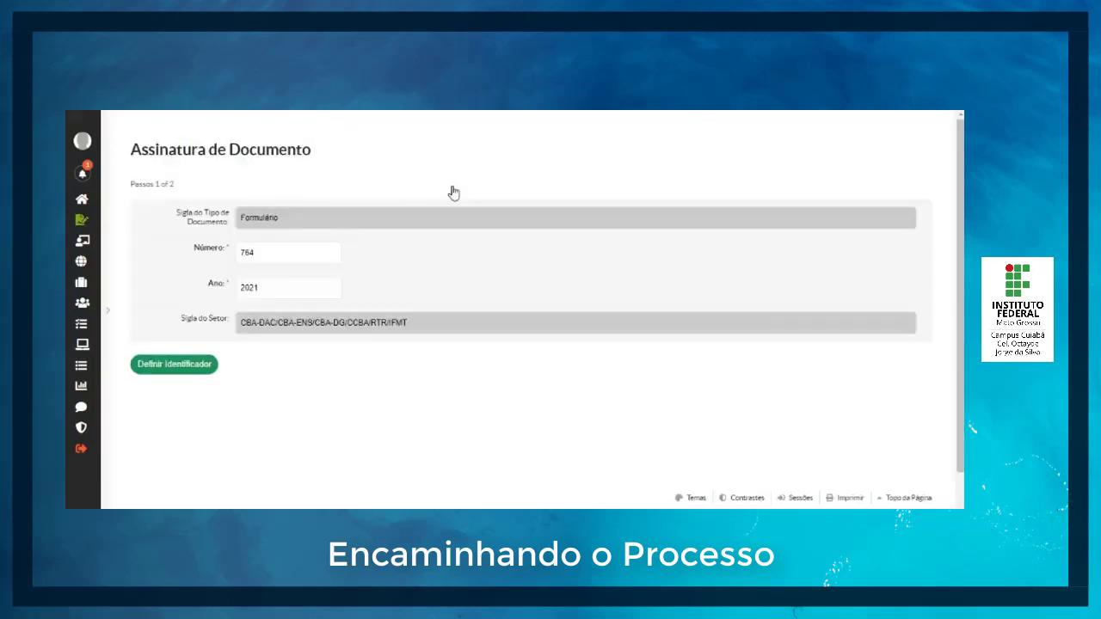
left_click(171, 364)
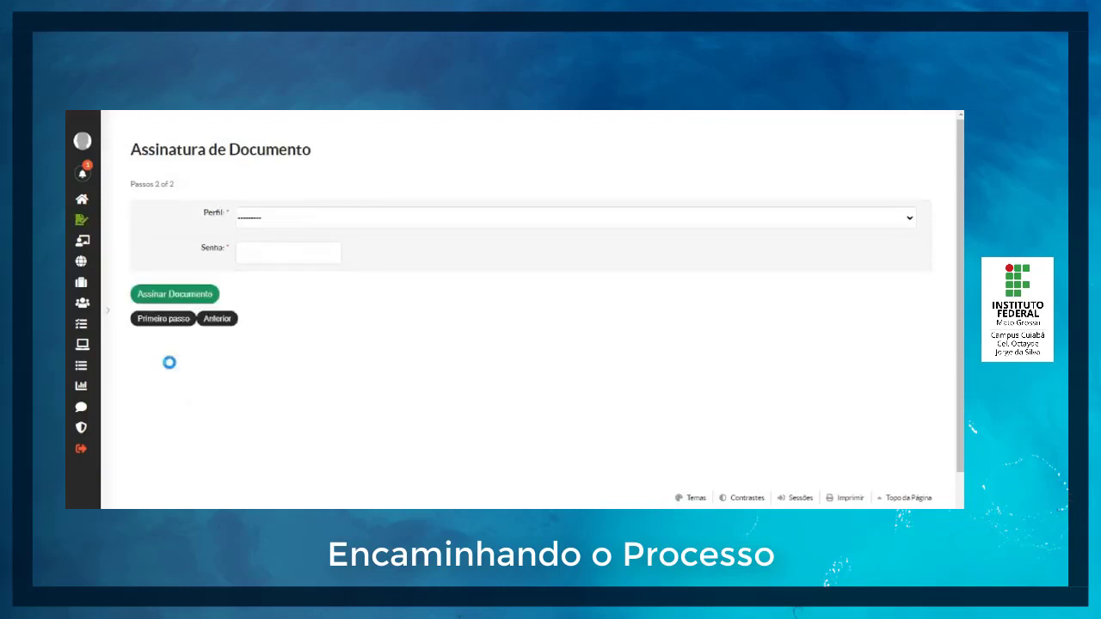
Step: Sign the document with the profile PROFESSOR ENS BASICO TECN TECNOLOGICO and the account password
left_click(248, 222)
left_click(267, 285)
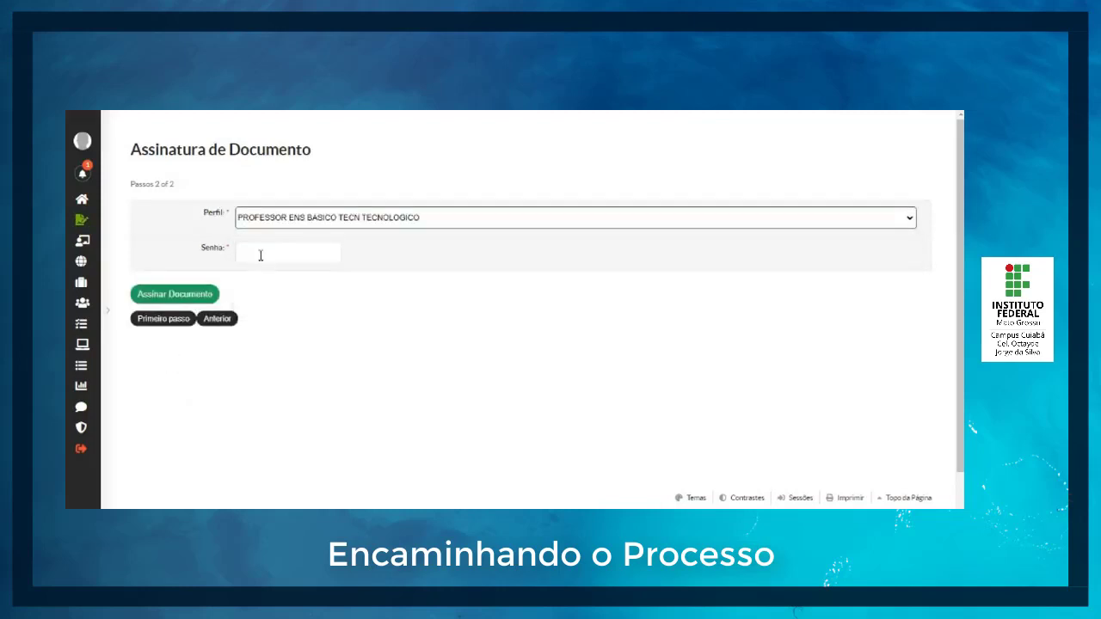
left_click(259, 253)
left_click(266, 296)
left_click(177, 295)
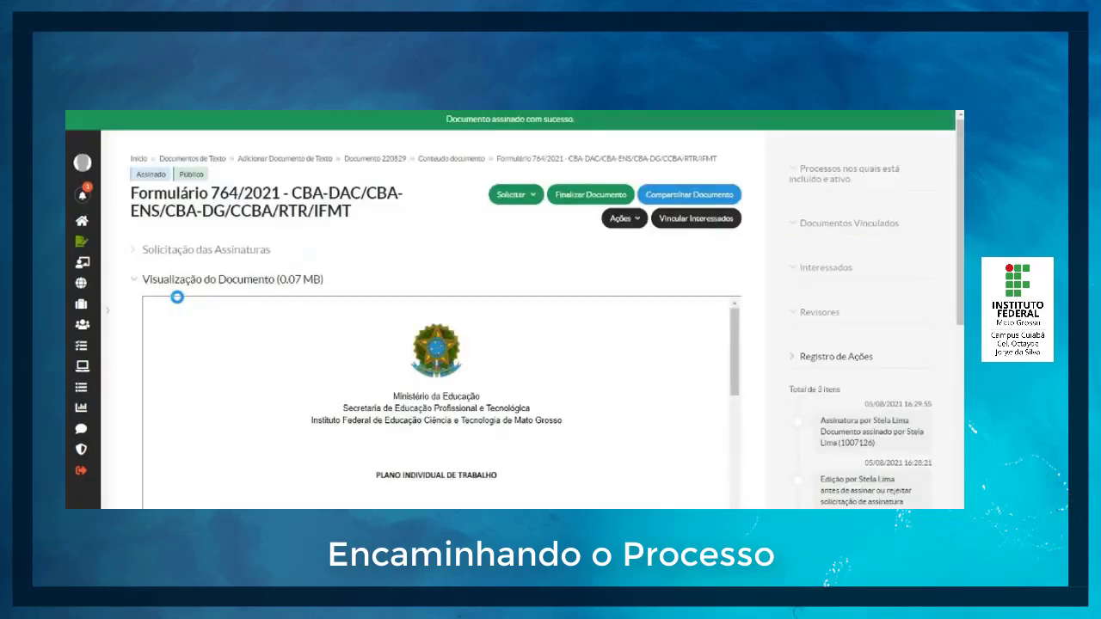
Step: Try to request complementary signatures, adding a second request with order 2 and its signatory's name
left_click(516, 196)
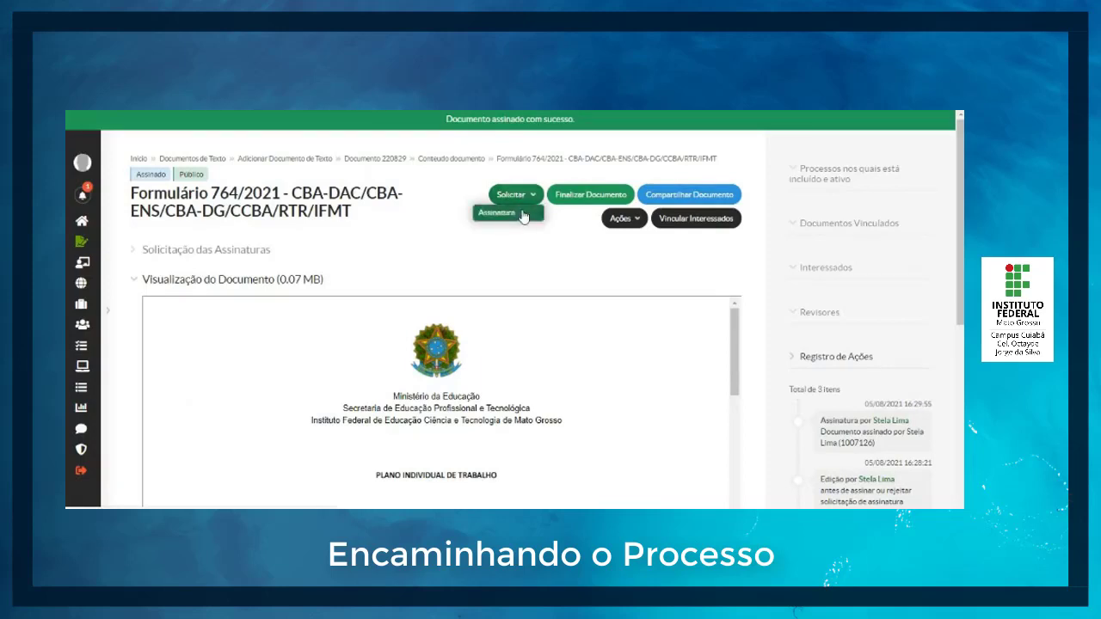
left_click(521, 213)
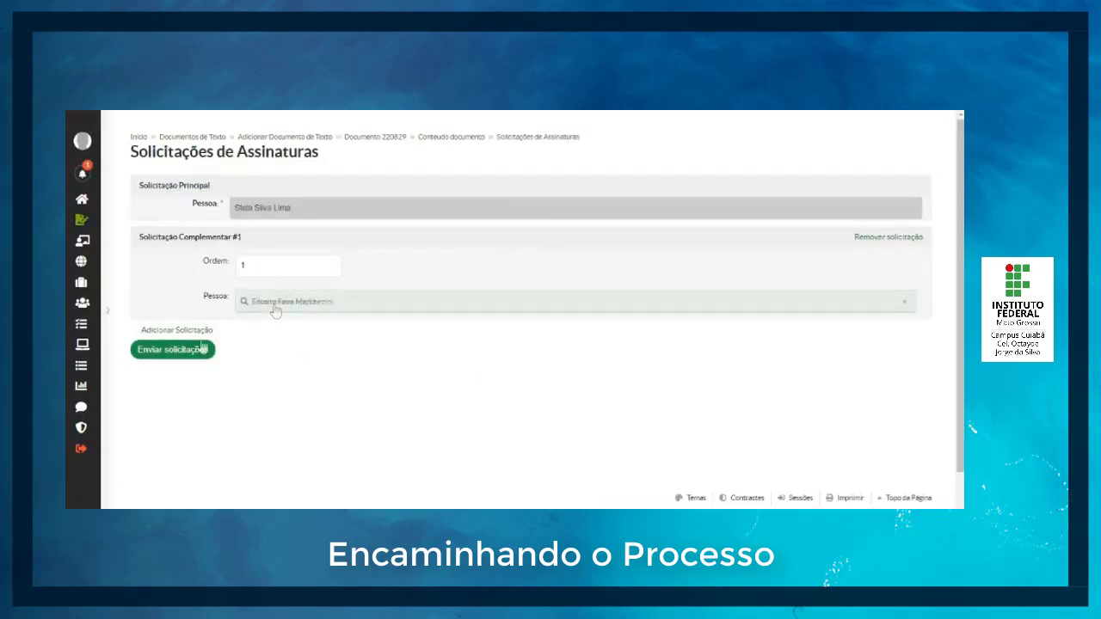
left_click(190, 329)
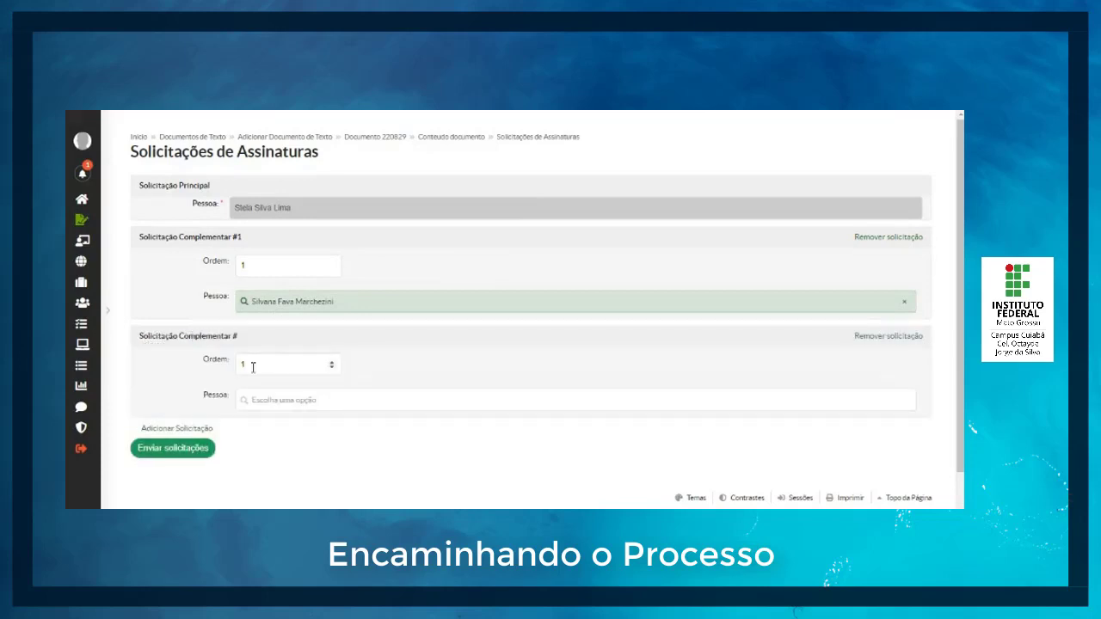
left_click(332, 364)
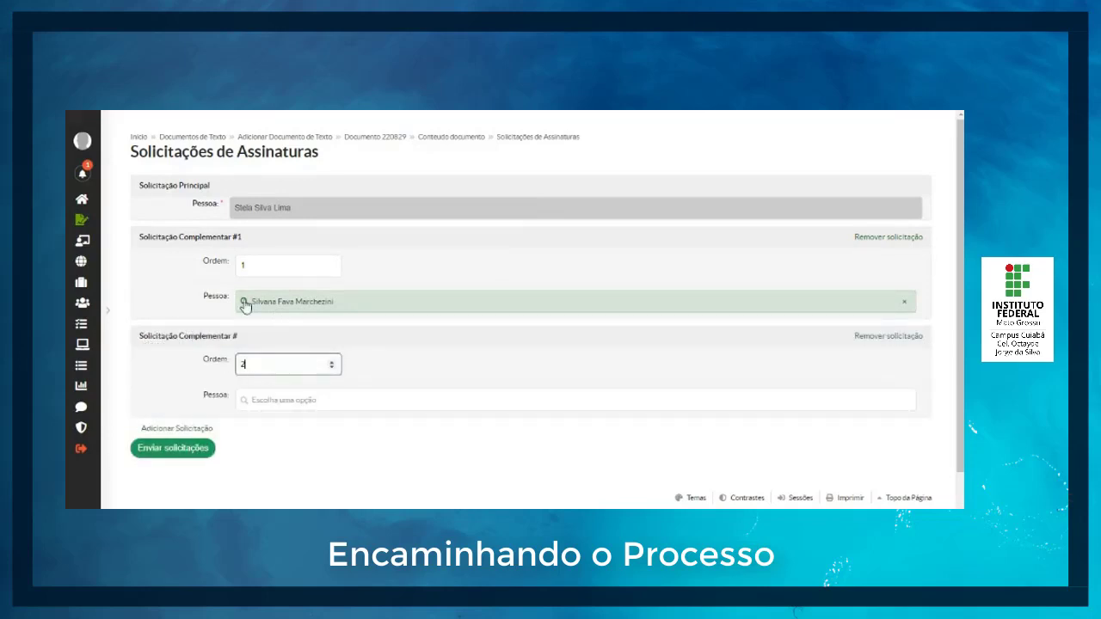
left_click(262, 402)
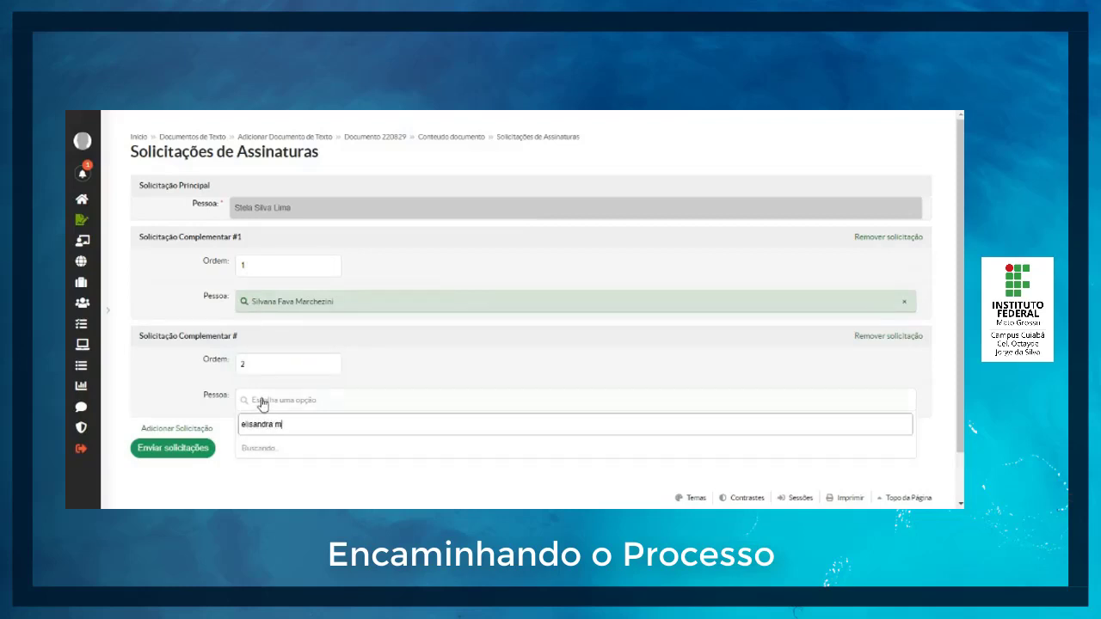
type("elisandra m")
key("Return")
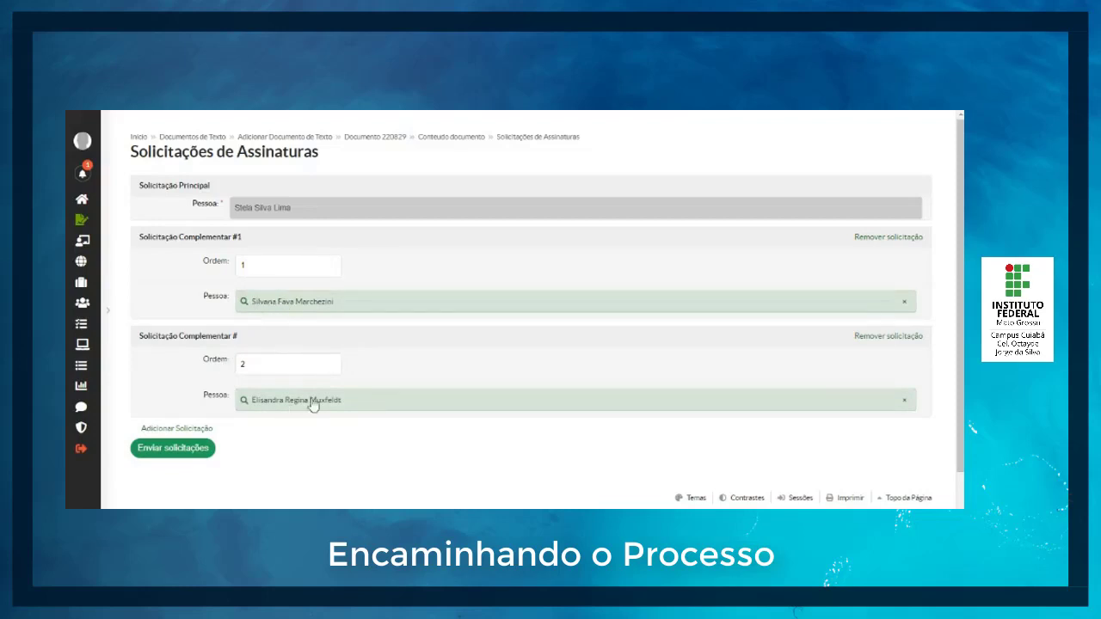
left_click(177, 451)
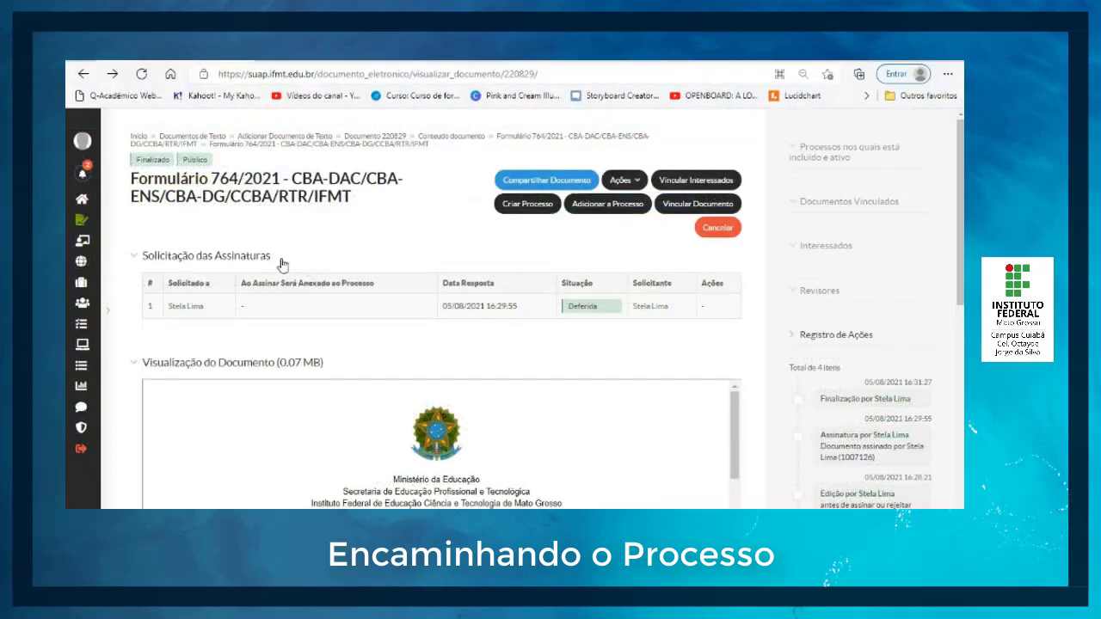
Step: Collapse the signature requests section, copy the finalized document's web address and open Gmail in a new browser tab
left_click(248, 257)
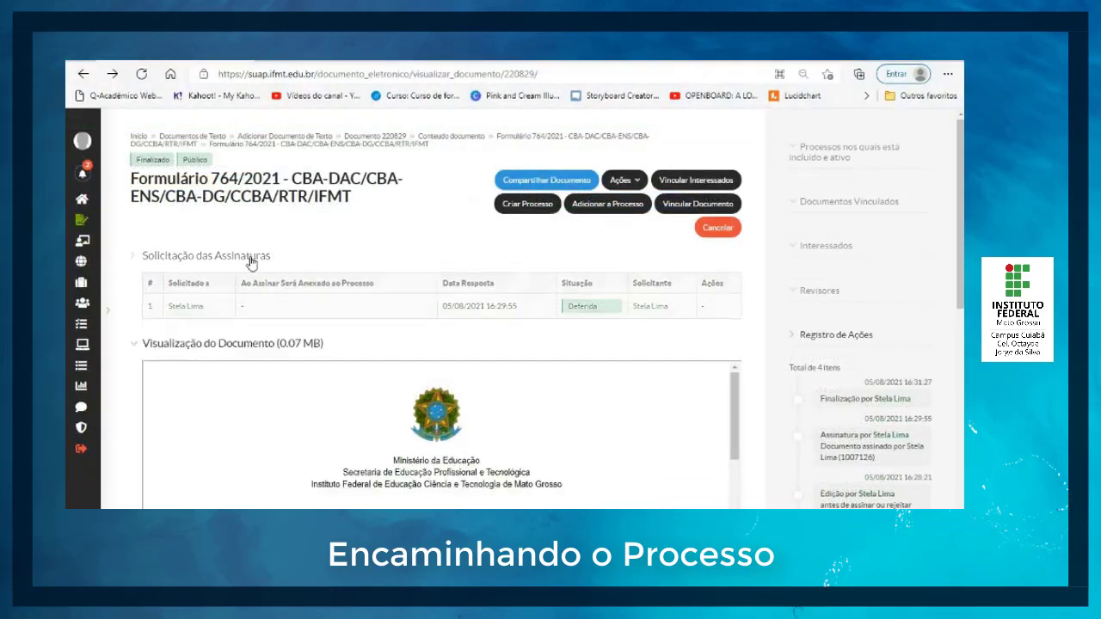
left_click(568, 74)
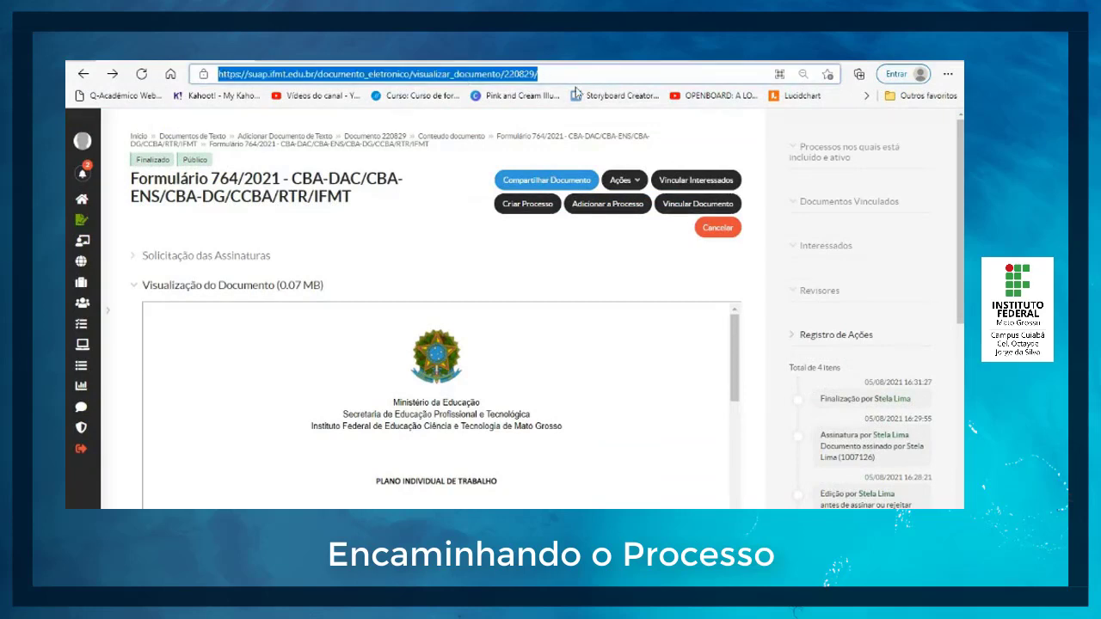
left_click(270, 55)
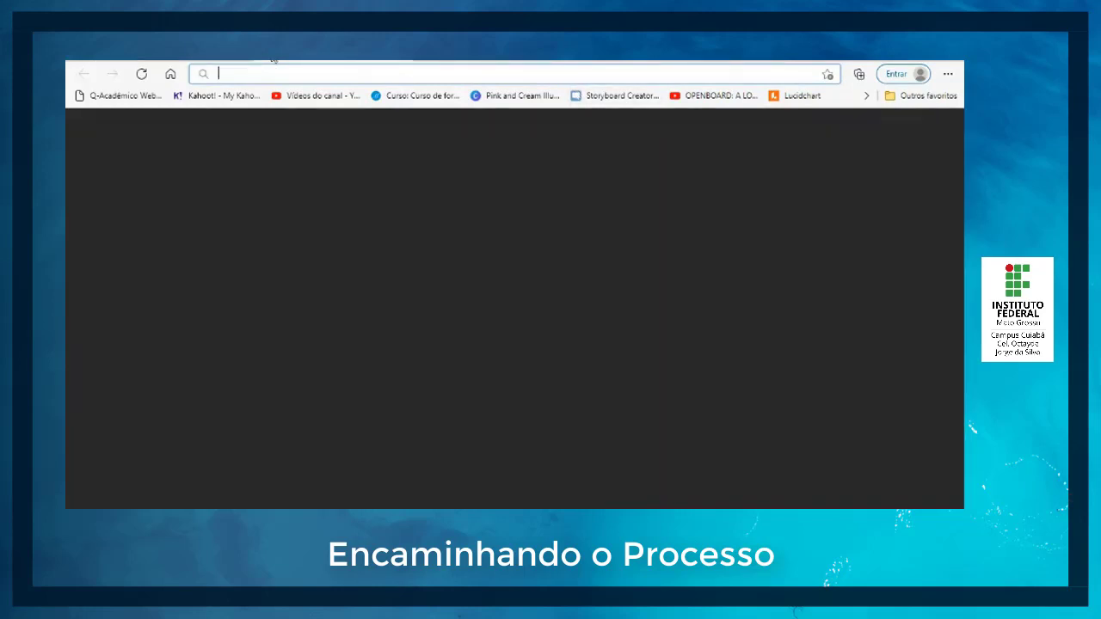
left_click(169, 74)
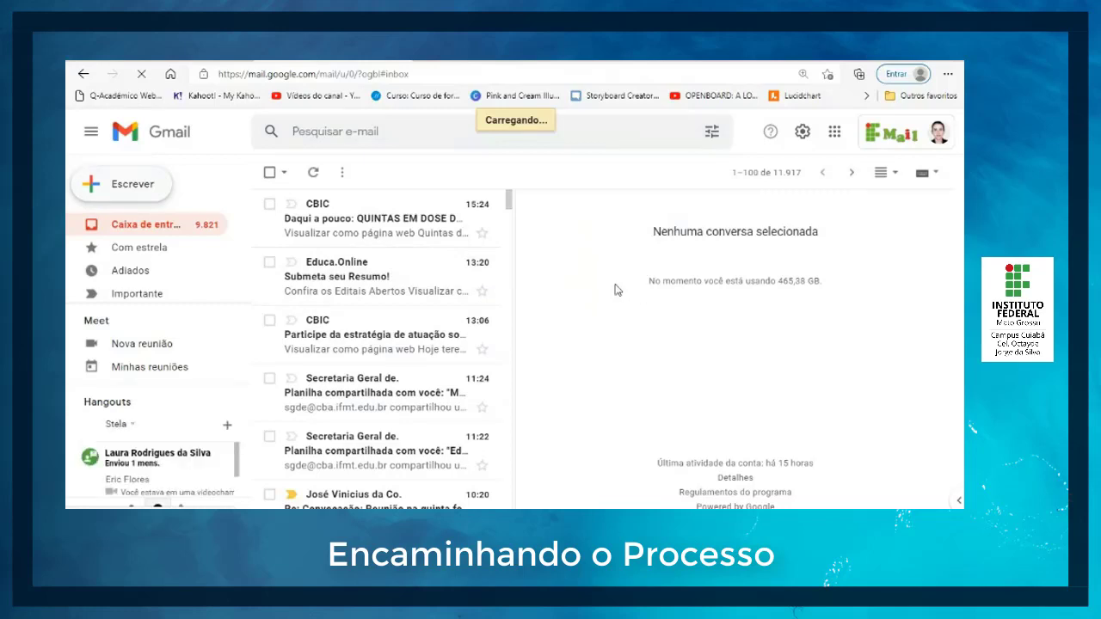
Step: Compose an e-mail containing the document link, with PIT and the teacher's first name as subject, addressed to the institutional recipient
left_click(594, 257)
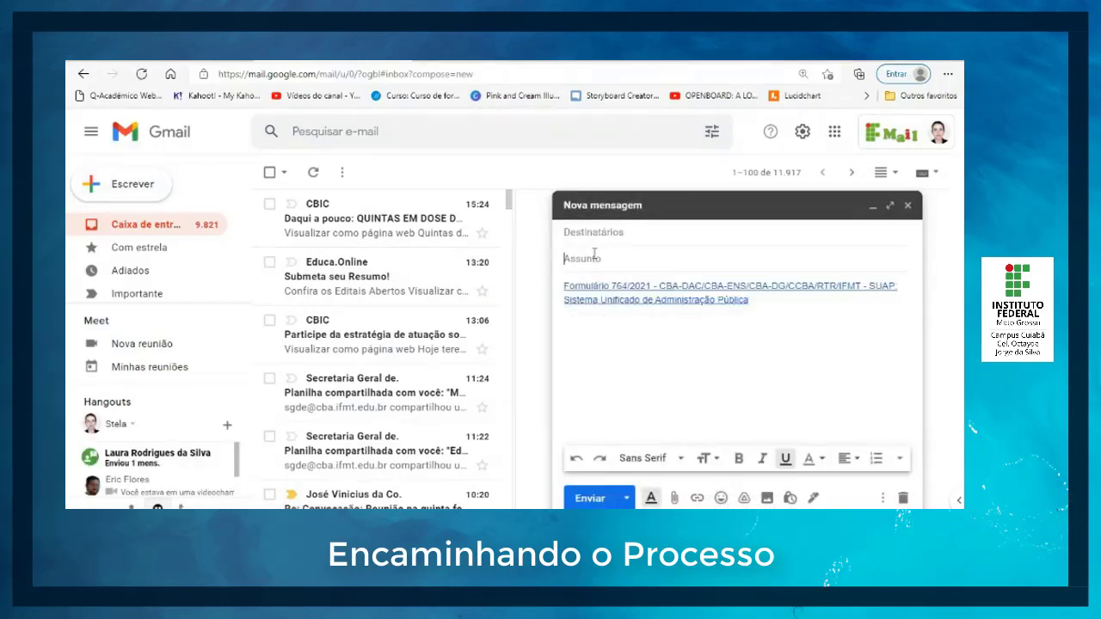
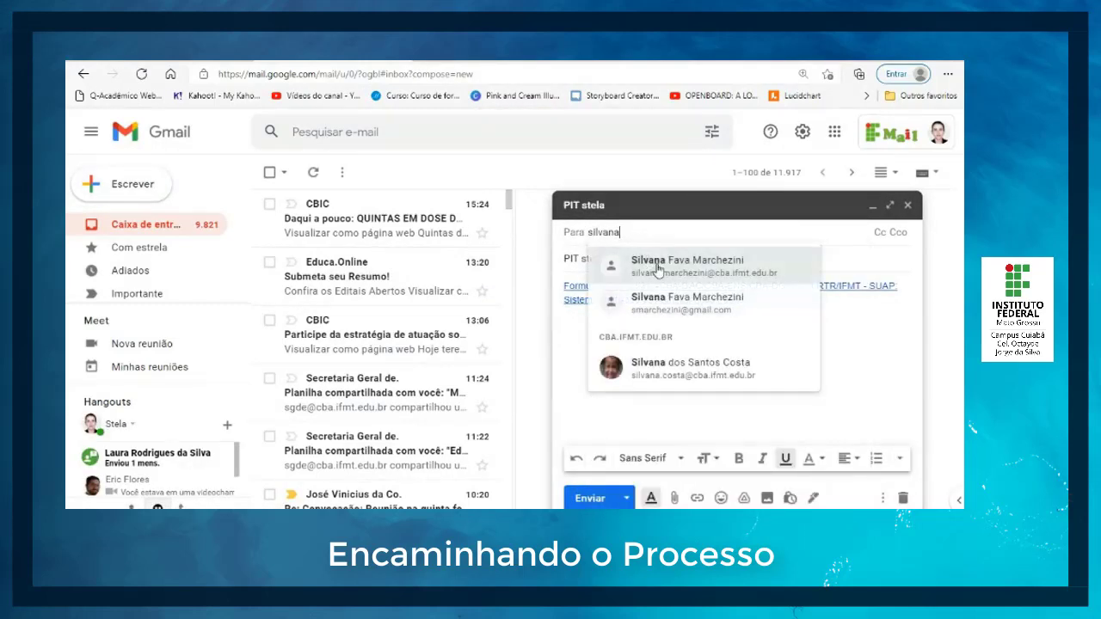
left_click(619, 262)
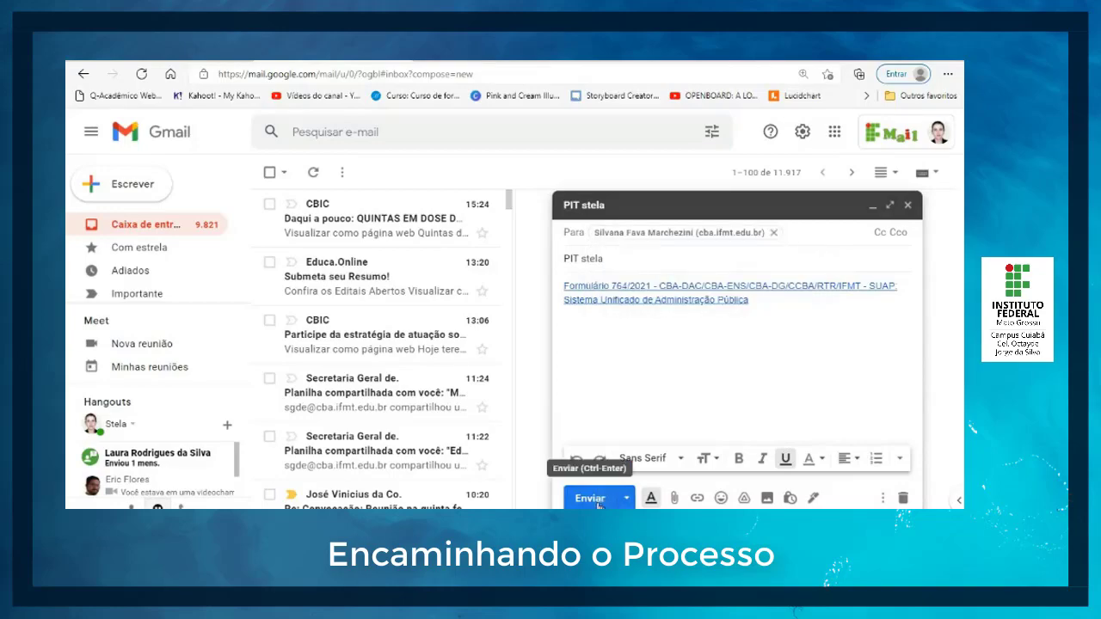